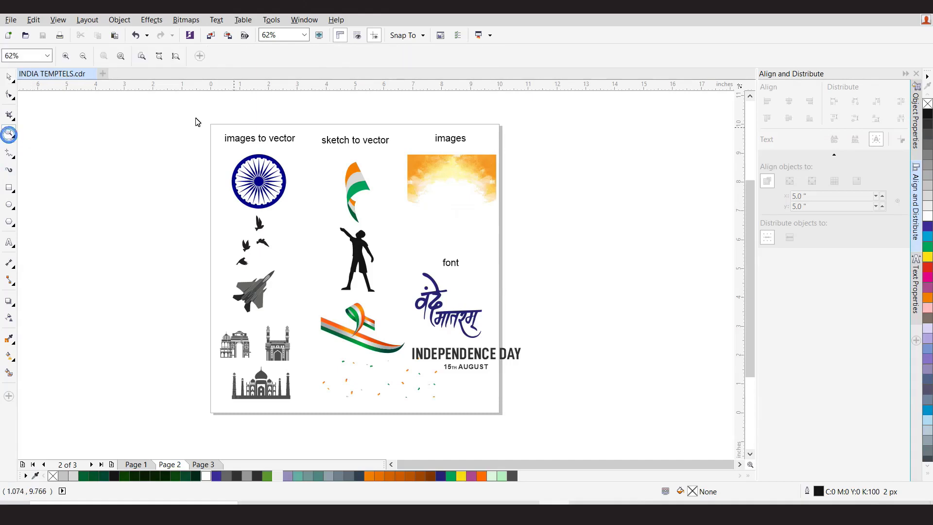
Step: Draw a rectangle on Page 1 and set its size to 10 by 10 inches
drag(196, 120, 577, 454)
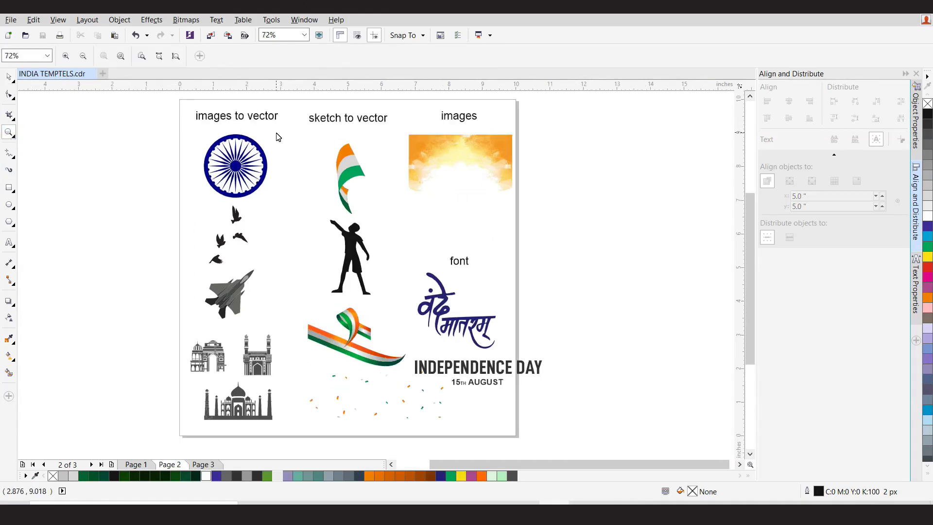
click(9, 79)
click(75, 133)
click(134, 465)
click(9, 187)
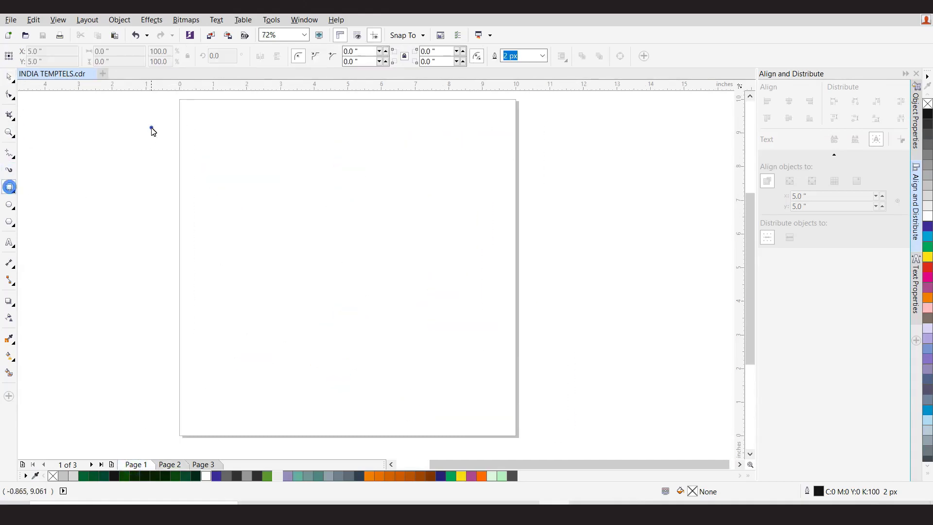
drag(150, 127, 389, 388)
click(134, 54)
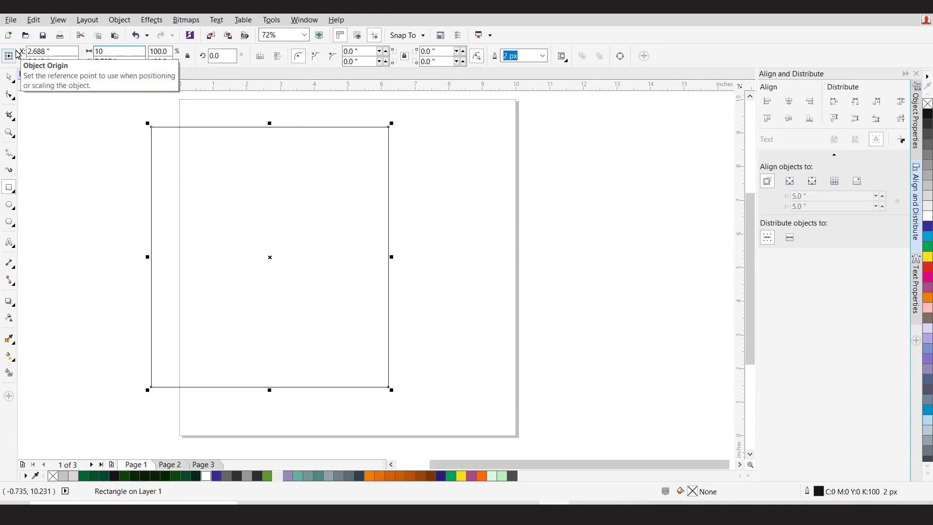
key(Return)
text(10)
key(Return)
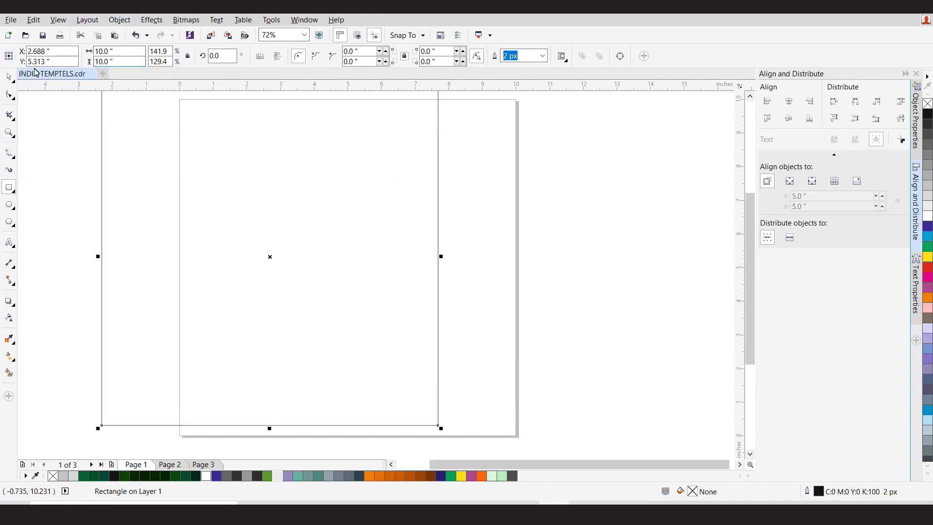
Step: Center the square on the page and give it a 10% black fill with a 30% black outline
key(p)
click(929, 205)
right_click(931, 184)
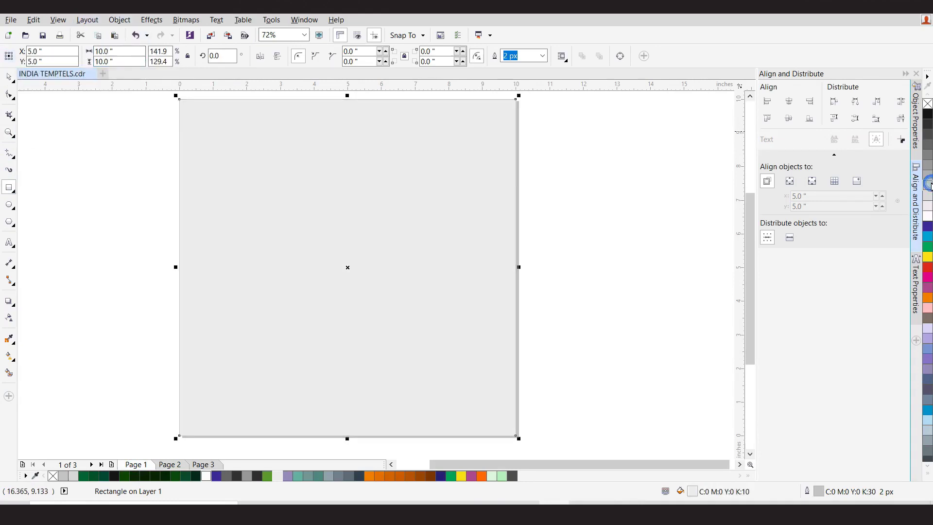
click(75, 193)
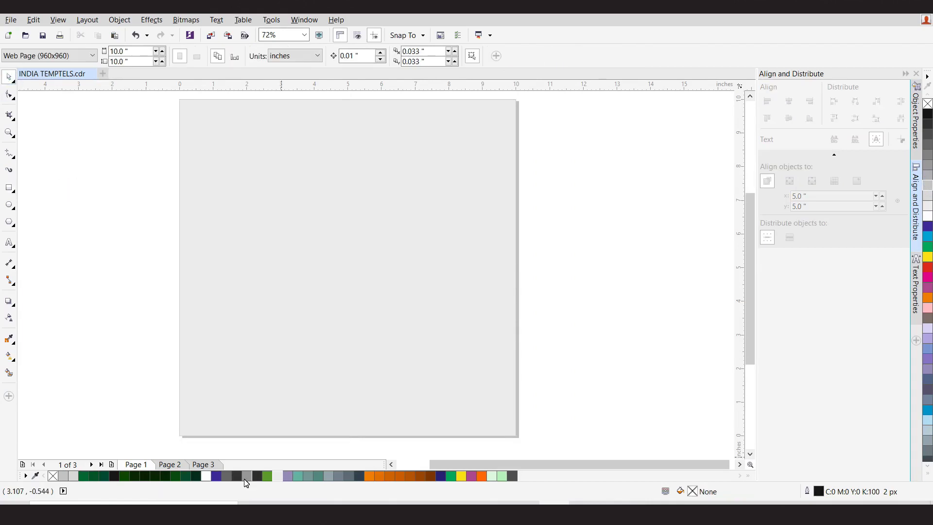
Step: On Page 2, move the orange watercolor image and the column of chakra, birds, jet and monuments off the page onto the desktop
click(171, 464)
scroll(305, 195, up, 4)
drag(750, 304, 750, 320)
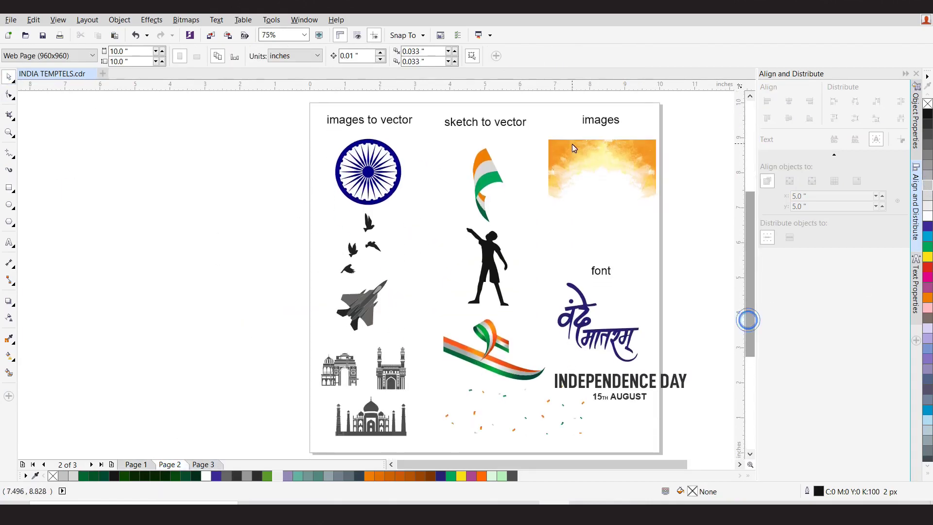
click(596, 160)
drag(612, 165, 189, 155)
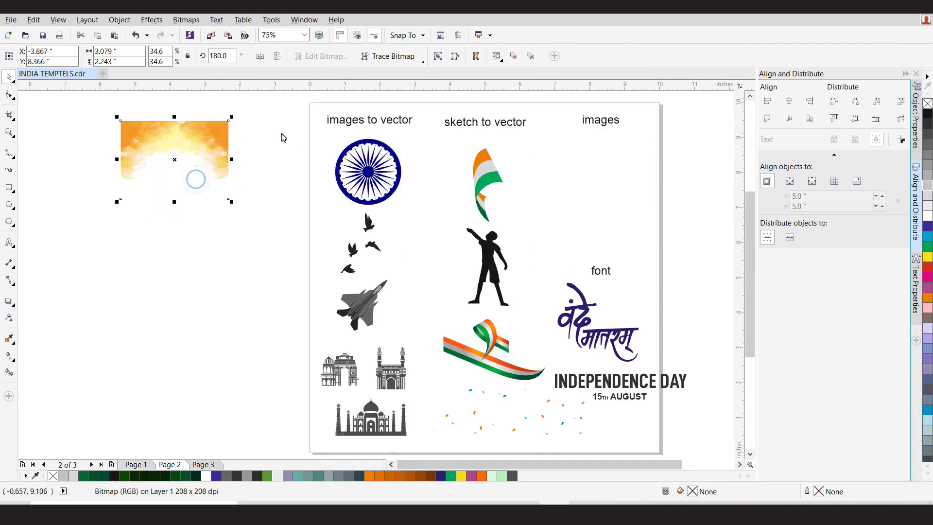
drag(282, 133, 426, 447)
drag(384, 182, 215, 285)
Step: Move the orange watercolor image onto the page on Page 1 and fill the background square with white
click(202, 171)
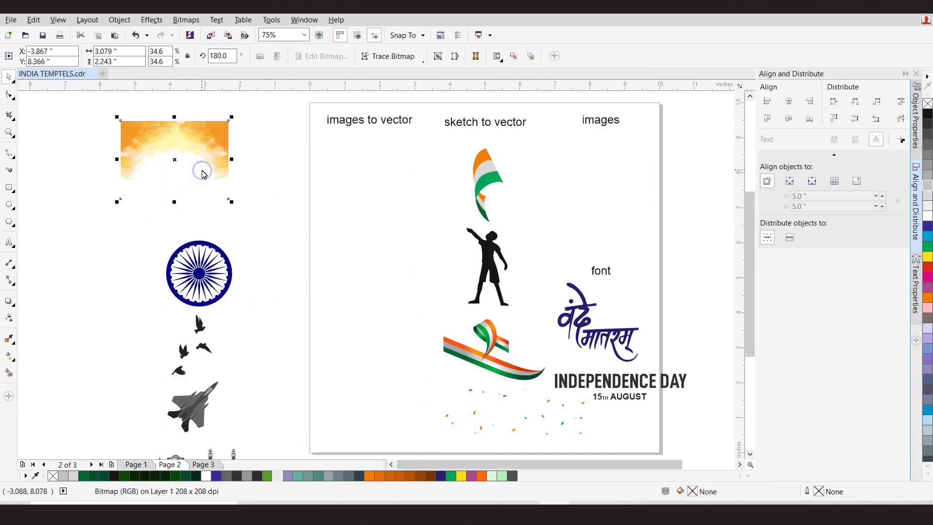
click(135, 464)
scroll(250, 325, down, 2)
drag(253, 235, 355, 256)
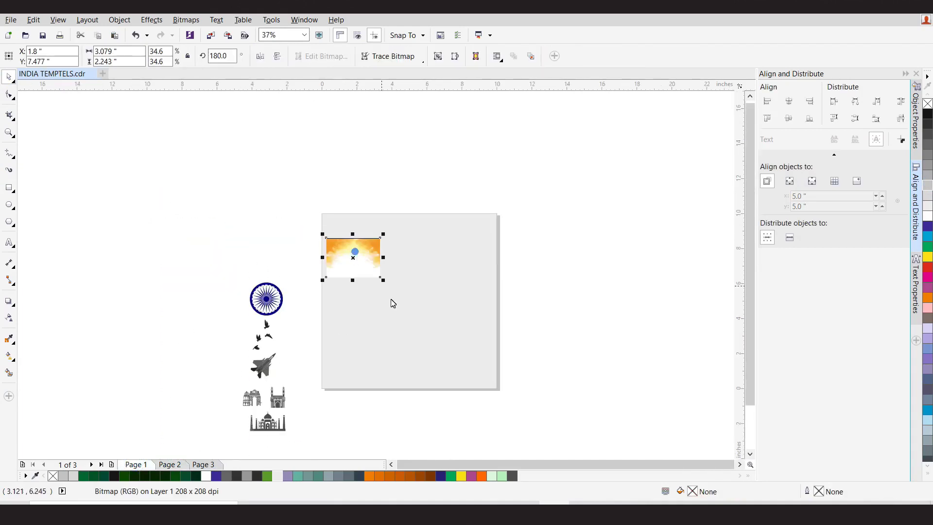
click(437, 336)
click(928, 216)
Step: Enlarge the orange image to about 10.29 by 7.5 inches and position it across the upper part of the page
click(366, 257)
scroll(366, 257, up, 1)
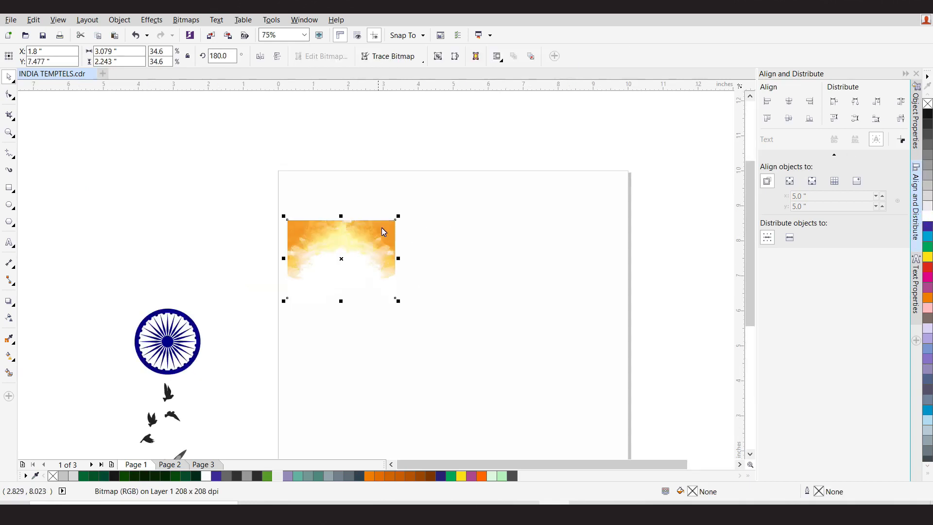
drag(398, 219, 596, 93)
drag(598, 324, 579, 308)
Step: PowerClip the orange image inside the white background square
right_click(531, 246)
click(594, 188)
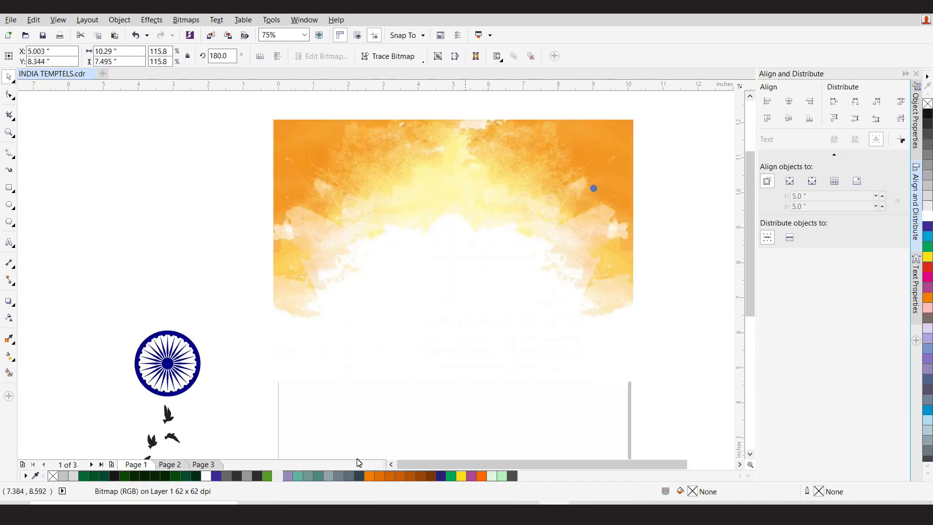
click(394, 409)
scroll(411, 294, down, 1)
scroll(416, 314, up, 1)
Step: Move the clipped orange image down within the square to about Y 6.99 inches so its top meets the page edge
click(434, 159)
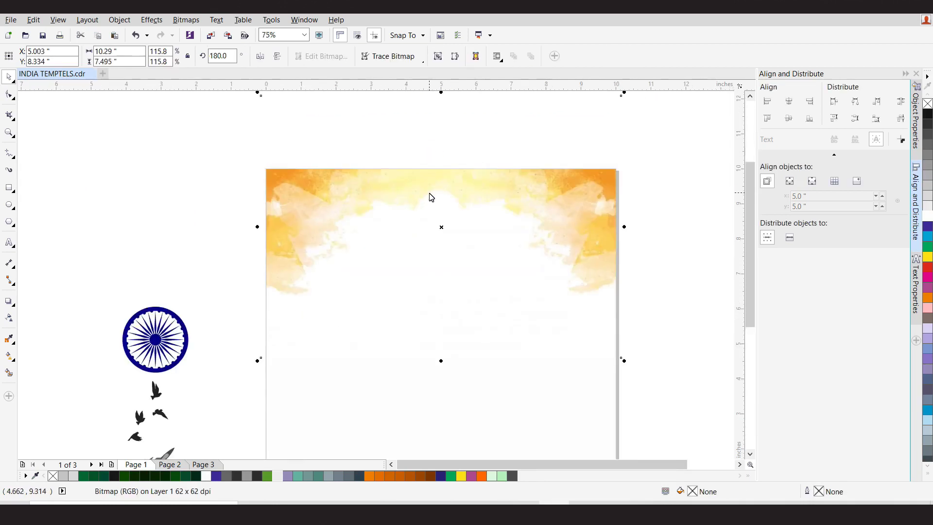
drag(430, 198, 434, 225)
click(423, 142)
scroll(387, 130, down, 1)
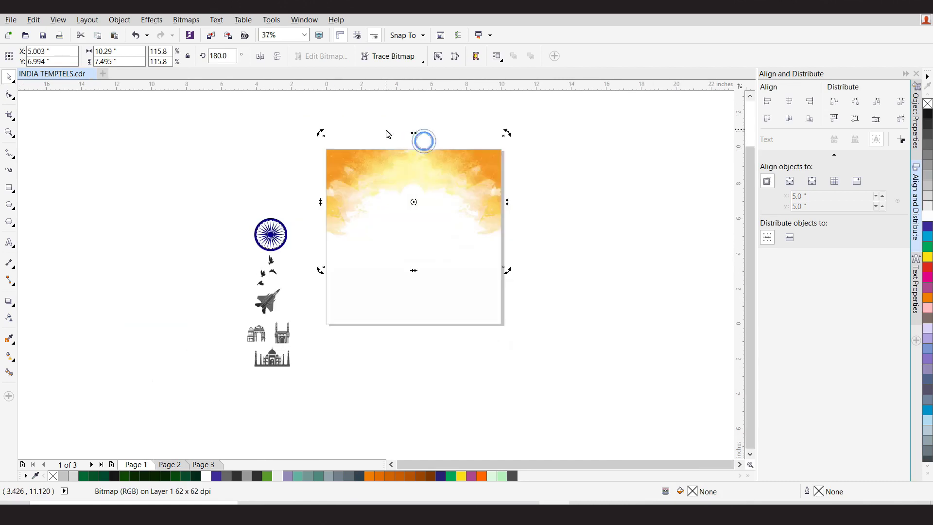
click(144, 125)
Step: Place the Ashoka Chakra near the middle of the page and enlarge it
drag(278, 240, 444, 219)
drag(402, 252, 413, 244)
click(379, 411)
Step: On Page 2, move the boy silhouette and the tricolor ribbon off the page onto the desktop
click(170, 465)
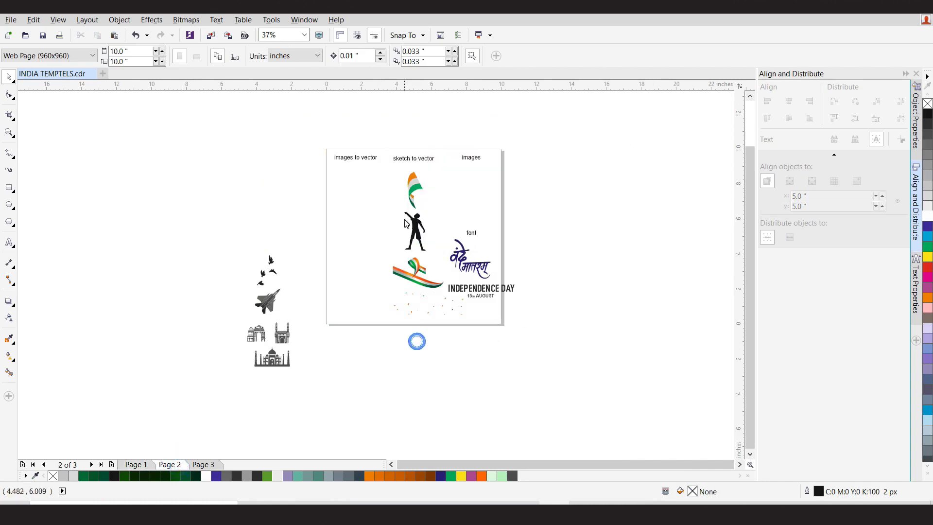
click(416, 223)
drag(415, 286, 429, 289)
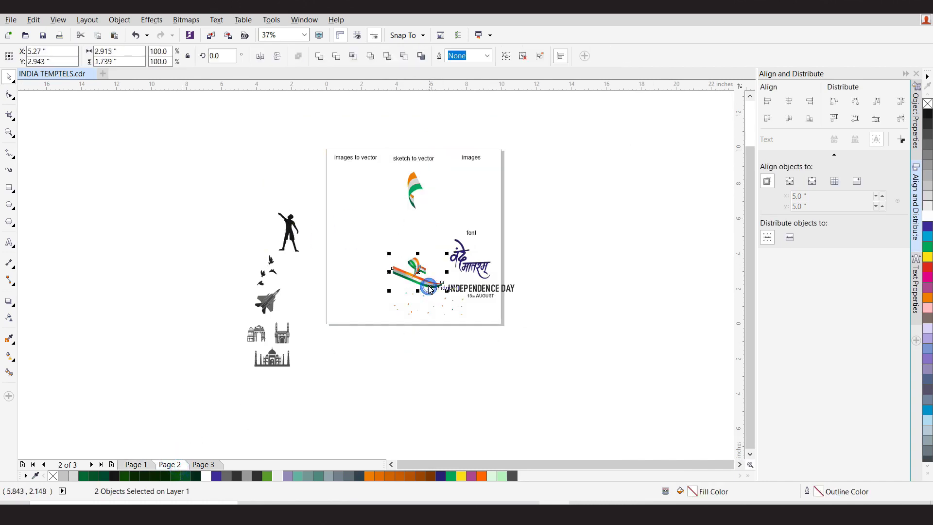
key(ctrl+z)
scroll(438, 295, up, 3)
drag(332, 236, 490, 327)
scroll(424, 232, down, 1)
drag(421, 254, 359, 352)
click(461, 377)
Step: On Page 1, place the boy silhouette over the chakra and enlarge it to about 4.1 inches tall
click(136, 464)
scroll(323, 220, up, 1)
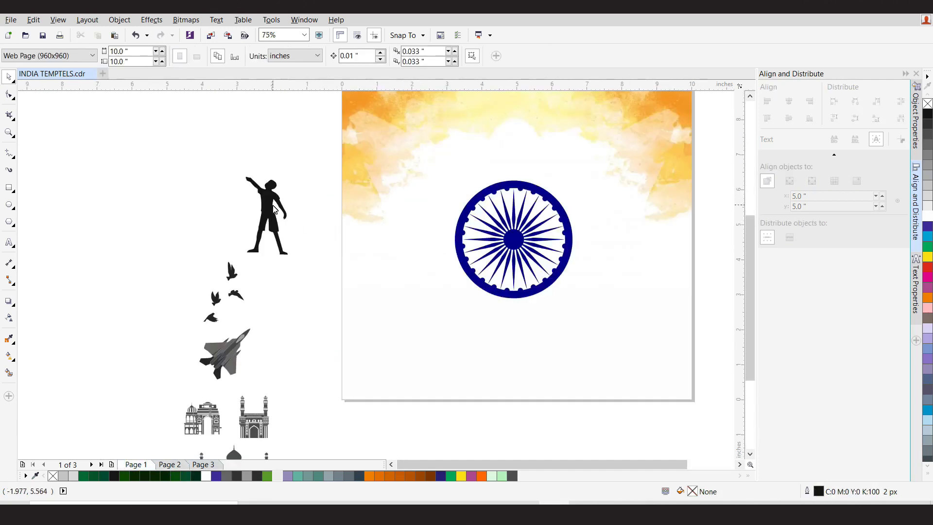
drag(275, 210, 514, 298)
drag(524, 263, 571, 188)
Step: Shift the chakra down behind the boy and resize it to about 3.37 inches across
click(495, 187)
key(Left)
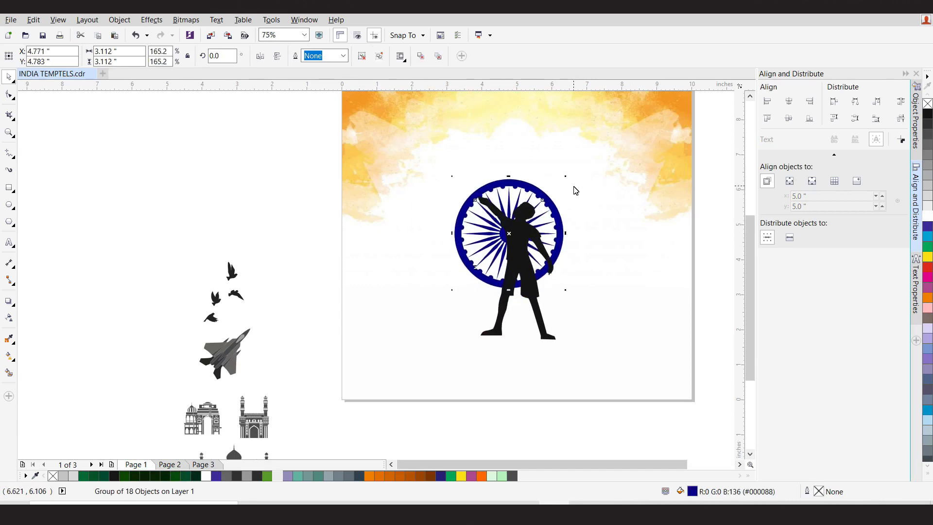
key(Down)
key(Down)
key(Down)
key(Down)
drag(567, 298, 577, 329)
drag(496, 252, 496, 251)
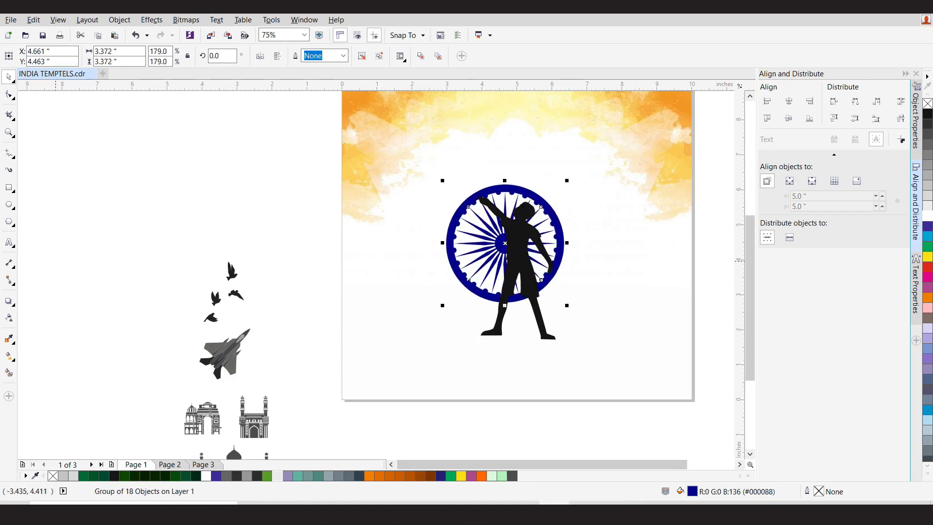
Step: Apply a linear transparency to the chakra that fades diagonally from its upper left to its lower right
click(8, 323)
drag(458, 220, 556, 272)
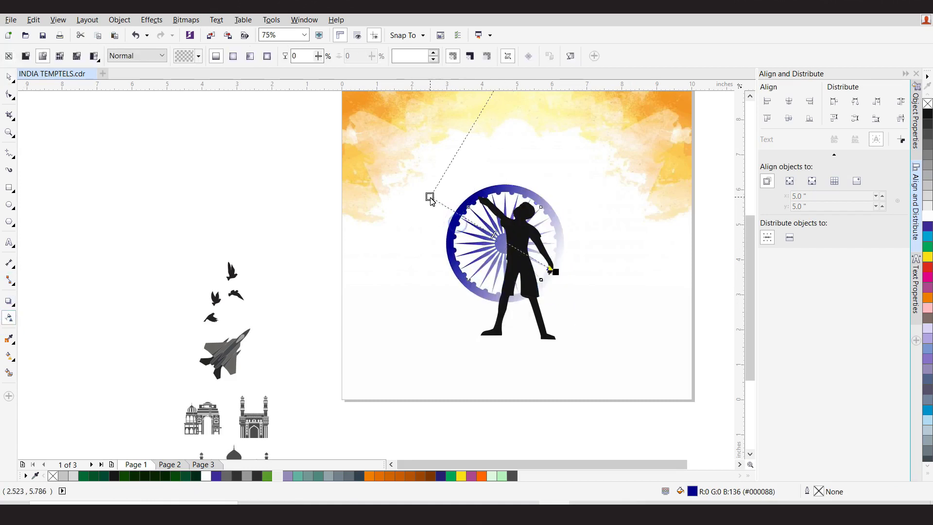
drag(410, 201, 398, 191)
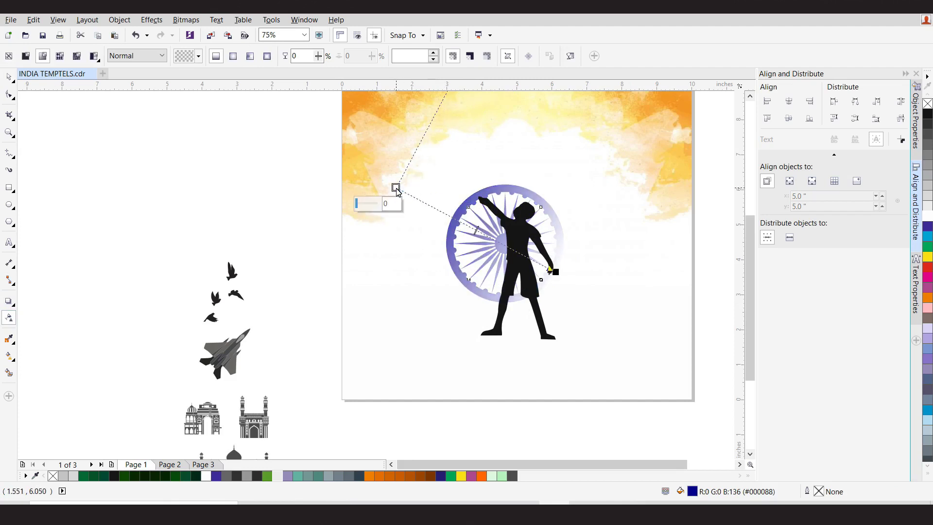
click(10, 79)
click(164, 189)
Step: Join the ribbon's loop piece to the right end of the long band and group all the ribbon pieces
scroll(417, 270, down, 1)
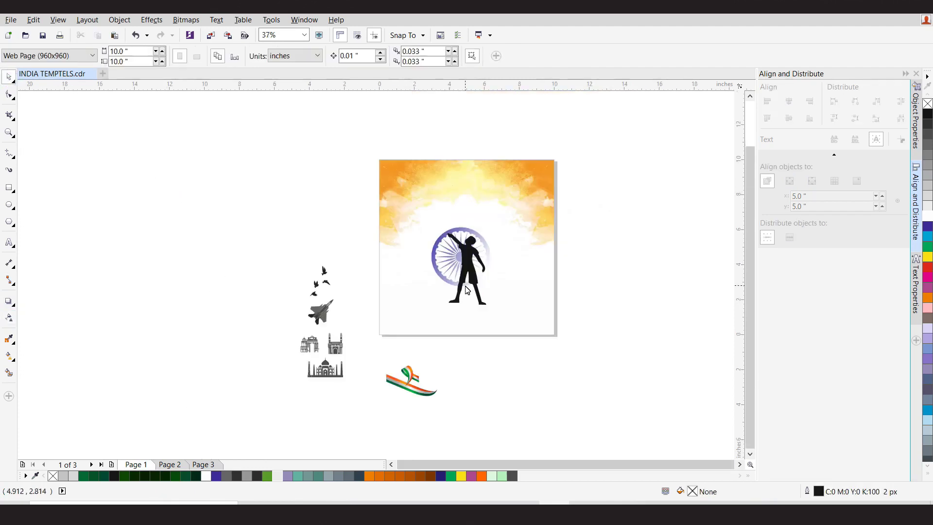
scroll(436, 405, up, 2)
drag(425, 389, 425, 390)
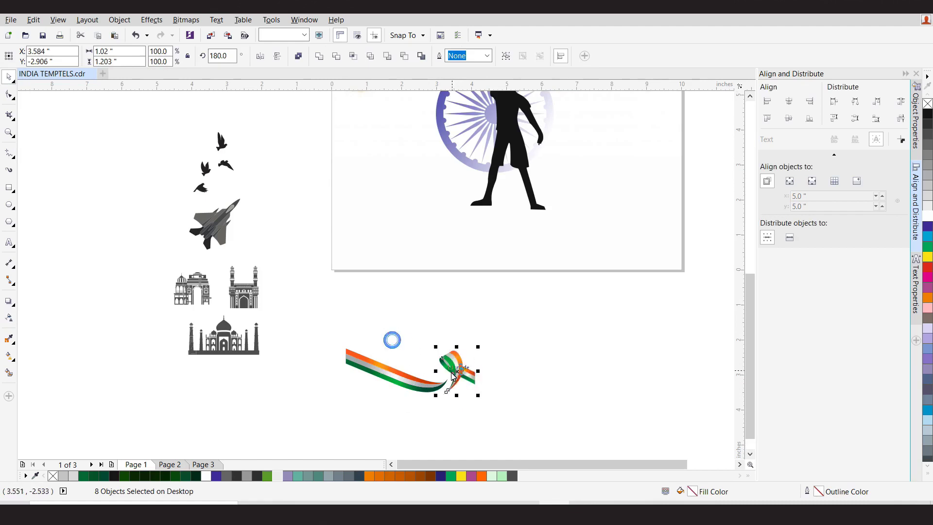
scroll(419, 380, up, 4)
click(581, 338)
scroll(580, 337, down, 1)
drag(243, 238, 589, 417)
key(ctrl+g)
Step: Place the ribbon group across the lower part of the page and enlarge it to slightly more than the page width
scroll(396, 375, down, 1)
scroll(397, 382, down, 1)
drag(398, 382, 524, 322)
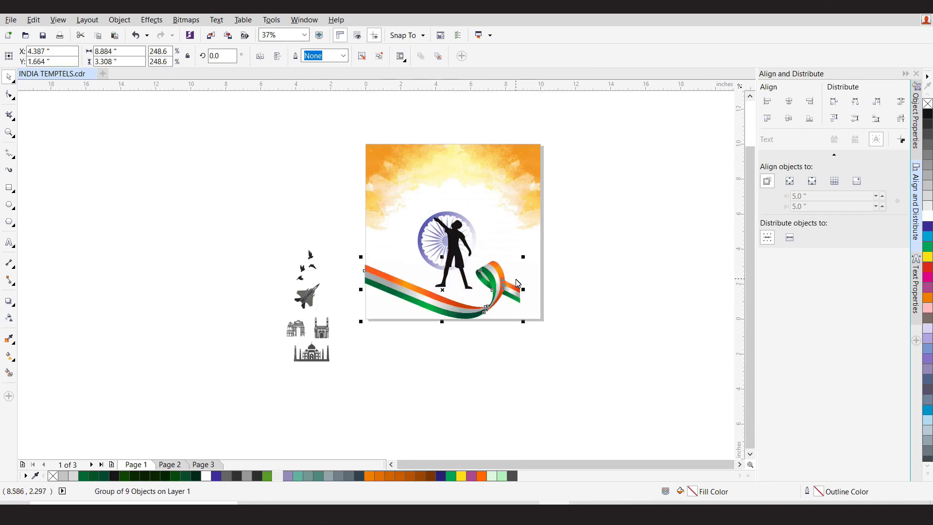
key(Up)
key(Up)
key(Up)
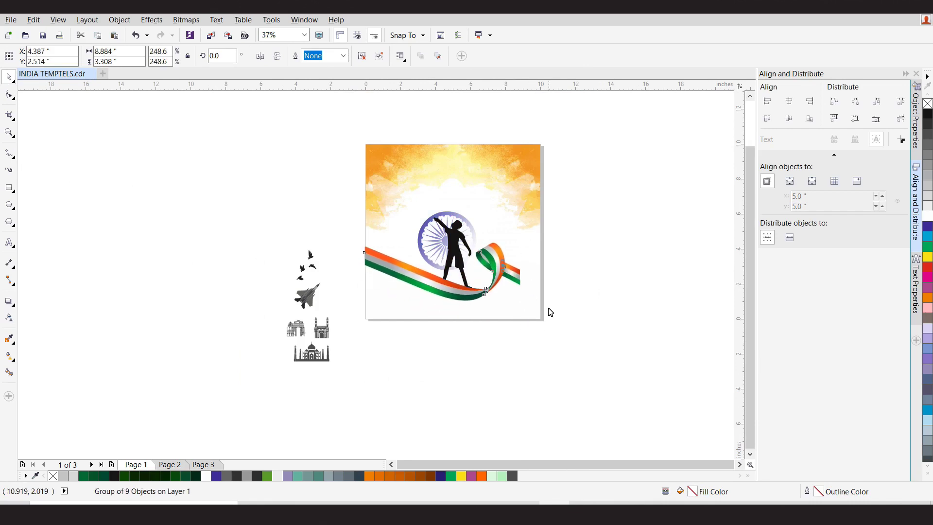
drag(523, 313, 544, 322)
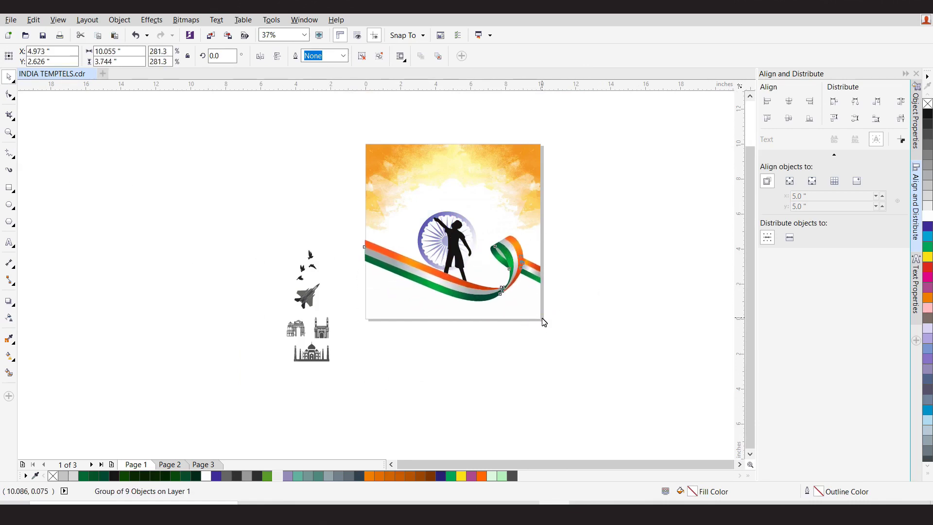
drag(544, 232, 550, 229)
Step: Move the chakra down slightly behind the ribbon to about Y 4.32 inches
click(466, 252)
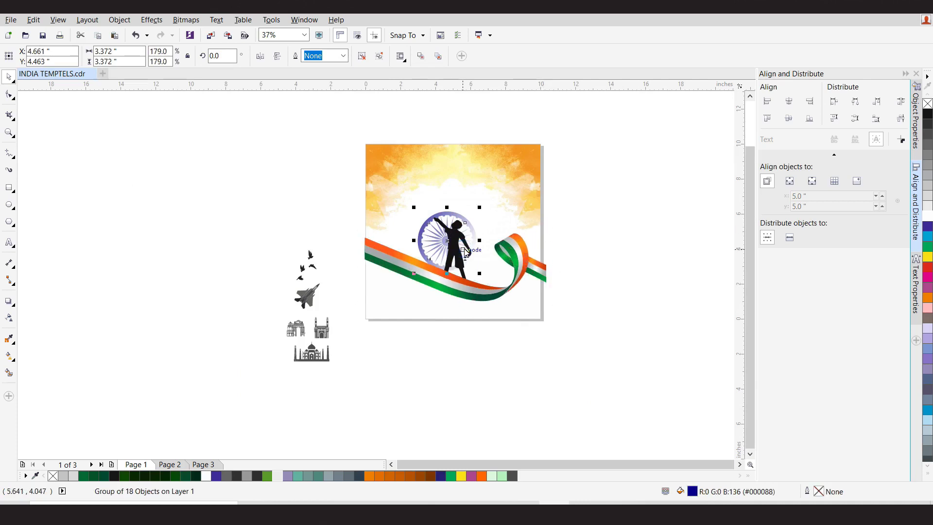
drag(466, 253, 466, 252)
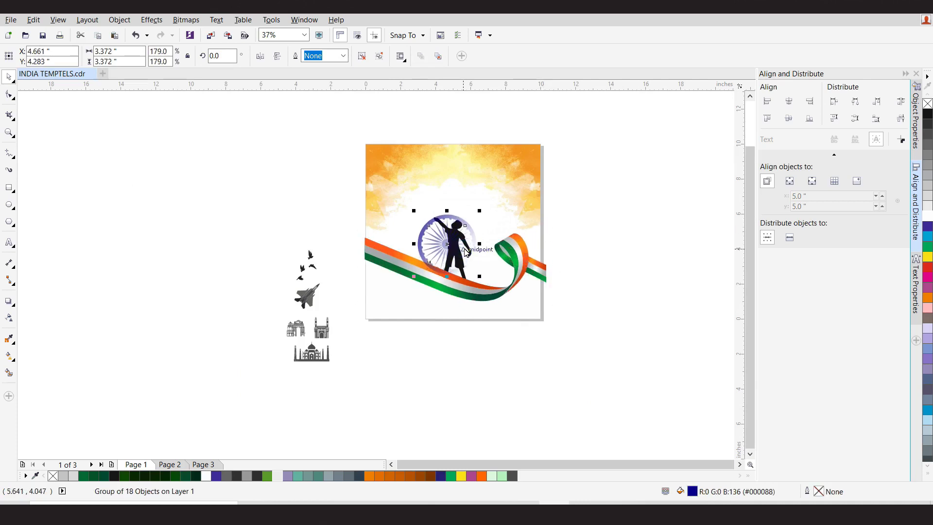
click(460, 272)
scroll(462, 277, up, 2)
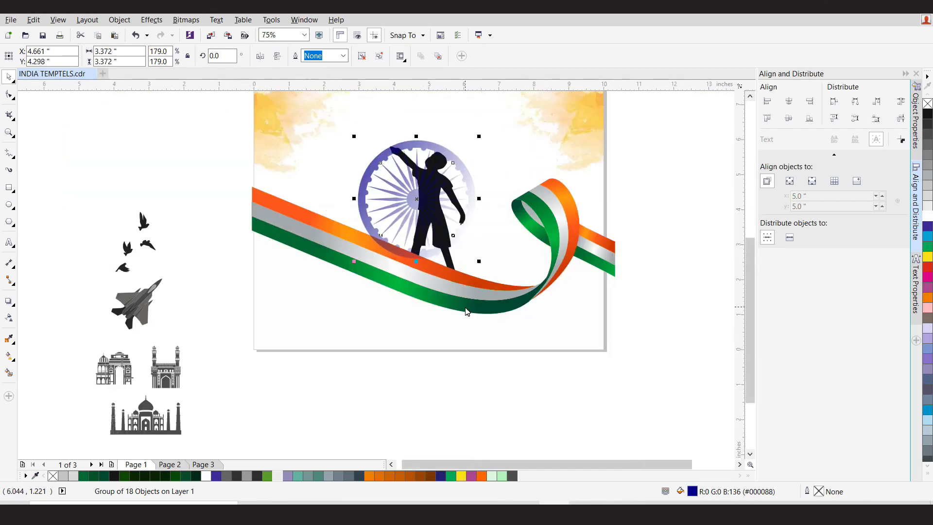
key(Up)
drag(441, 206, 402, 334)
key(ctrl+z)
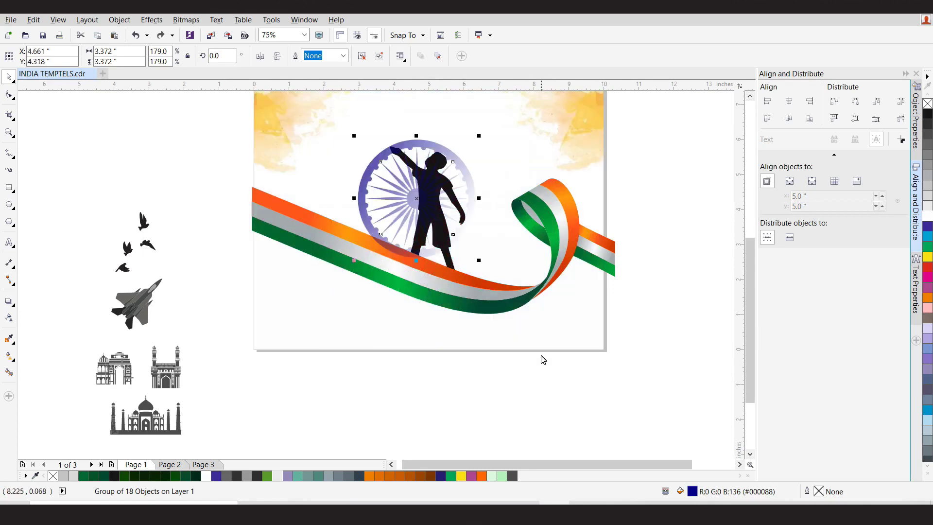
key(ctrl+z)
key(ctrl+z)
Step: Position the boy silhouette in front of the ribbon and enlarge it to about 2.53 by 4.67 inches
click(396, 316)
mouse_move(424, 204)
mouse_down()
mouse_move(428, 239)
mouse_move(430, 221)
mouse_up()
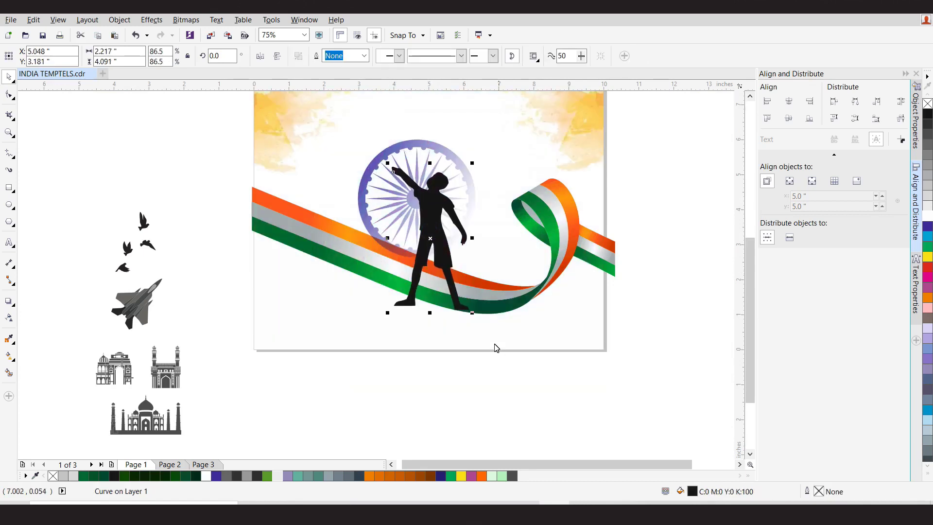
drag(387, 314, 372, 334)
Step: Nudge the boy silhouette upward and scale it up slightly so its feet stand on the ribbon's lower part
key(Up)
key(Up)
key(Up)
key(Up)
key(Up)
key(Up)
key(Up)
key(Up)
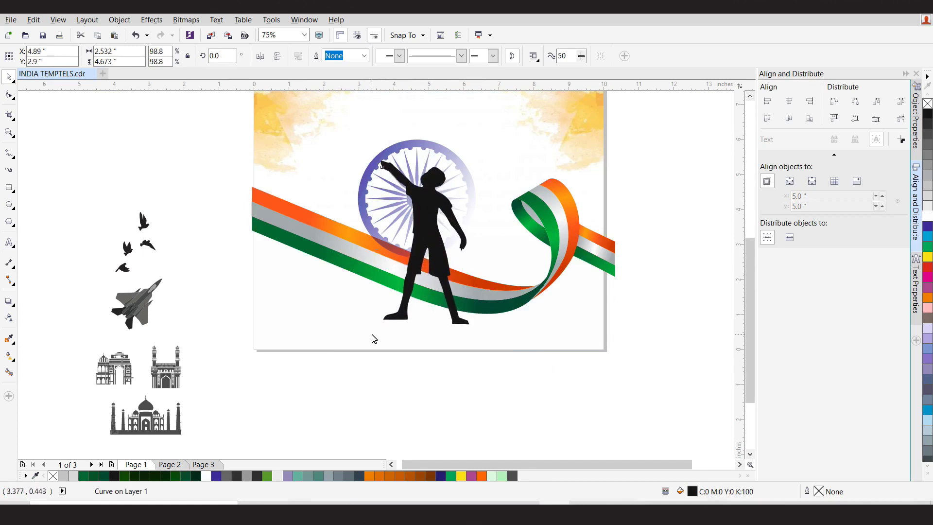
drag(472, 147, 486, 126)
drag(486, 126, 477, 143)
click(284, 377)
Step: Draw a closed straight-sided shape about 11.72 by 4.44 inches running along the ribbon and enclosing the area beneath it
click(6, 187)
mouse_move(612, 356)
mouse_down()
mouse_move(236, 213)
mouse_move(248, 212)
mouse_up()
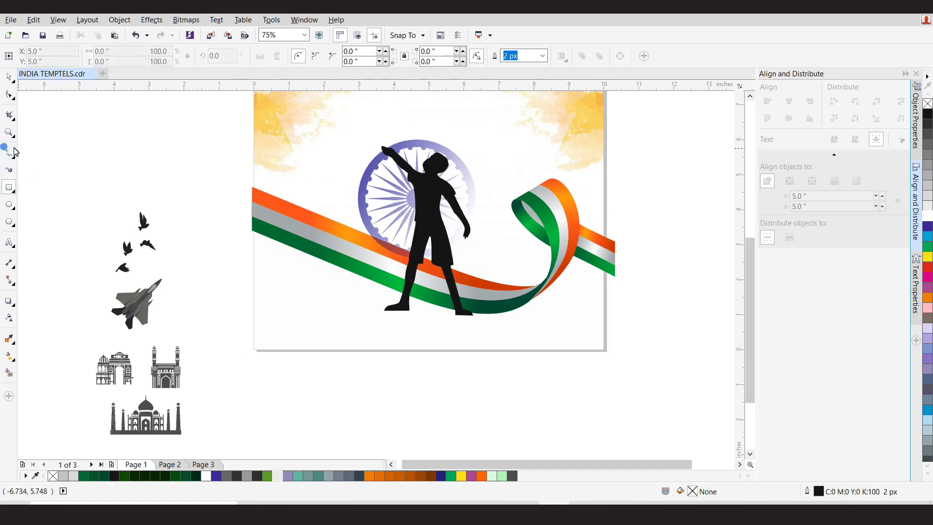
click(8, 151)
click(235, 211)
click(235, 366)
click(646, 368)
click(641, 267)
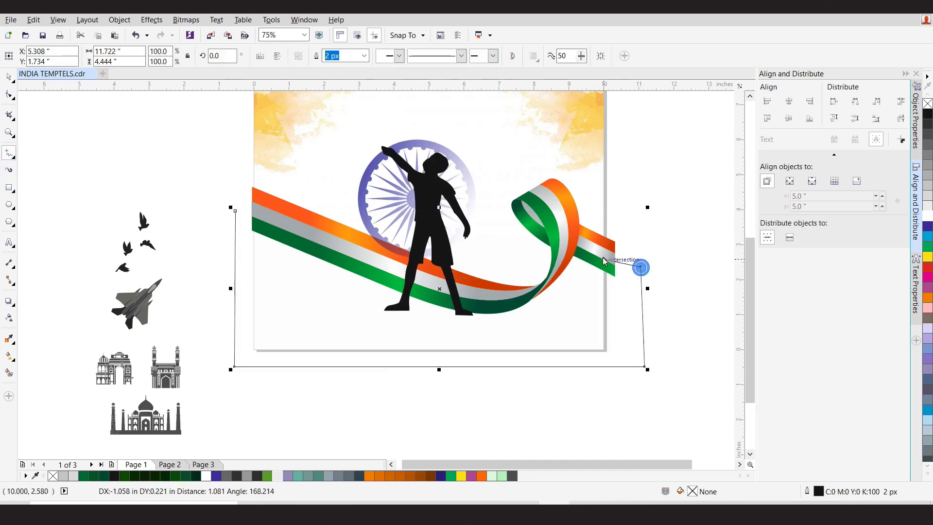
click(574, 237)
click(480, 302)
click(233, 209)
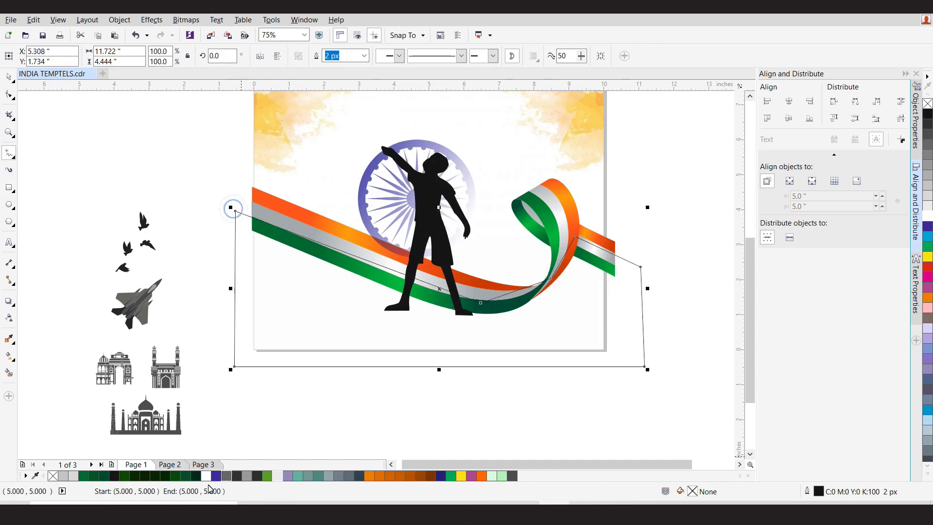
Step: Fill the shape beneath the ribbon with C7 M7 Y4 K91 and no outline, and PowerClip it inside the square background
click(259, 476)
right_click(928, 104)
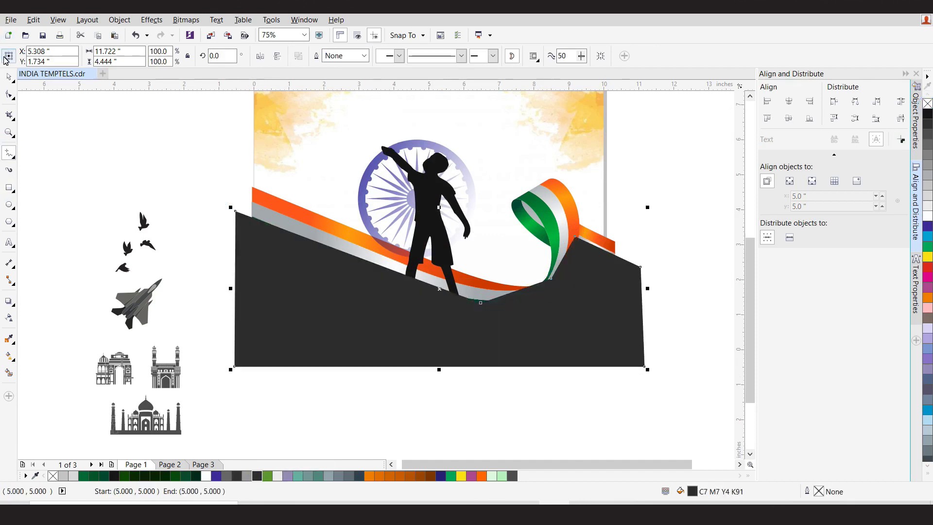
right_click(282, 294)
click(320, 207)
click(307, 176)
click(484, 395)
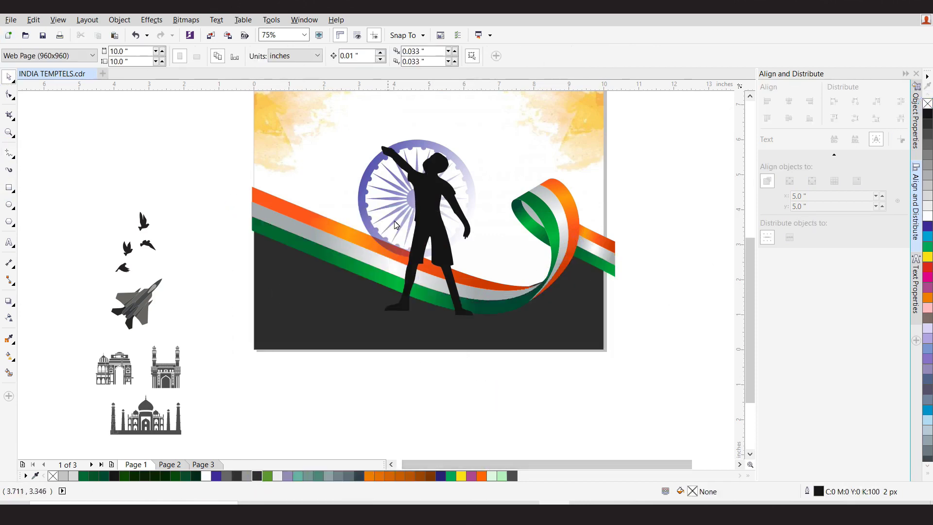
Step: Fill the boy silhouette with the same C7 M7 Y4 K91 dark grey and nudge it to about X 4.94, Y 3.25 inches
click(425, 218)
click(257, 476)
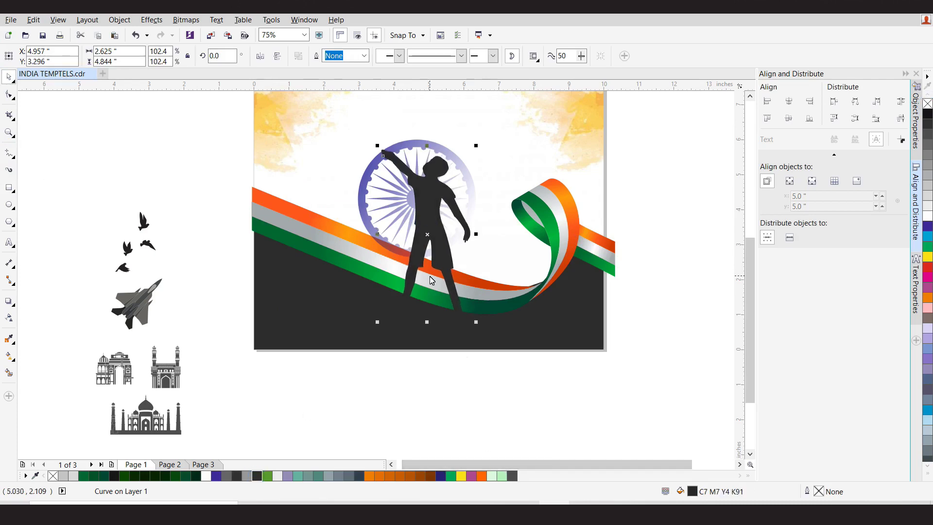
drag(447, 230, 447, 237)
key(Down)
key(Down)
key(Down)
key(Left)
key(Left)
key(Up)
key(Up)
key(Up)
key(Up)
key(Up)
key(Up)
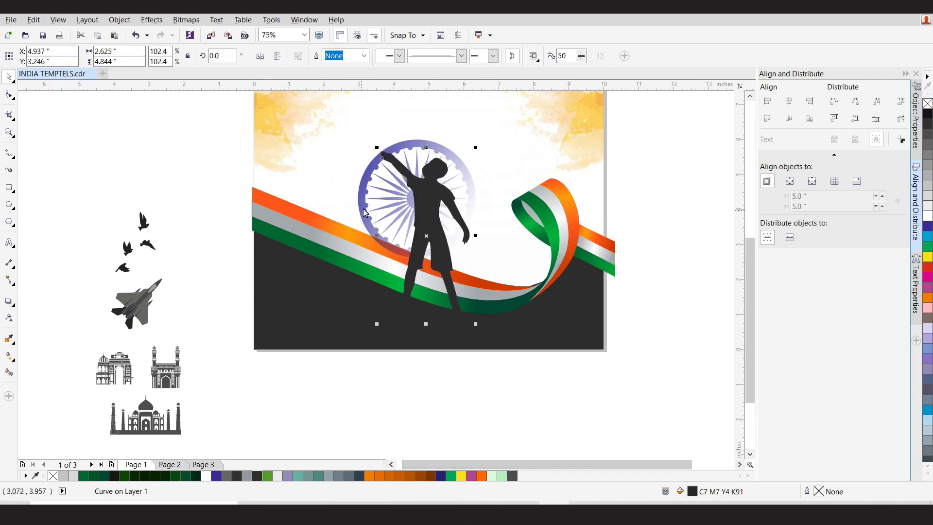
Step: Enlarge the chakra slightly behind the boy silhouette and nudge it a little left and up
click(316, 237)
click(364, 193)
shift+click(327, 143)
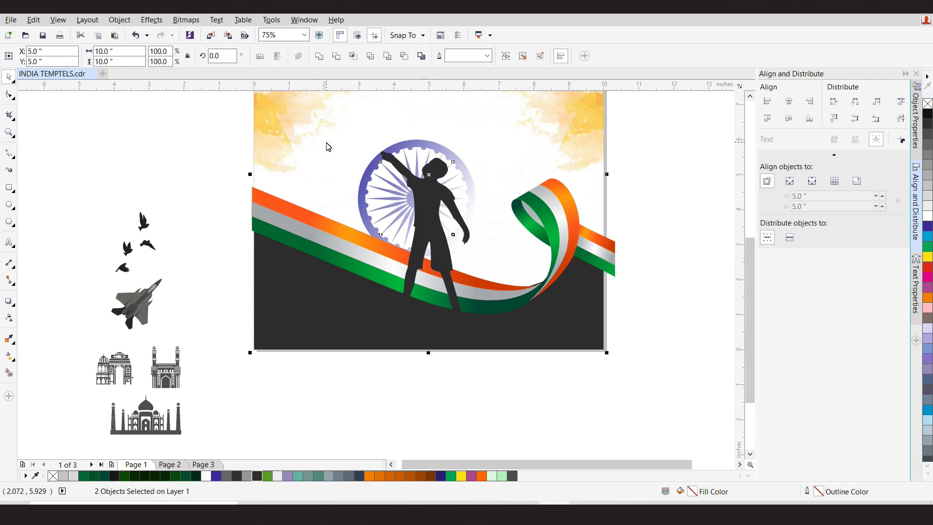
click(158, 156)
click(362, 186)
drag(479, 259, 497, 297)
key(Left)
key(Left)
key(Left)
key(Up)
click(350, 386)
Step: Fill the Taj Mahal artwork with 30% black and place it between the boy and the ribbon loop, about 4.05 by 2.27 inches
drag(137, 419, 298, 424)
click(927, 189)
drag(344, 396, 480, 248)
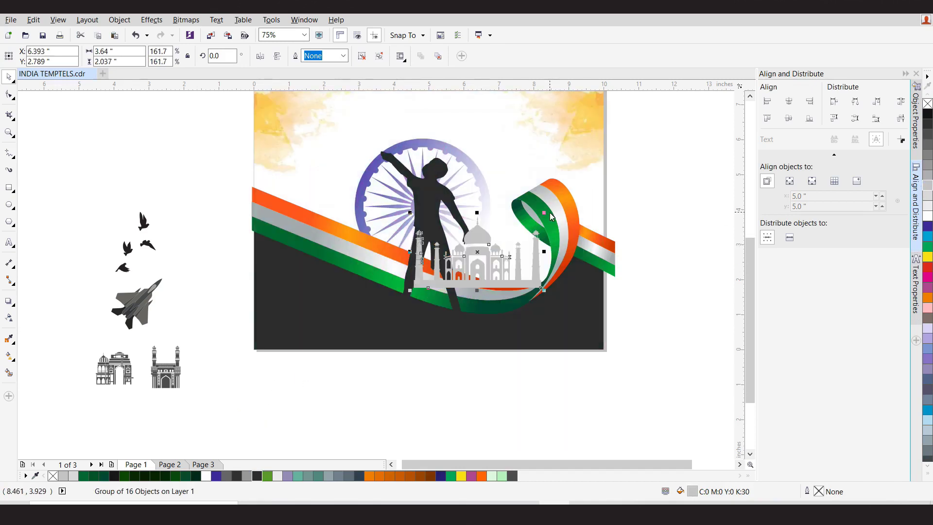
drag(548, 212, 560, 204)
Step: Bring the ribbon and boy silhouette in front of the Taj Mahal and enlarge the Taj Mahal to about 4.2 by 2.35 inches
click(567, 206)
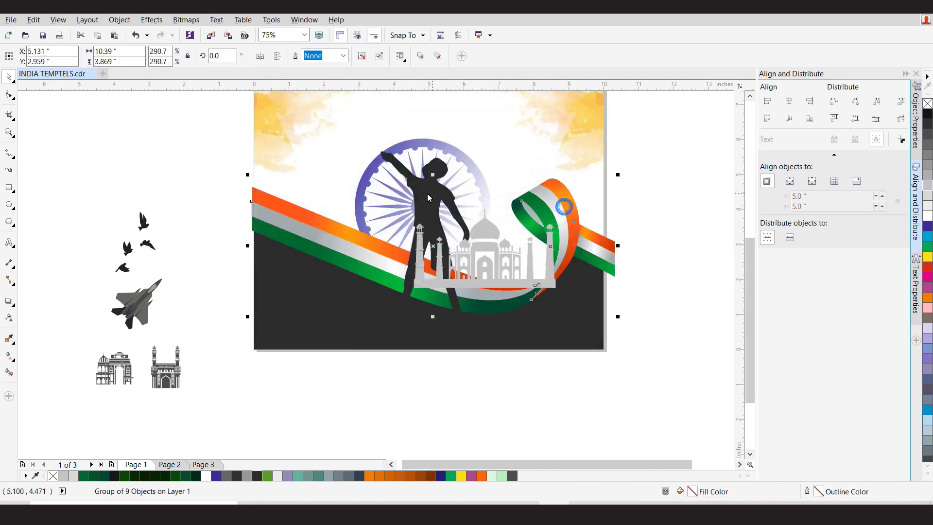
shift+click(427, 194)
key(shift+Page_Up)
click(552, 285)
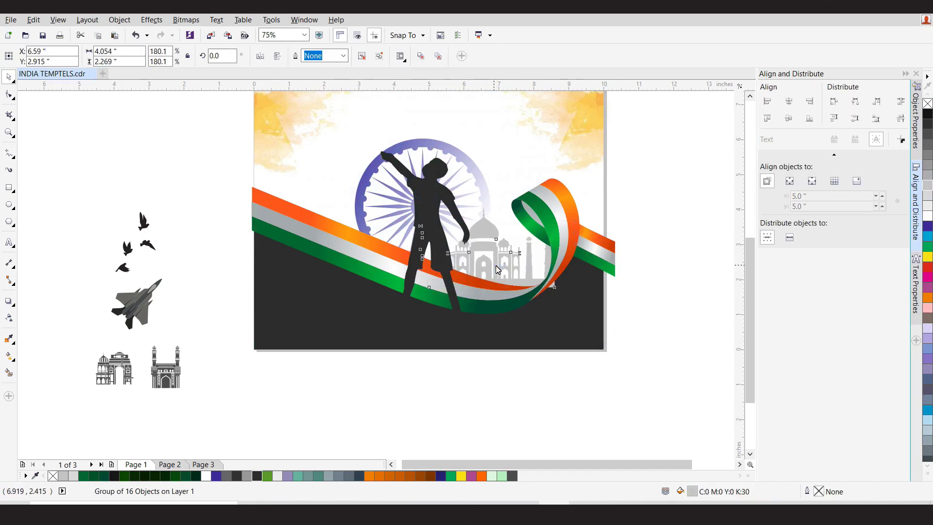
drag(405, 207, 400, 200)
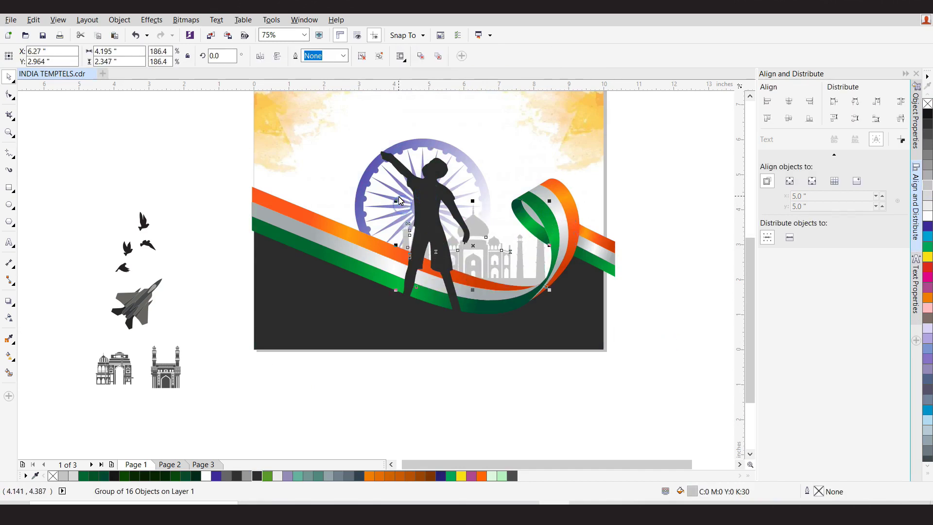
Step: Fill the Charminar artwork with 30% black and place it by the ribbon loop at the page's right edge, about 2.25 by 3.23 inches
drag(172, 381, 216, 381)
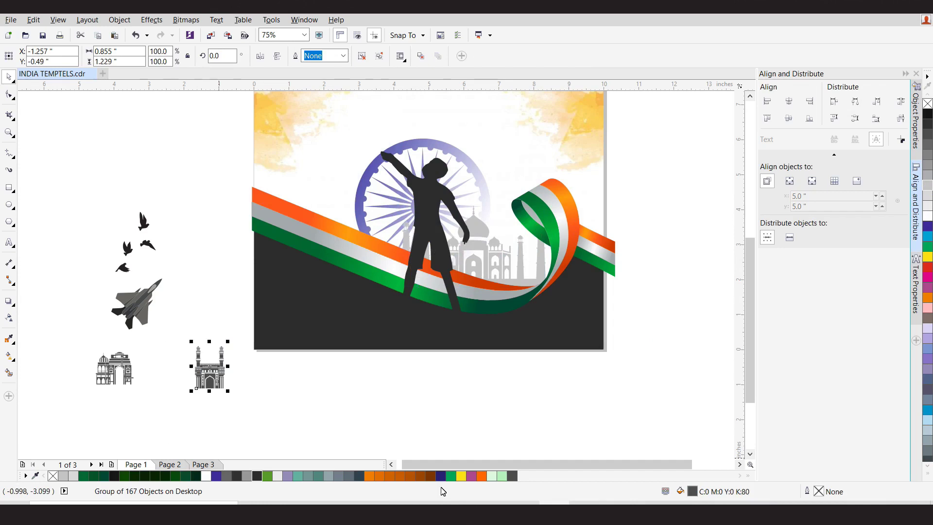
click(288, 476)
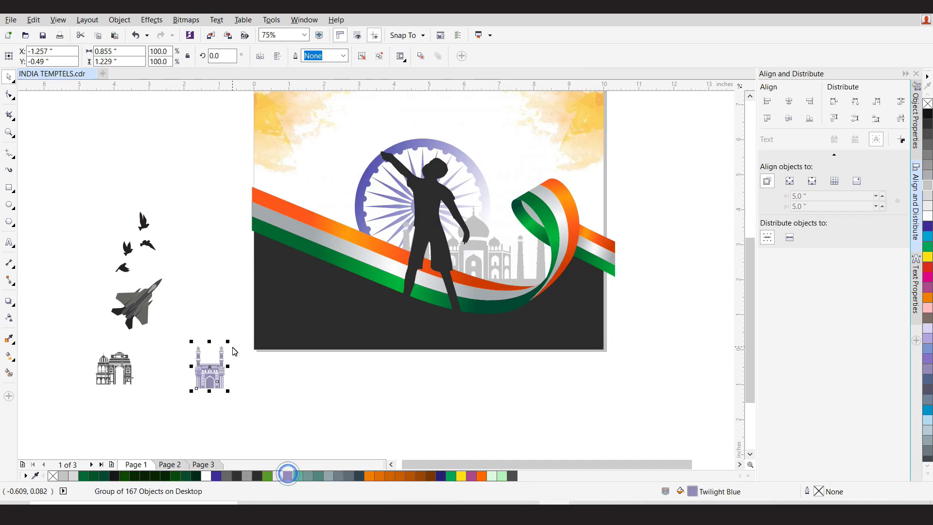
click(927, 185)
drag(228, 342, 584, 187)
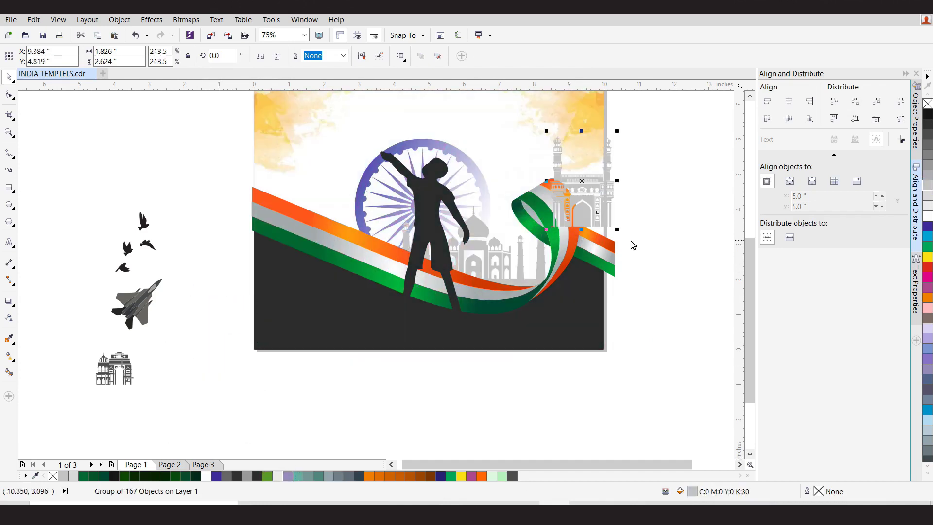
drag(619, 234, 627, 250)
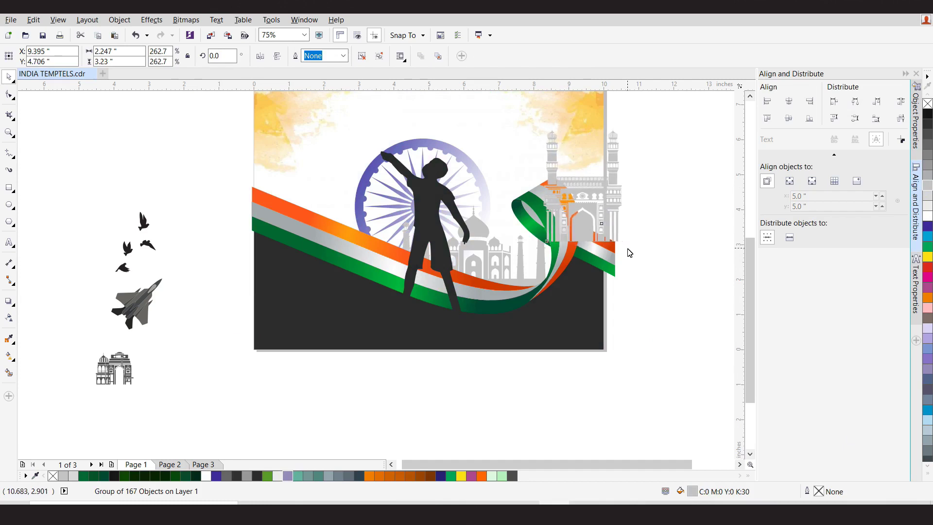
Step: Shift the Charminar left to about X 8.97 inches and PowerClip it inside the square background
right_click(552, 205)
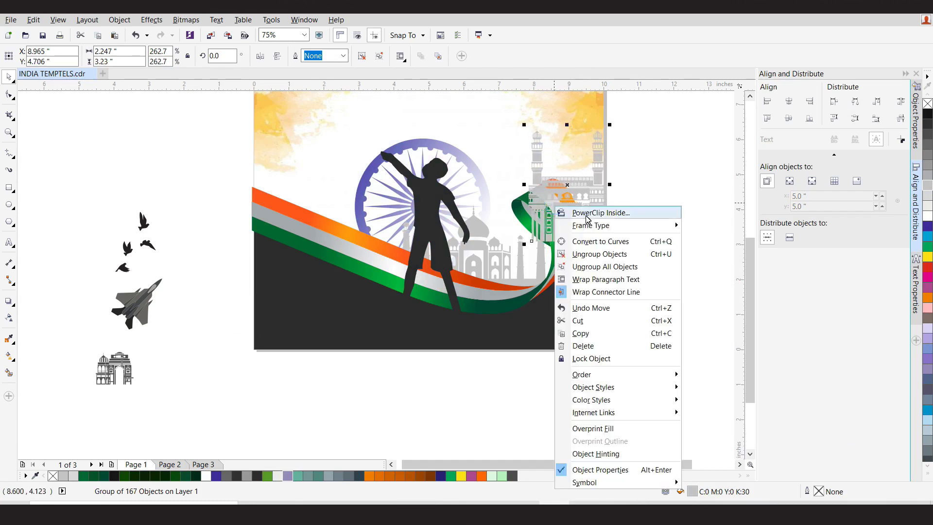
click(583, 210)
click(502, 120)
click(643, 257)
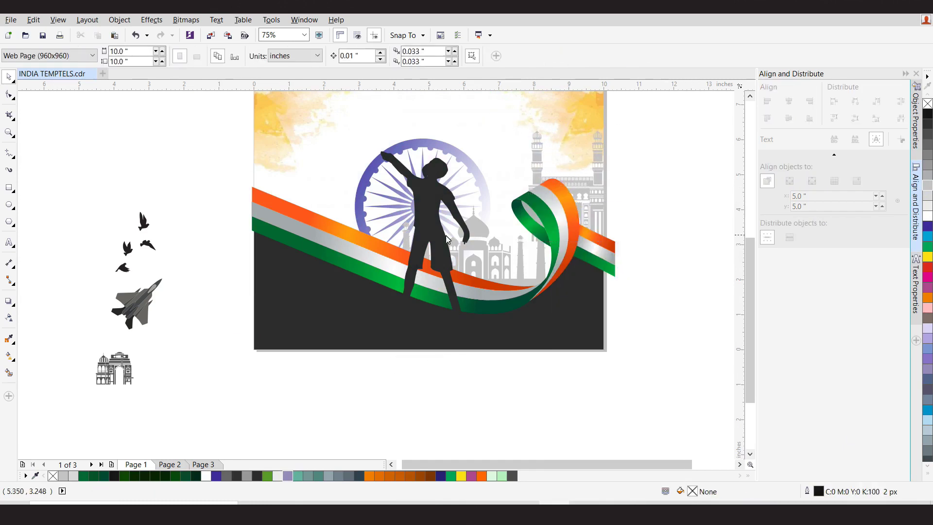
Step: Fill the India Gate artwork with 30% black and place it left of the chakra, about 3 by 2.69 inches
click(117, 351)
click(930, 185)
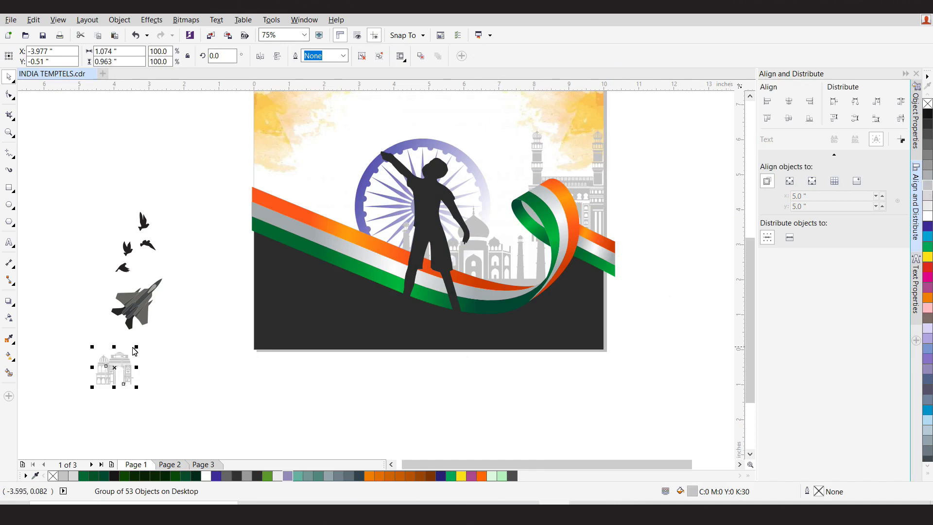
drag(136, 347, 202, 292)
drag(164, 322, 338, 182)
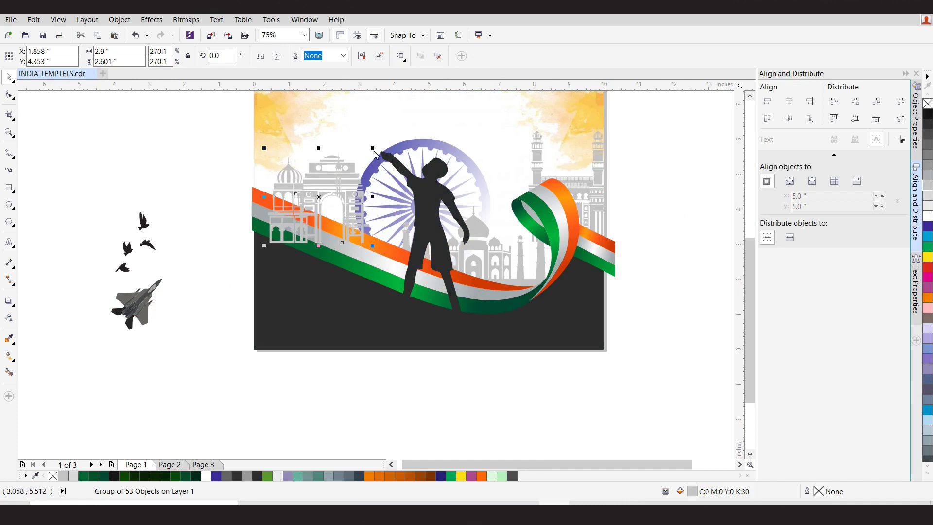
drag(373, 149, 376, 145)
Step: PowerClip the India Gate artwork inside the square background
right_click(335, 174)
click(373, 181)
click(363, 124)
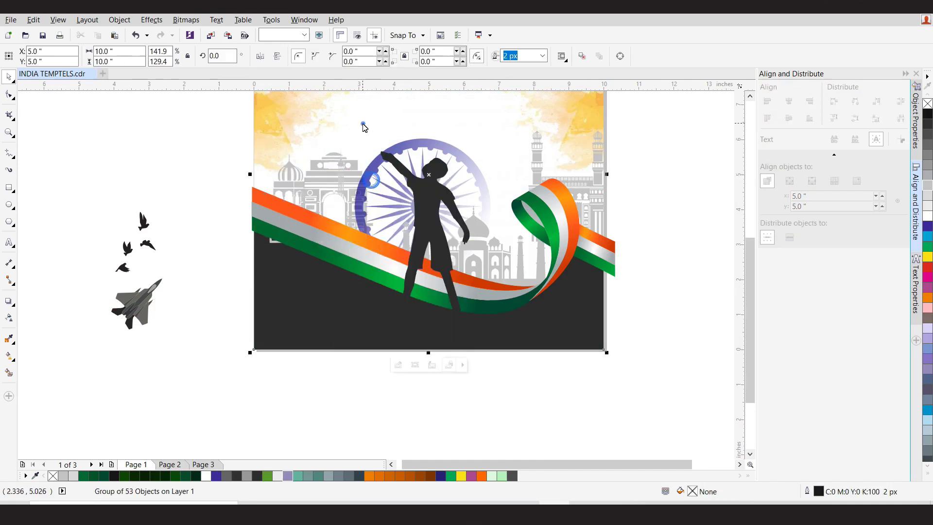
Step: Edit the background's PowerClip contents so the dark lower shape lies in front of the India Gate, and finish editing
click(315, 439)
click(291, 183)
click(397, 369)
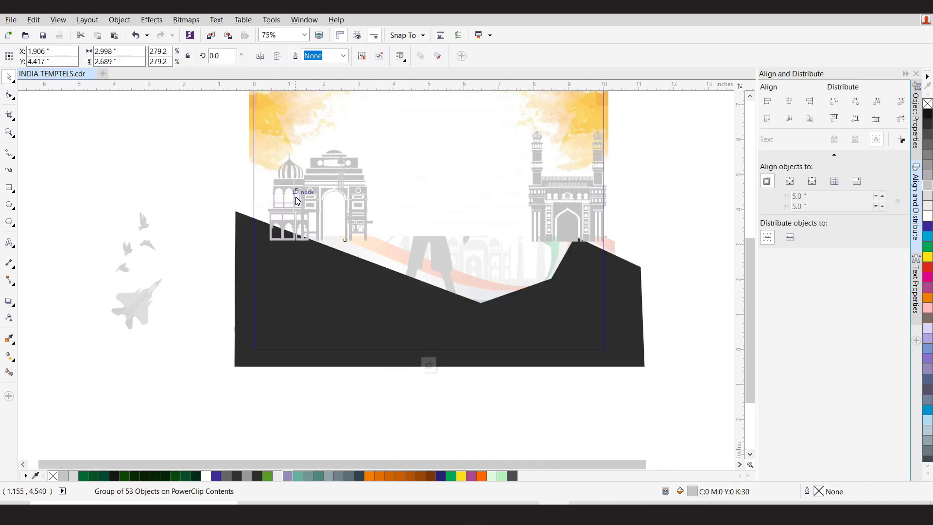
click(305, 289)
click(429, 365)
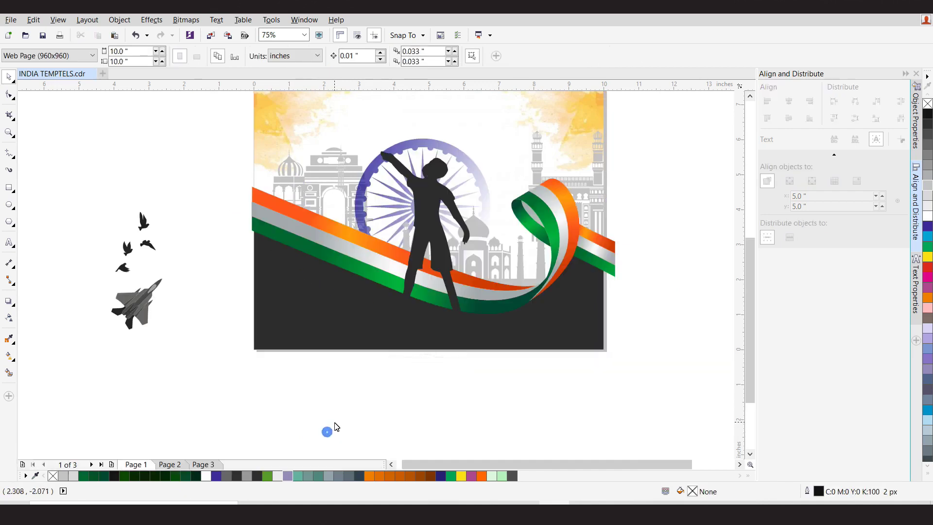
click(607, 310)
click(650, 306)
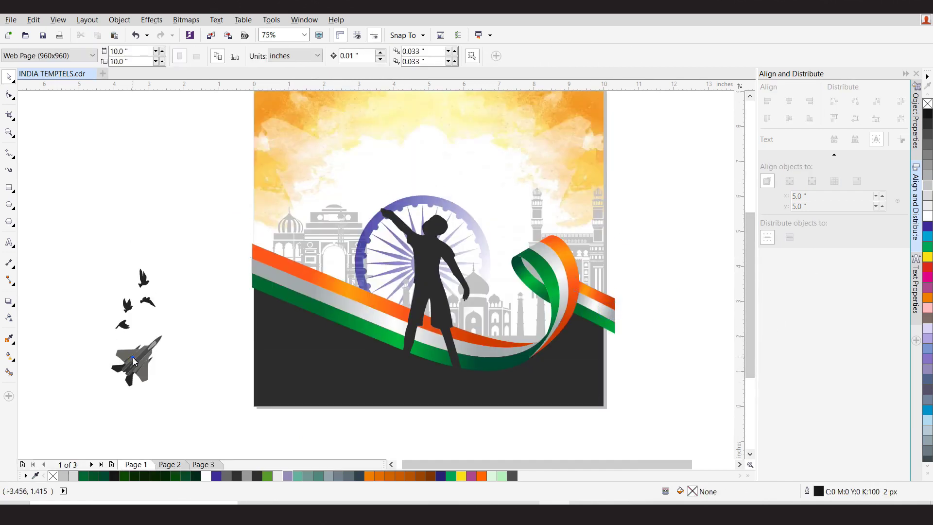
Step: Move the flock of birds away from the jet, mirror it horizontally and fill it with 40% black
click(134, 357)
click(92, 231)
drag(148, 302, 185, 238)
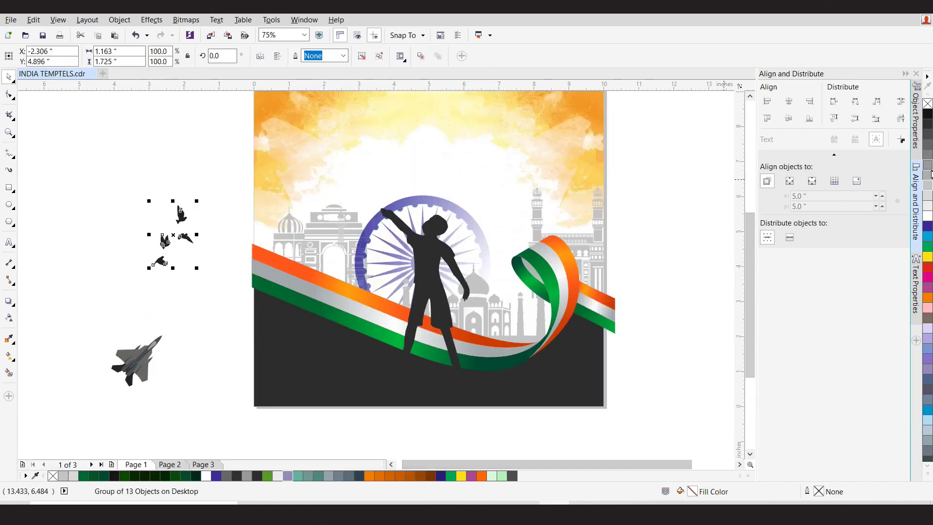
click(261, 55)
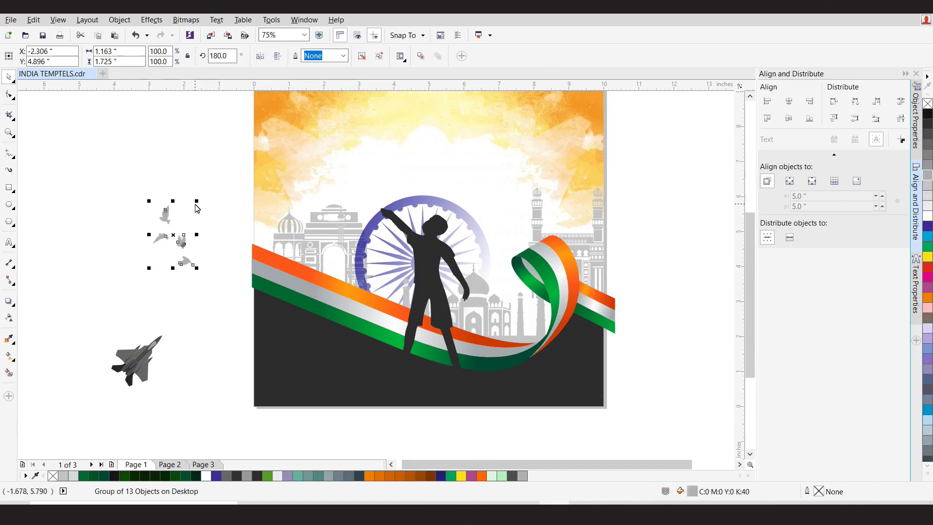
Step: Enlarge the birds to about 1.79 by 2.66 inches and position them over the India Gate at about X 1.38, Y 5.97 inches
drag(196, 201, 234, 144)
drag(193, 220, 323, 202)
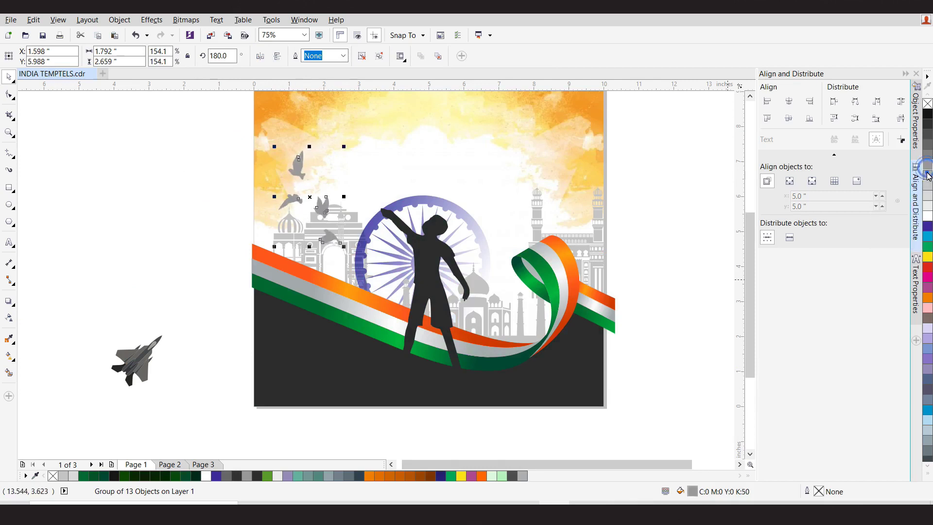
key(Left)
key(Left)
key(Left)
key(Left)
key(Left)
key(Left)
key(Left)
key(Left)
key(Left)
key(Left)
key(Left)
key(Left)
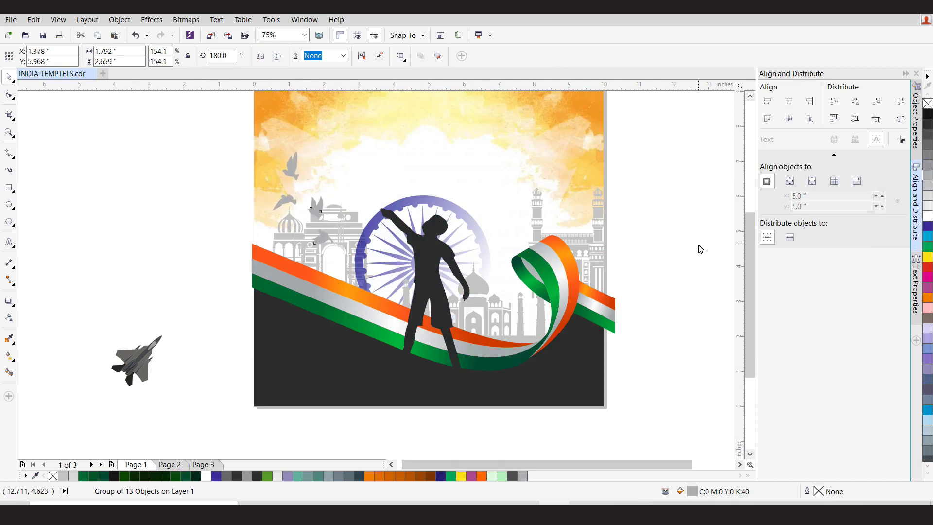
click(699, 247)
Step: PowerClip the tricolour ribbon inside the square background to trim its overhanging ends
scroll(291, 313, down, 1)
click(290, 211)
click(429, 377)
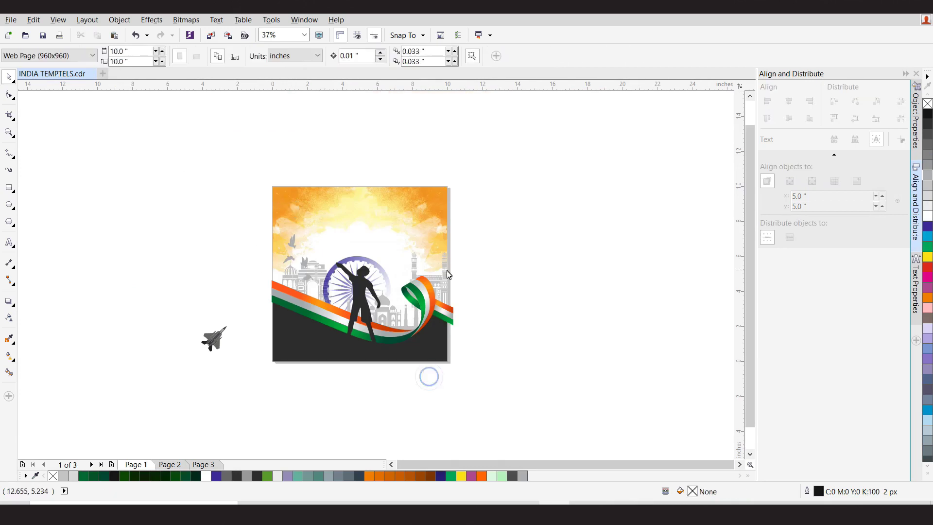
scroll(448, 275, up, 1)
click(456, 340)
scroll(446, 316, down, 2)
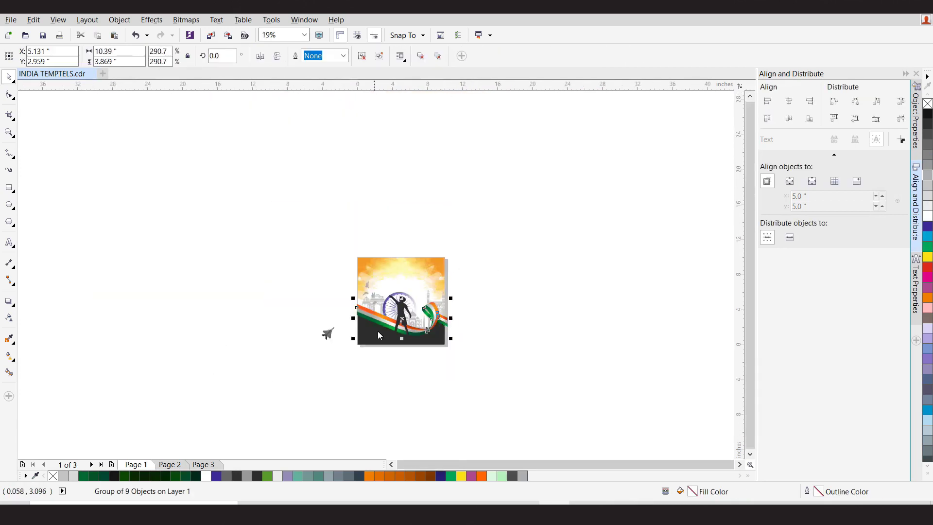
scroll(378, 331, up, 1)
click(564, 275)
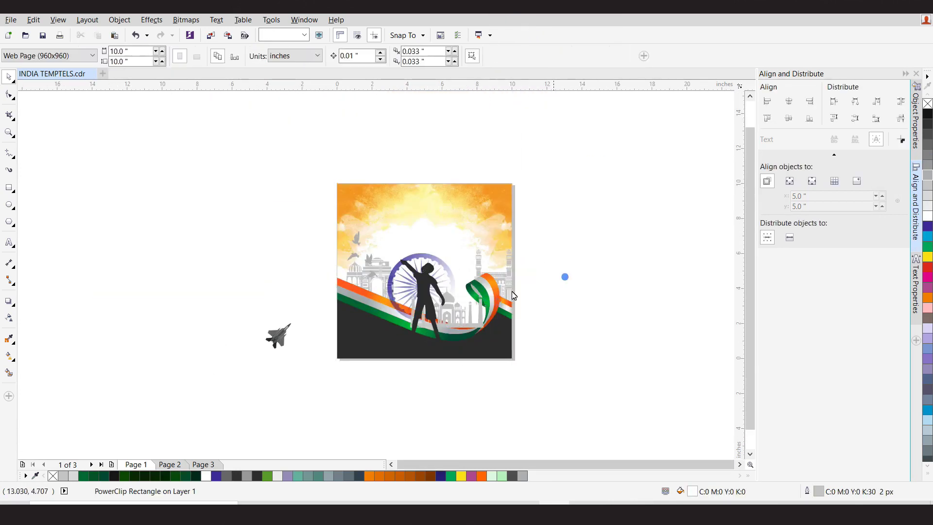
Step: PowerClip the chakra and the Taj Mahal inside the square background
scroll(386, 277, up, 1)
right_click(416, 280)
click(448, 224)
click(417, 164)
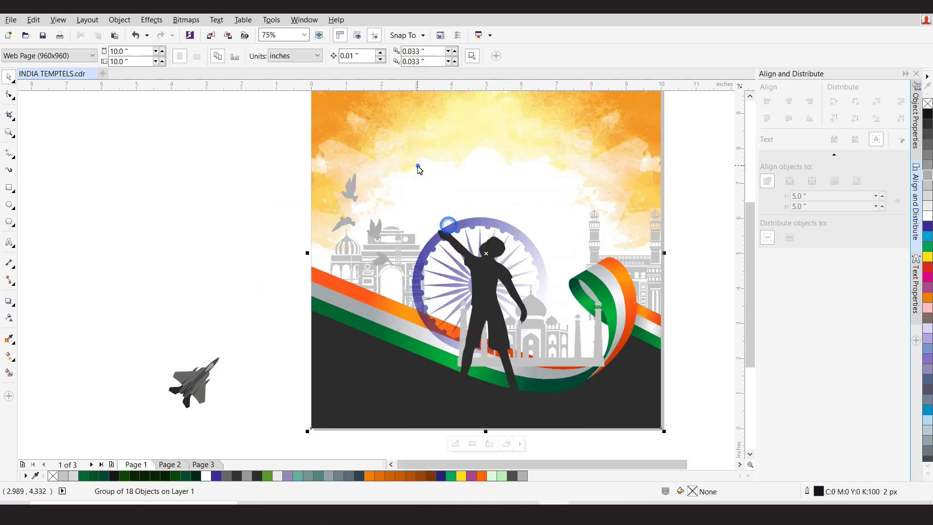
right_click(590, 361)
click(632, 87)
click(475, 165)
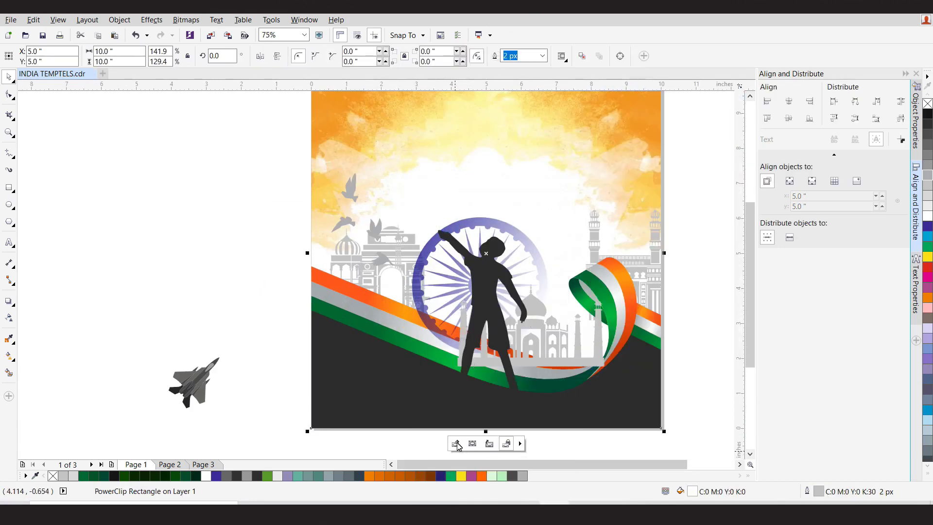
Step: Edit the PowerClip contents to bring the ribbon in front of both the chakra and the Taj Mahal, and finish editing
click(456, 444)
click(575, 361)
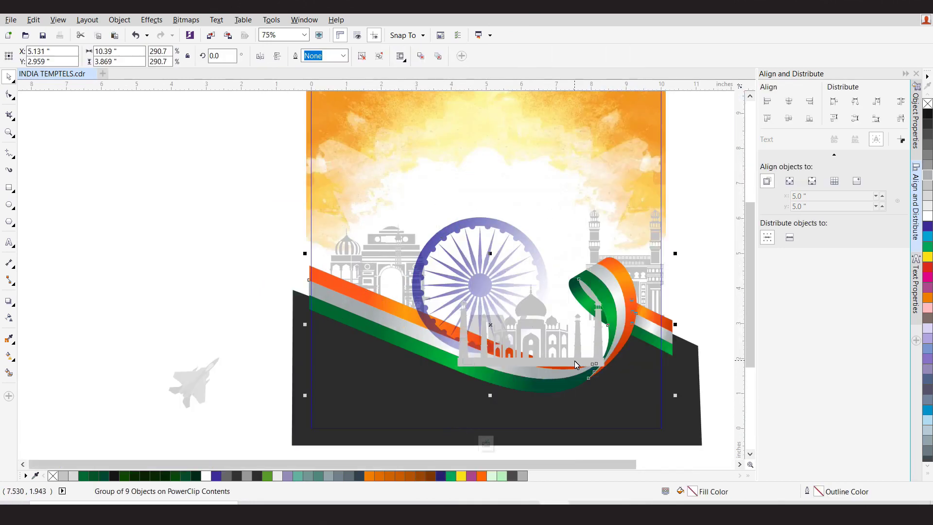
click(515, 236)
shift+click(533, 384)
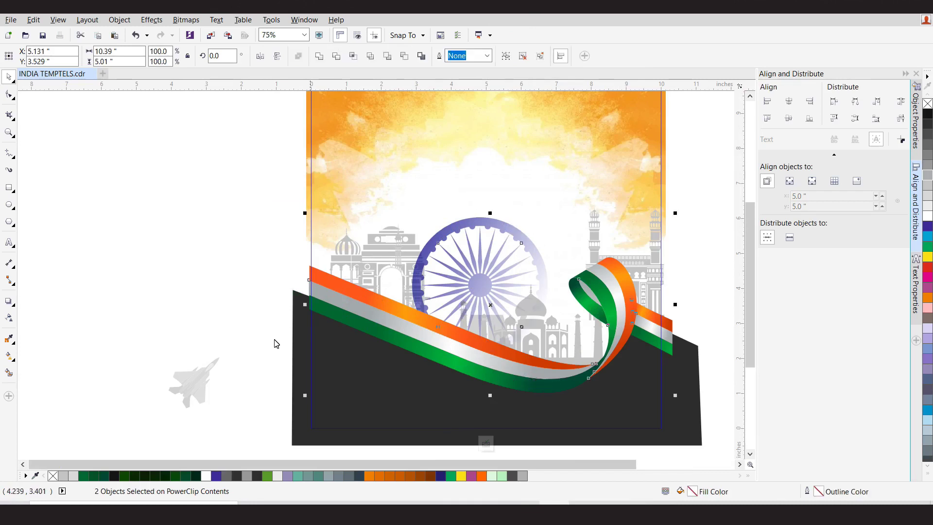
click(276, 344)
click(486, 443)
click(231, 266)
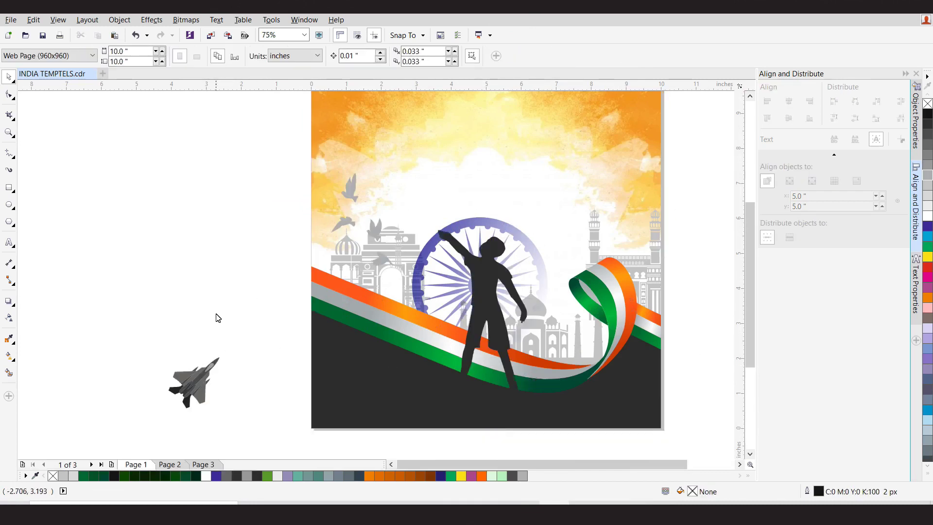
Step: Move the flag, the Hindi lettering, the INDEPENDENCE DAY text and the date text from Page 2 onto the pasteboard beside the page
scroll(235, 267, down, 1)
click(170, 464)
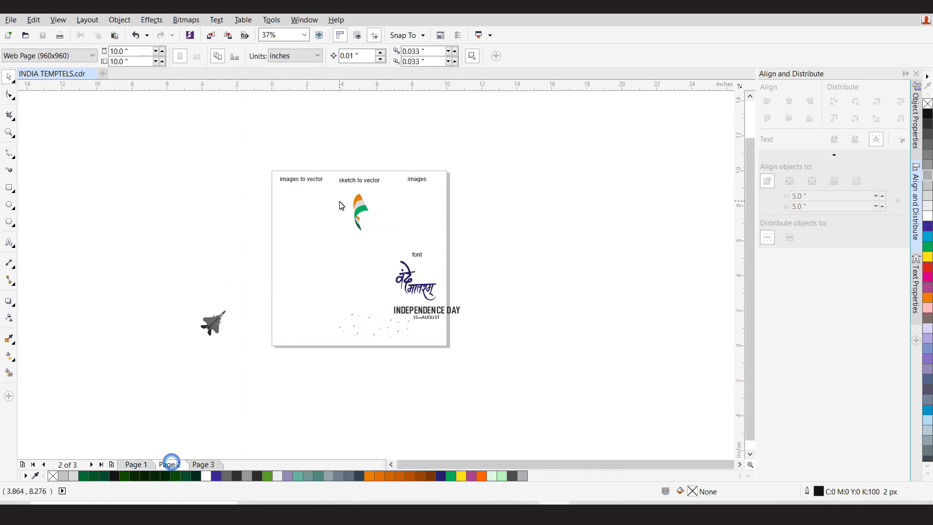
drag(382, 214, 407, 246)
click(514, 273)
click(414, 289)
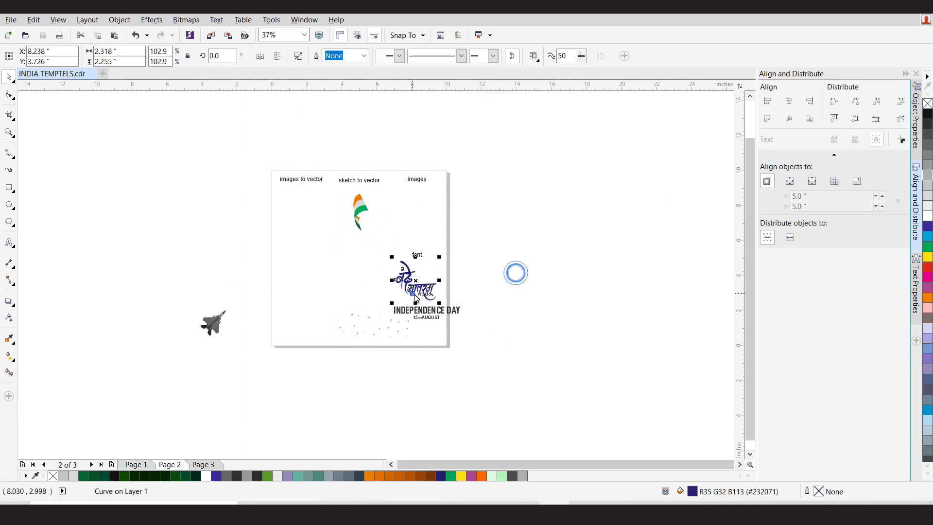
shift+click(423, 310)
shift+click(366, 210)
drag(366, 210, 143, 201)
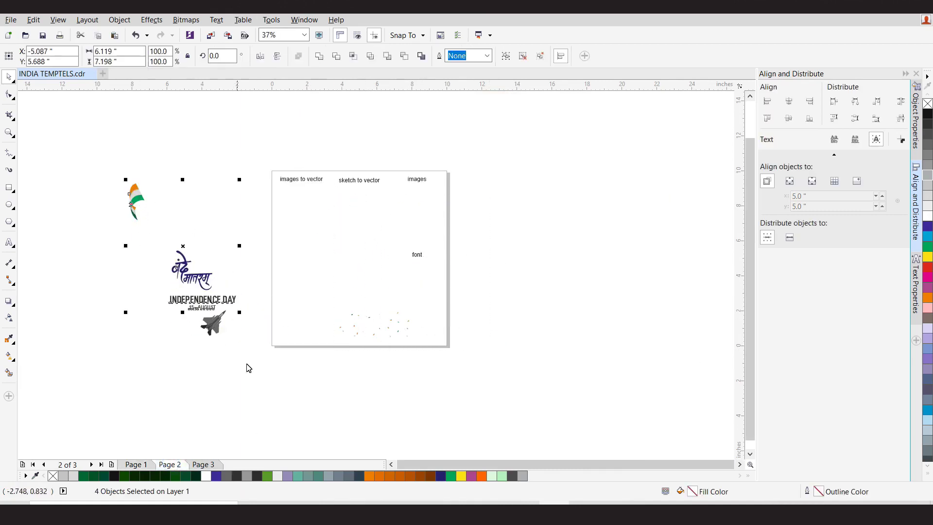
click(273, 381)
Step: On Page 1, place the flag beside the boy's raised hand and enlarge it to about 3 inches tall
click(137, 464)
scroll(188, 212, up, 1)
drag(96, 181, 470, 246)
drag(441, 218, 448, 243)
drag(477, 201, 474, 207)
click(300, 191)
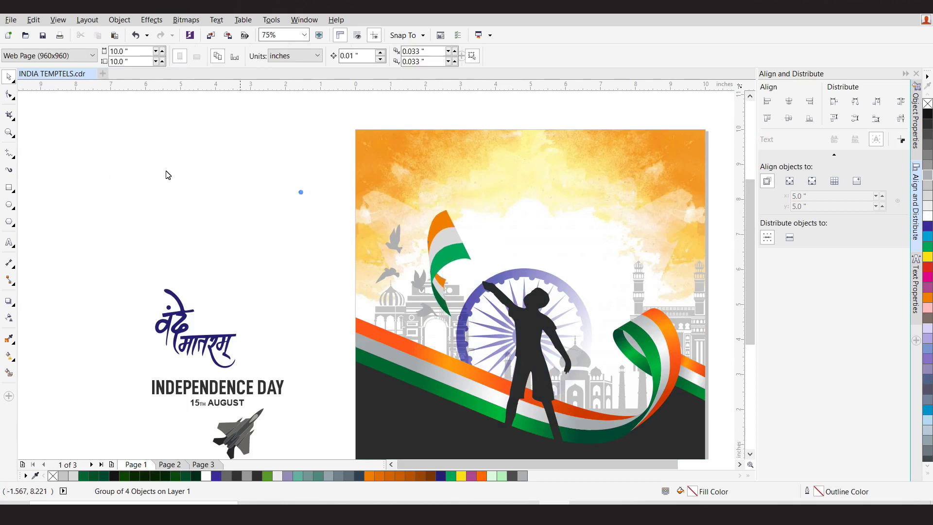
Step: Draw an 80% black flagpole about 0.1 by 3.78 inches, rotate it about 30.9°, and place it through the boy's raised hand
click(10, 187)
drag(250, 156, 256, 291)
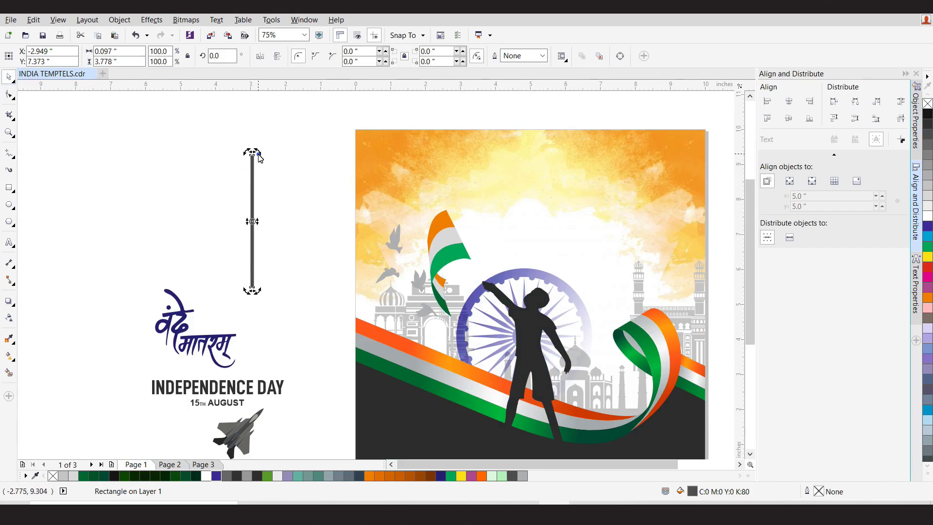
drag(259, 157, 204, 139)
click(239, 190)
drag(464, 243, 460, 227)
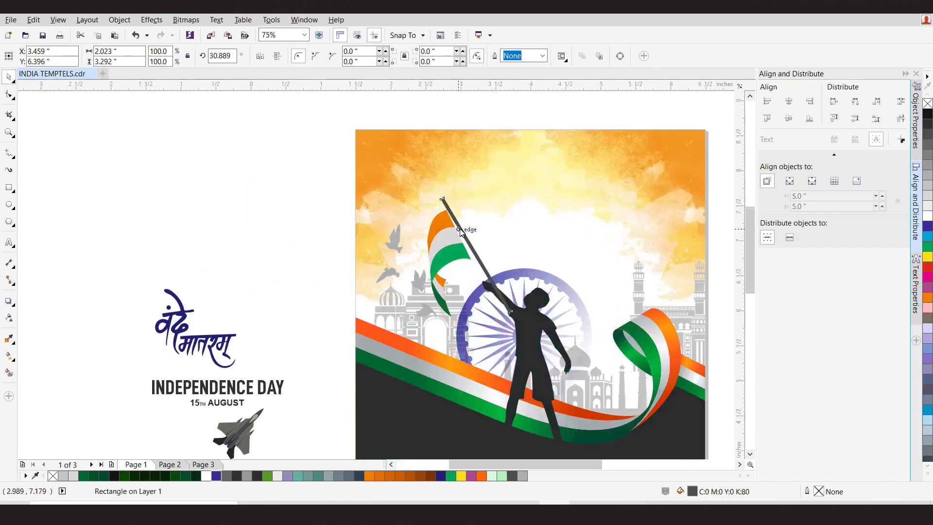
Step: Nudge the flagpole left against the flag's edge and fill it with dark grey C7 M7 Y4 K91
scroll(460, 228, up, 2)
key(Left)
key(Left)
key(Left)
key(Left)
key(Left)
key(Left)
key(Left)
key(Left)
click(257, 476)
scroll(255, 410, down, 1)
key(Left)
scroll(350, 316, down, 1)
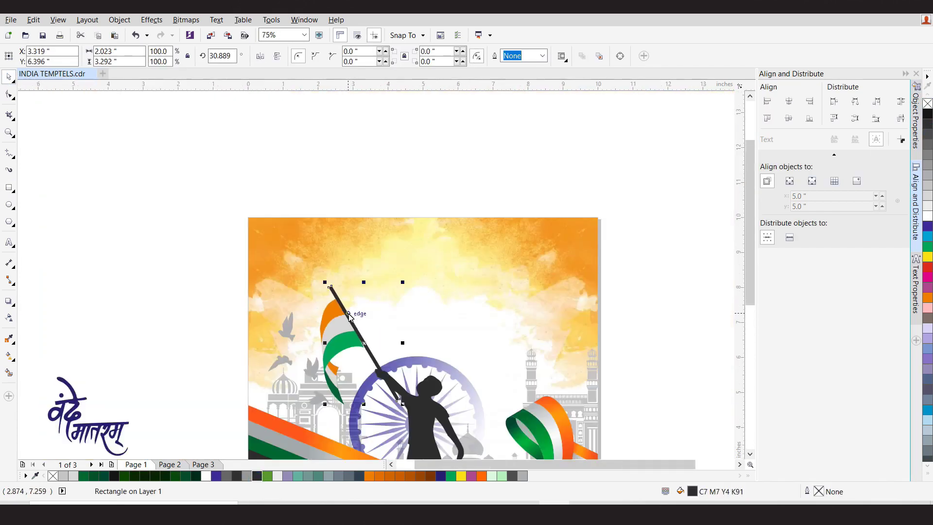
Step: Fine-tune the flagpole's rotation to about 28.07° so it follows the slanted edge of the flag
scroll(336, 297, up, 1)
click(335, 297)
double_click(319, 267)
double_click(334, 296)
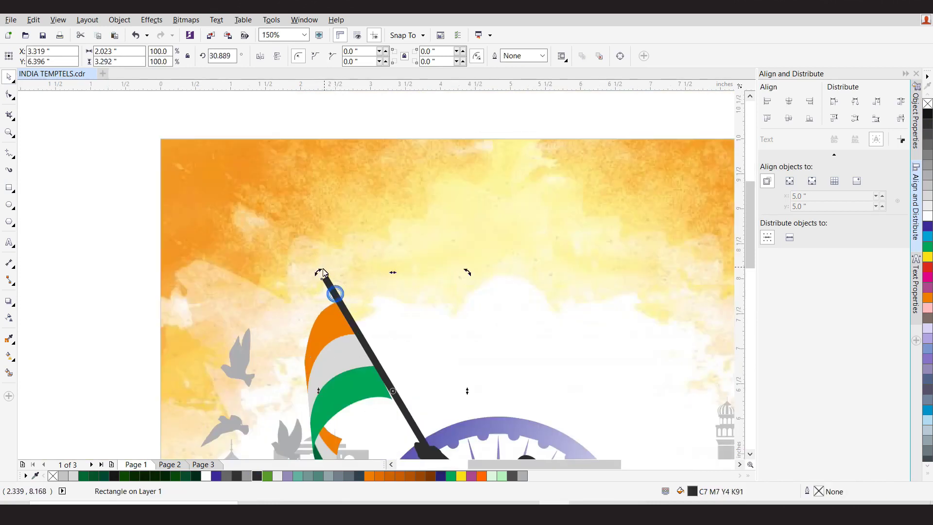
drag(320, 273, 326, 266)
scroll(327, 273, down, 1)
scroll(329, 326, up, 1)
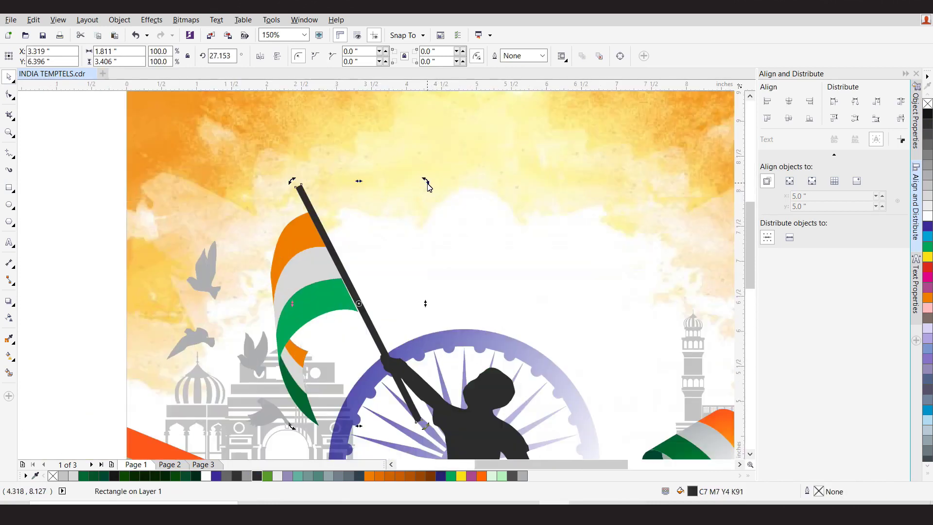
drag(427, 185, 427, 180)
scroll(424, 195, down, 1)
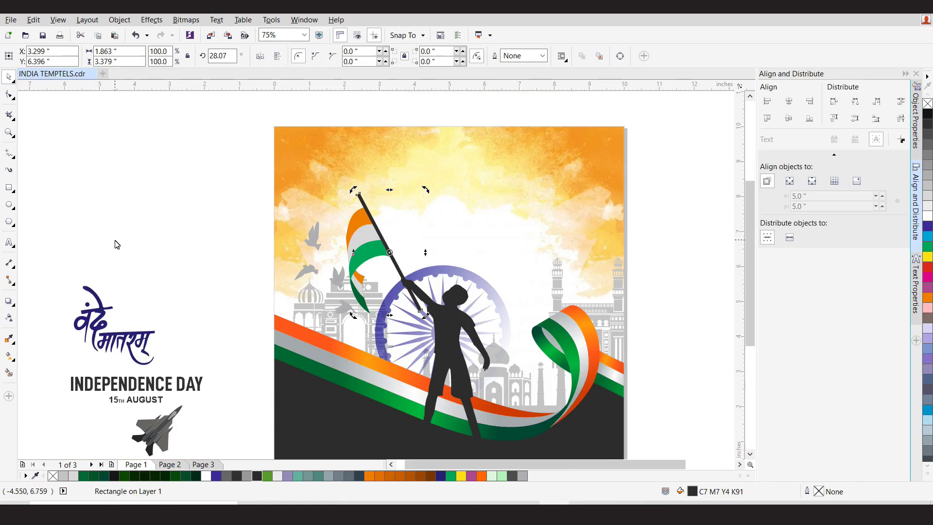
Step: Move the flag against the pole, then convert the pole to curves and shorten its upper end to just above the flag
click(359, 246)
drag(356, 243, 380, 226)
click(360, 197)
scroll(359, 195, up, 2)
key(ctrl+q)
click(9, 94)
drag(360, 187, 380, 225)
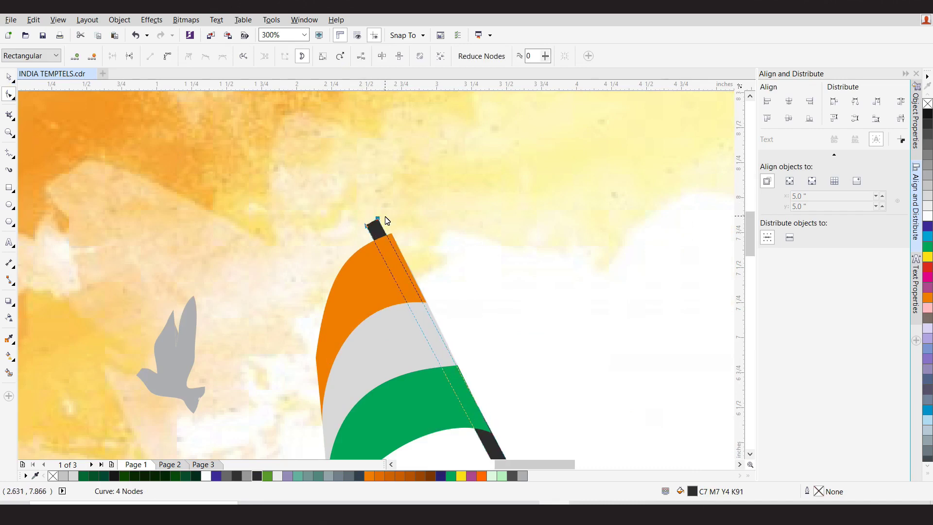
scroll(387, 221, down, 1)
click(9, 77)
click(177, 282)
scroll(254, 250, down, 2)
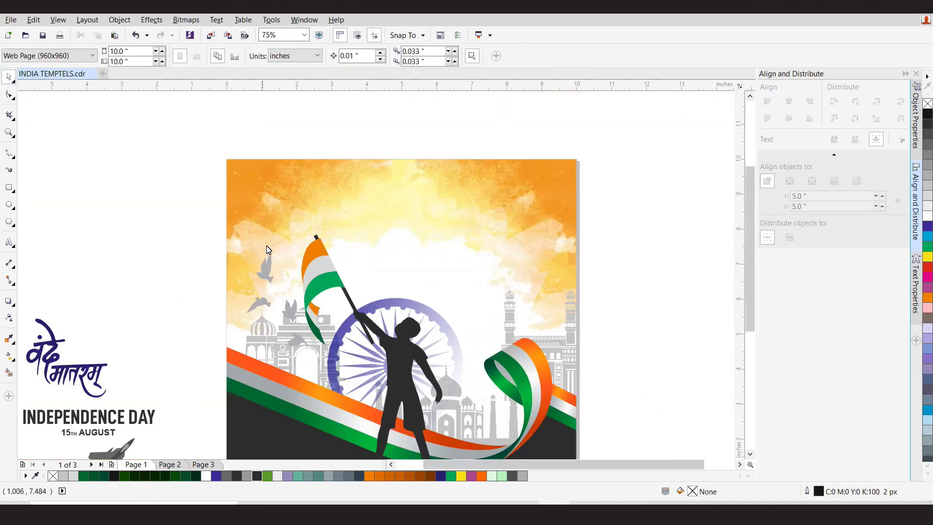
Step: Move the INDEPENDENCE DAY and 15TH AUGUST texts together onto the upper middle of the poster, above the boy
scroll(160, 331, up, 1)
click(194, 336)
shift+click(198, 346)
drag(198, 347, 516, 152)
scroll(485, 211, down, 1)
scroll(468, 200, up, 2)
scroll(226, 253, down, 1)
click(305, 125)
Step: Enlarge the INDEPENDENCE DAY headline to about 59.8 pt in Blue and widen its letter spacing
click(340, 222)
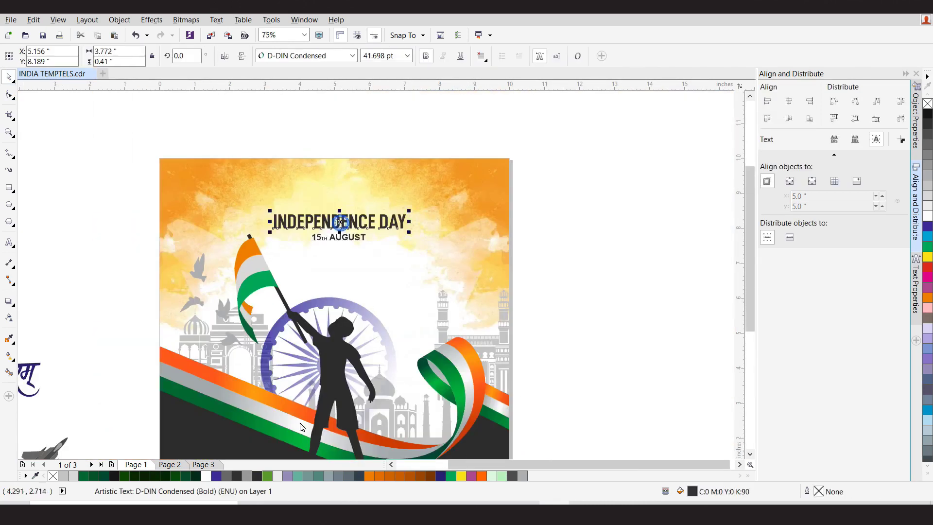
drag(410, 212, 441, 201)
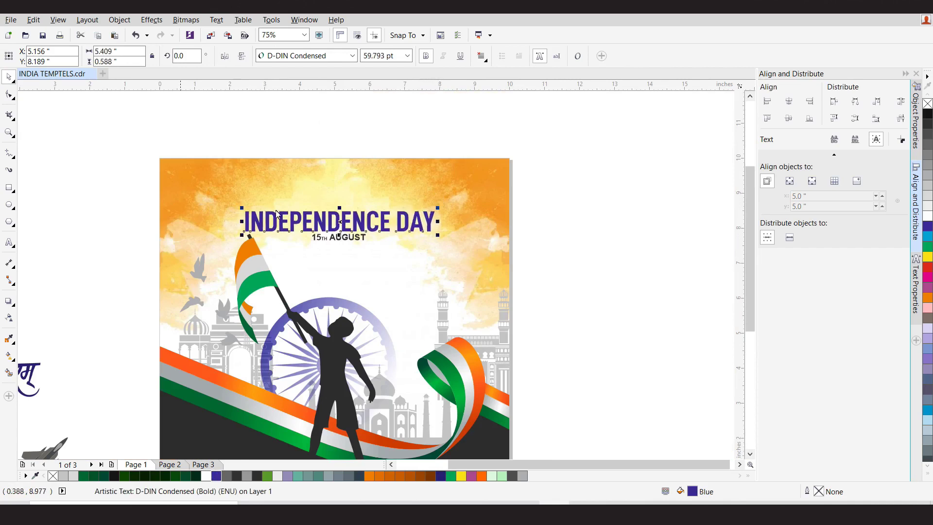
key(F10)
drag(440, 238, 443, 194)
key(space)
Step: Enlarge the 15TH AUGUST text to about 2.15 by 0.26 inches
click(343, 243)
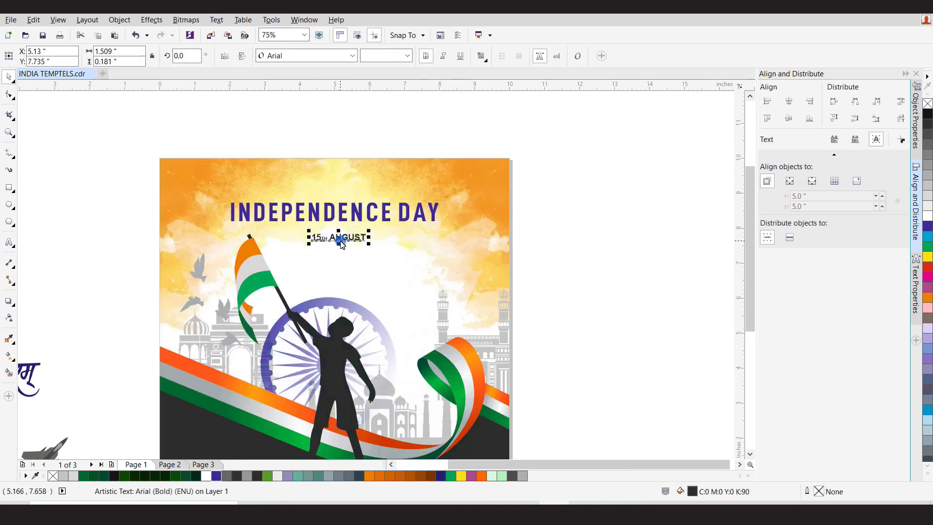
scroll(343, 242, up, 2)
drag(394, 225, 417, 226)
Step: Add a Green banner about 3.04 by 0.51 inches without outline behind 15TH AUGUST and make the date text white
click(9, 187)
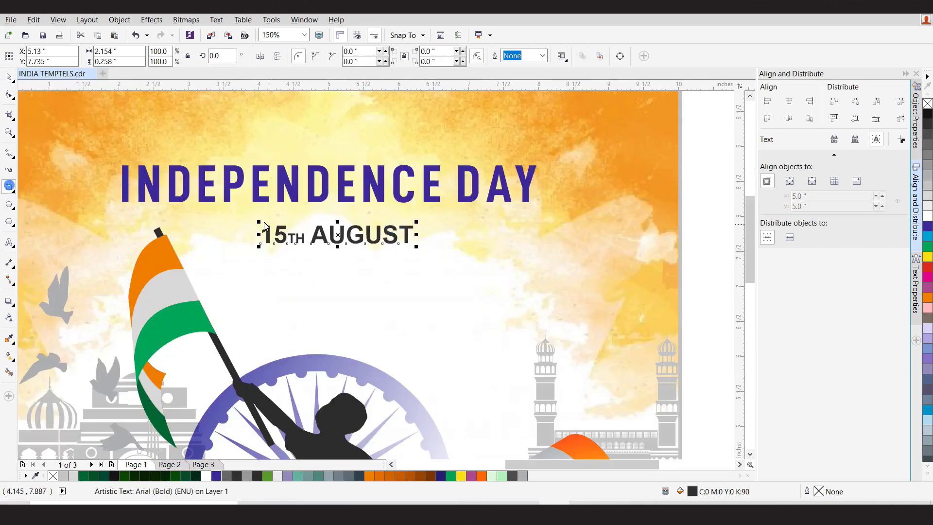
mouse_move(238, 217)
mouse_down()
mouse_move(438, 259)
mouse_move(451, 252)
mouse_up()
click(452, 476)
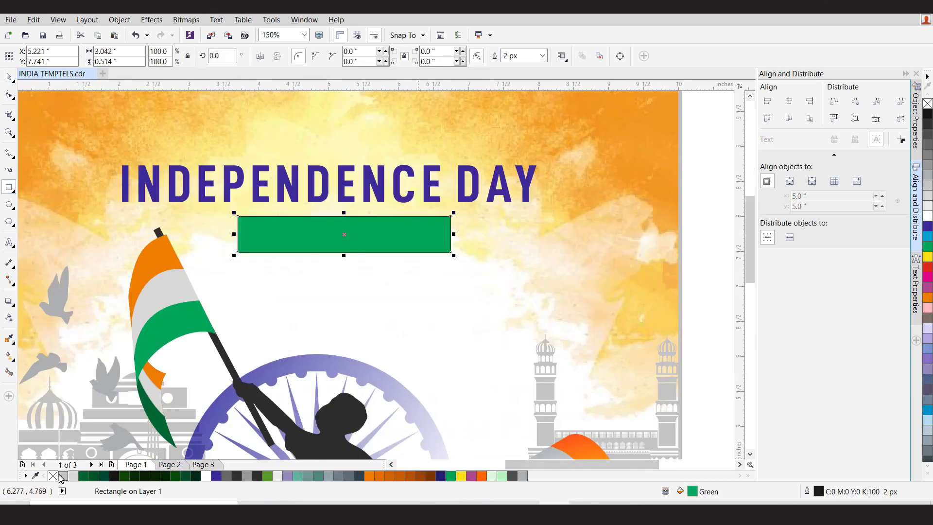
click(9, 76)
scroll(340, 284, down, 2)
drag(427, 151, 293, 283)
click(601, 263)
scroll(325, 256, up, 2)
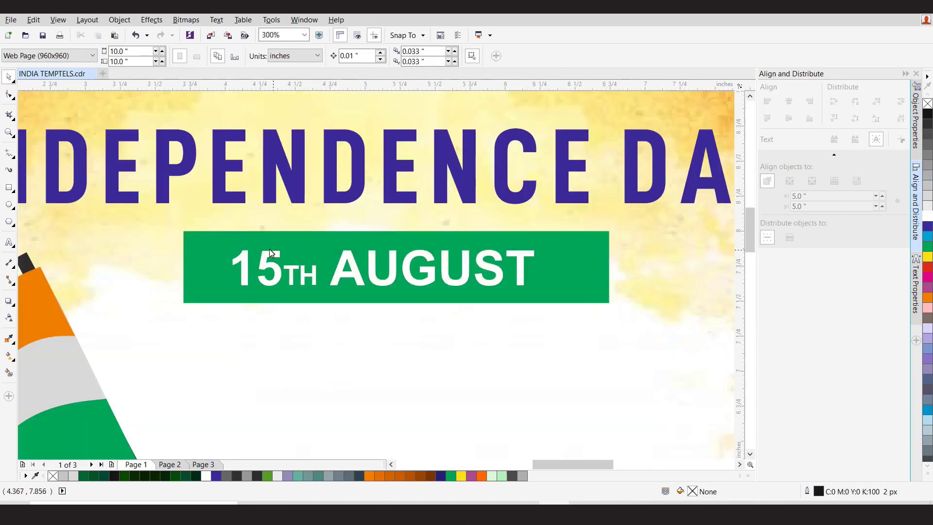
Step: Reduce the green banner's height to about 0.43 inches and nudge it slightly left around the date
click(263, 244)
drag(397, 226, 399, 238)
key(Left)
key(Left)
key(Left)
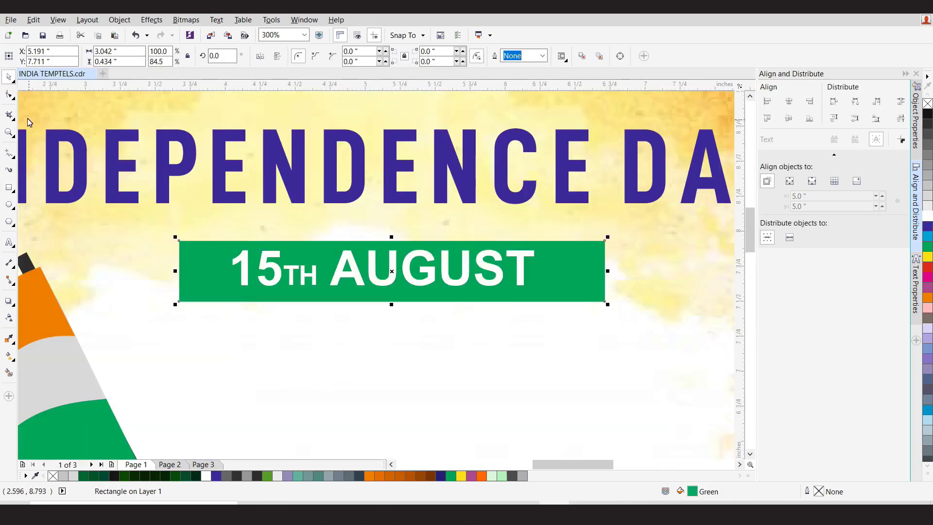
Step: Convert the green banner to curves, add a node midway on its left edge and pull it inward as a ribbon notch
click(8, 96)
key(ctrl+q)
click(179, 272)
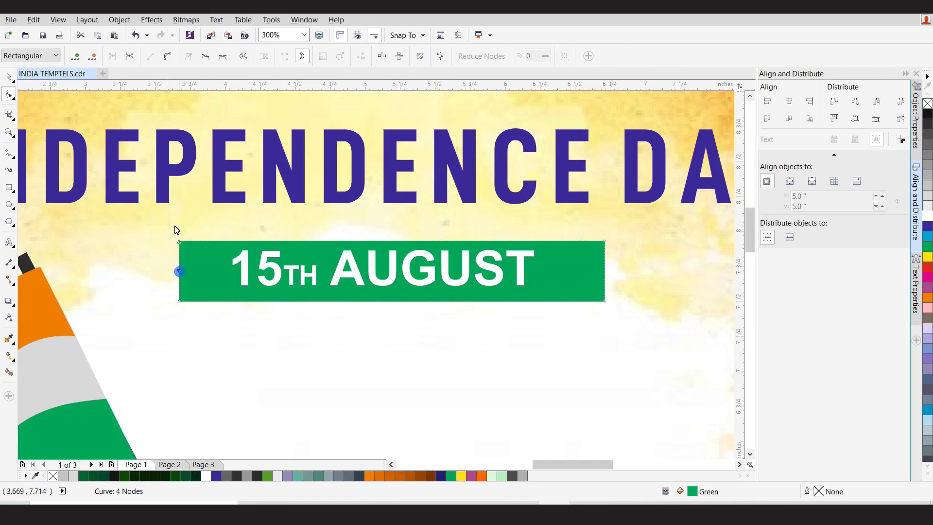
click(73, 57)
drag(180, 271, 203, 282)
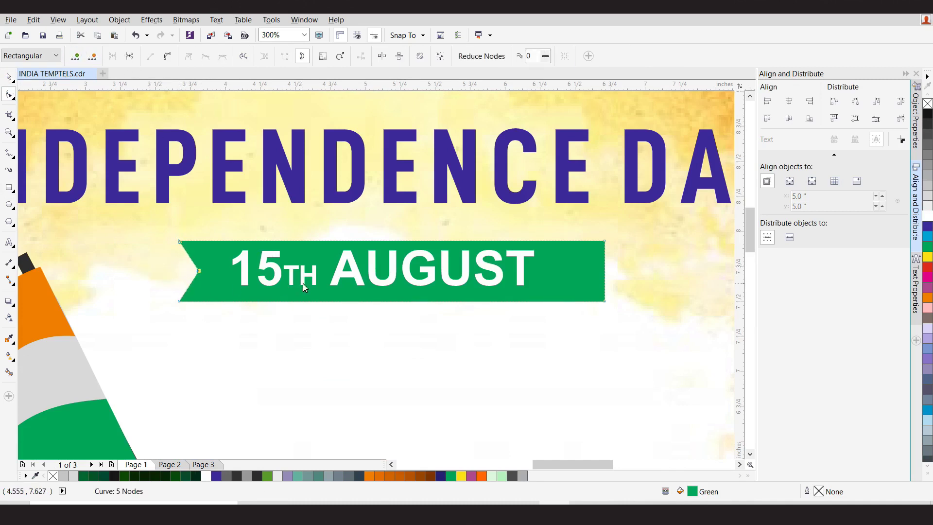
Step: Add a node midway on the banner's right edge and shift it inward to form a matching ribbon notch
click(606, 273)
click(76, 57)
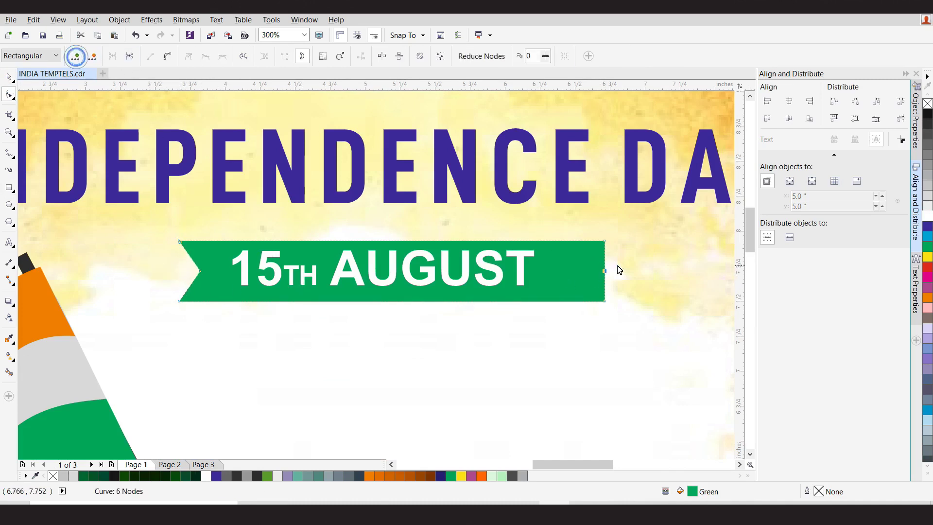
key(Left)
key(Left)
key(Left)
key(Left)
key(Left)
click(9, 77)
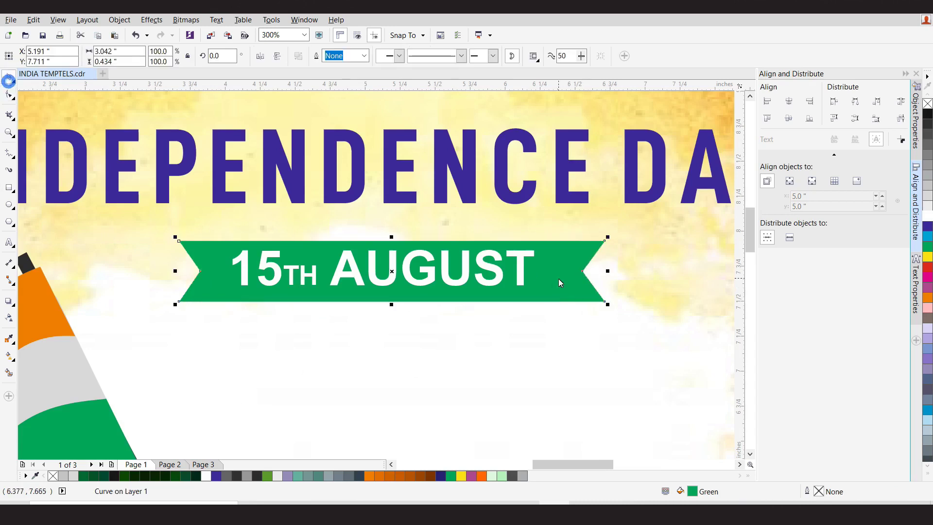
Step: Nudge the banner up slightly and shift its right-end nodes left to shorten it to about 2.94 inches
click(566, 285)
key(Up)
key(Up)
key(Down)
click(9, 94)
drag(635, 214, 517, 317)
key(Left)
key(Left)
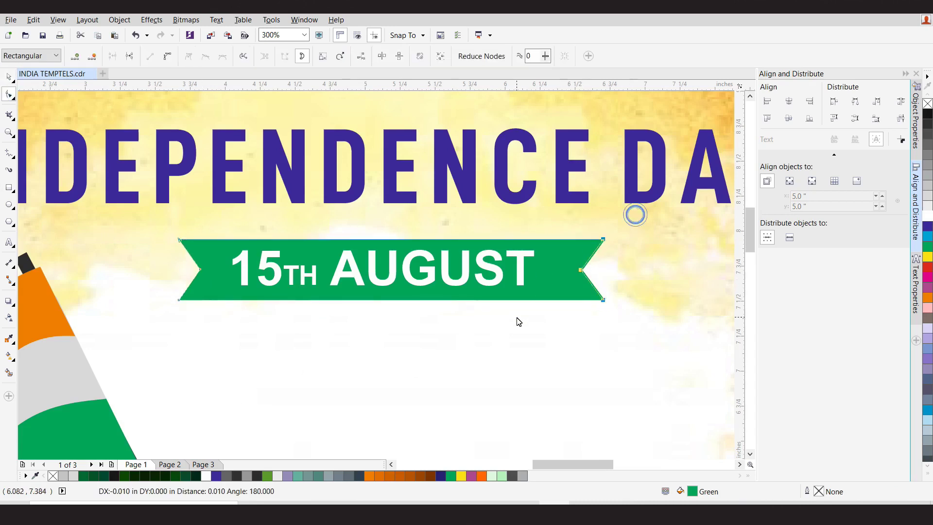
click(9, 77)
Step: Align the headline, date text and green banner on a common vertical centre line
scroll(354, 262, up, 2)
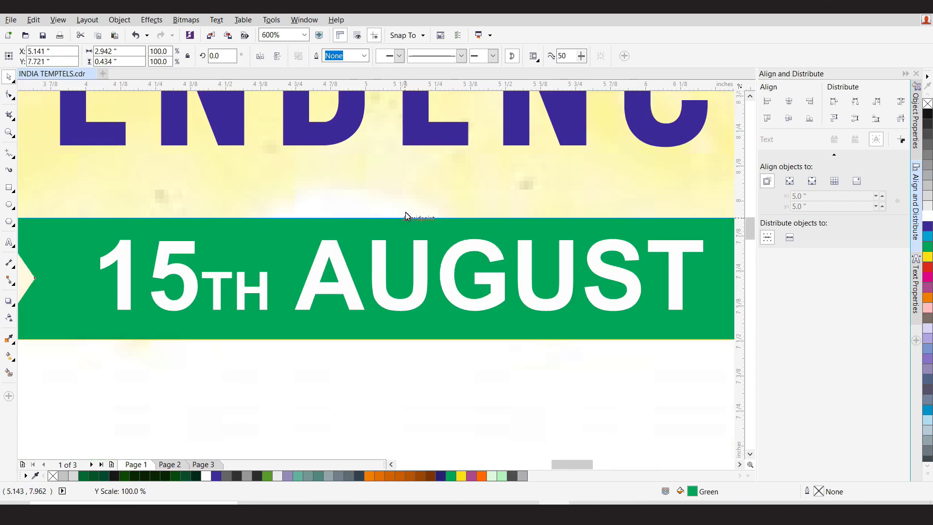
click(424, 273)
scroll(383, 302, down, 6)
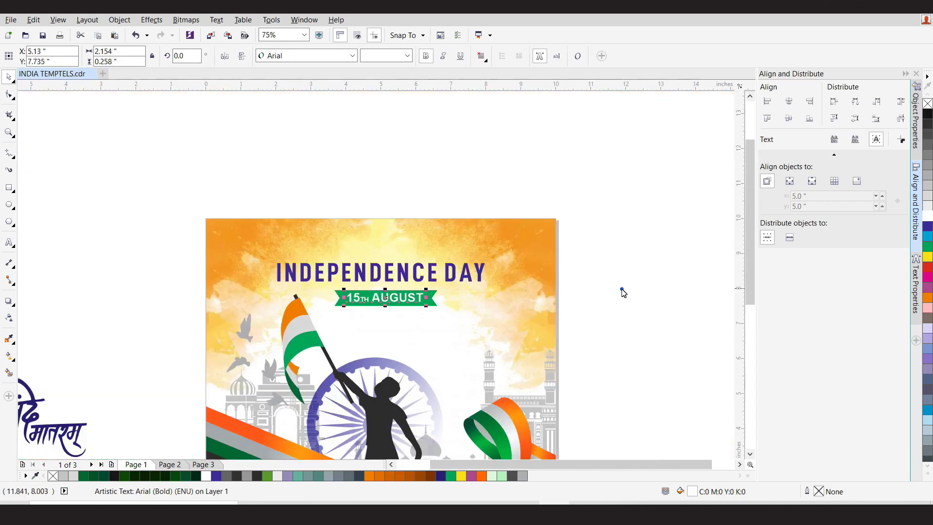
click(475, 273)
click(586, 270)
drag(632, 228, 260, 323)
click(790, 100)
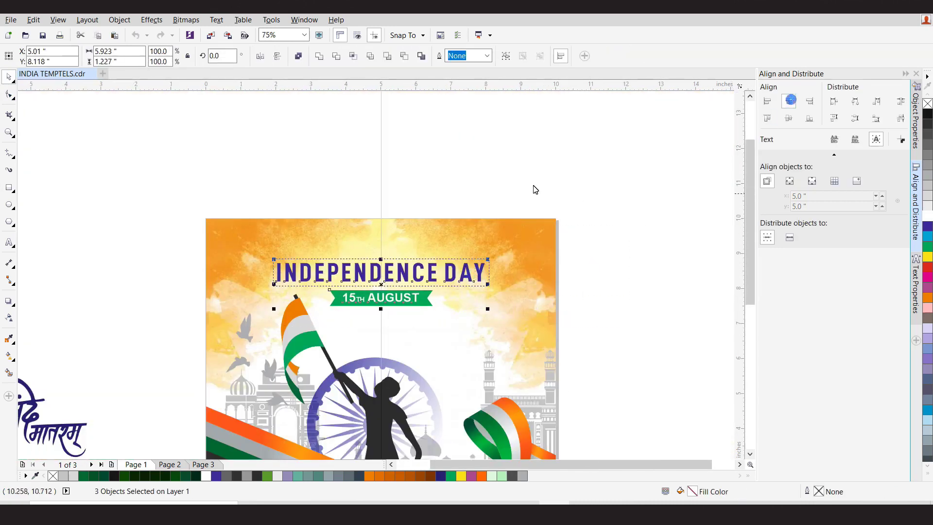
click(455, 168)
drag(562, 197, 257, 319)
click(789, 101)
click(671, 186)
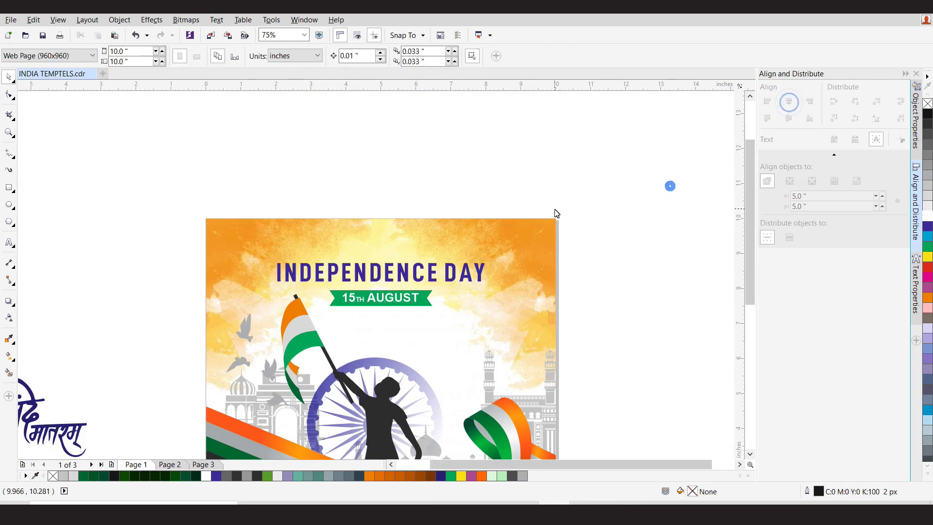
Step: Draw a thin bar about 2.01 by 0.06 inches above the headline, filled Orange (#FF6600) with no outline
scroll(325, 265, up, 2)
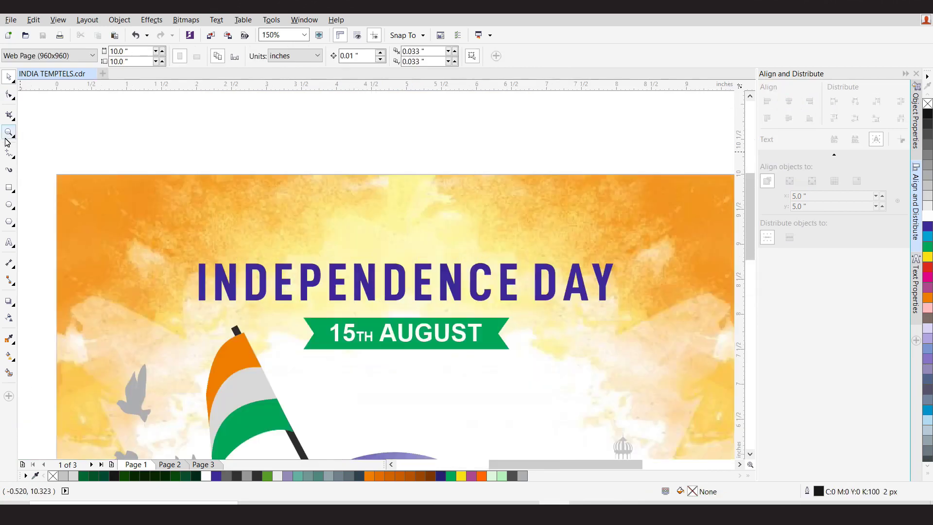
key(F6)
drag(164, 213, 309, 216)
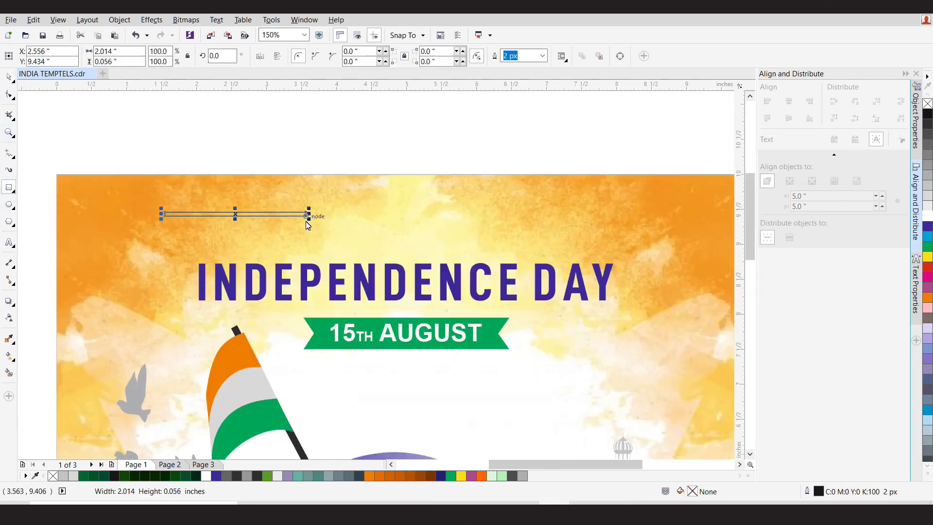
click(481, 476)
right_click(53, 475)
Step: Duplicate the orange bar, line the copy up just beneath the original, and fill the copy Green
scroll(259, 232, up, 2)
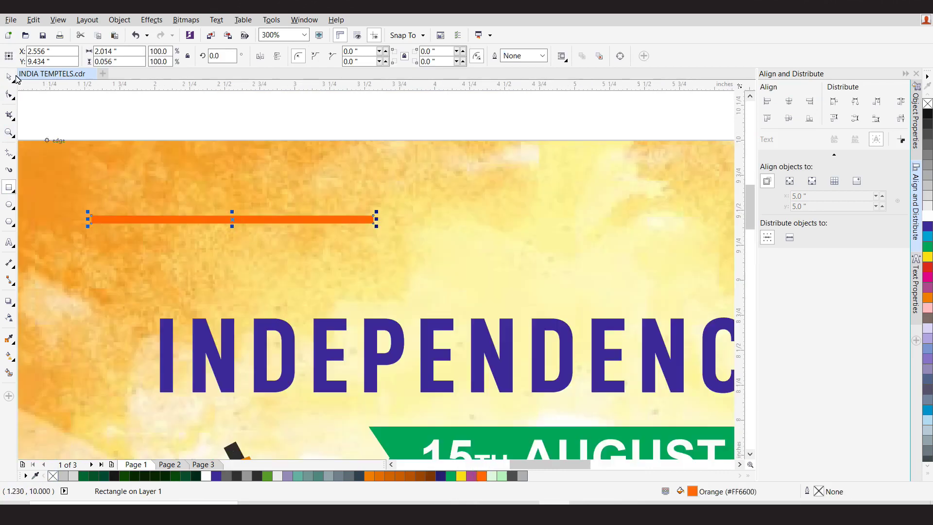
key(ctrl+d)
key(Down)
key(Down)
key(Down)
key(Down)
key(Down)
key(Down)
key(Down)
key(Down)
key(Down)
key(Down)
key(Down)
key(Down)
key(Down)
key(Down)
key(Up)
key(Left)
key(Left)
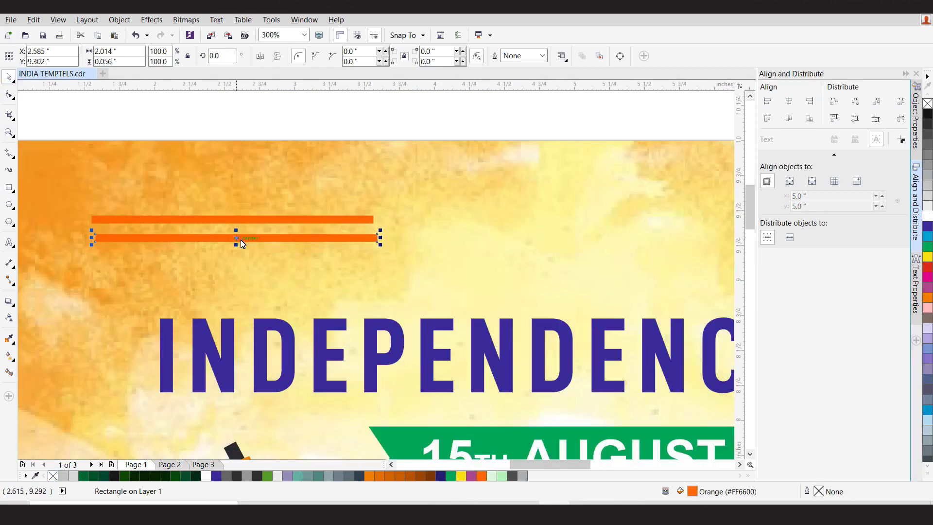
key(Left)
key(Left)
key(Up)
click(441, 476)
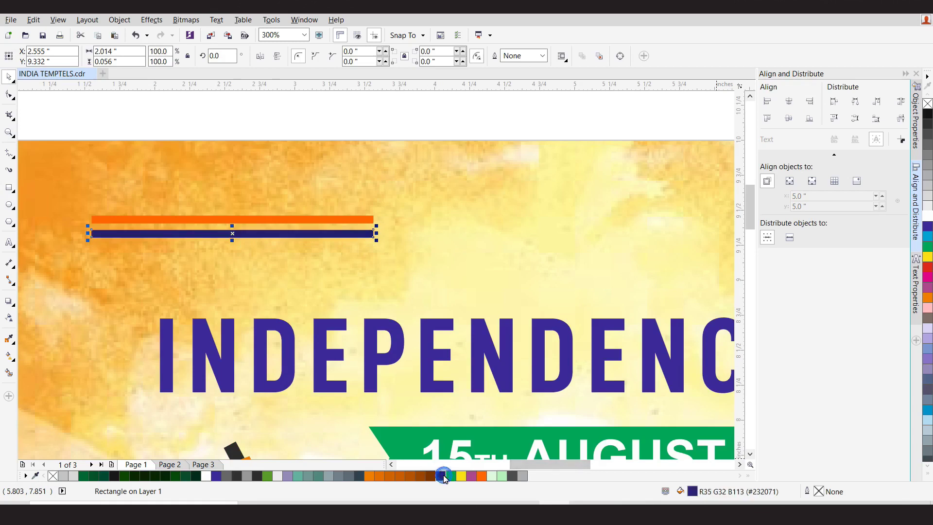
click(451, 477)
Step: Group the orange and green bars and position them above the start of the headline at about X 3.05, Y 8.92 inches
drag(454, 125, 78, 268)
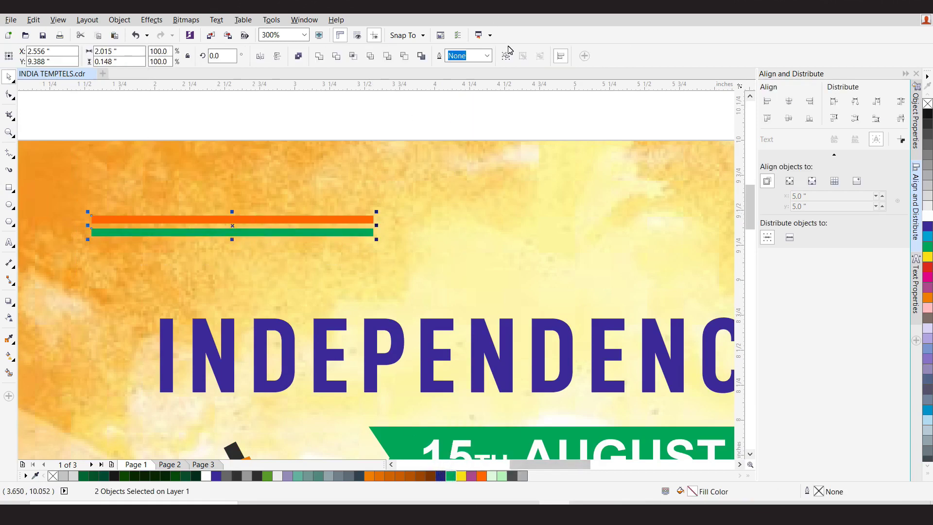
key(ctrl+g)
drag(321, 226, 390, 290)
scroll(392, 289, down, 2)
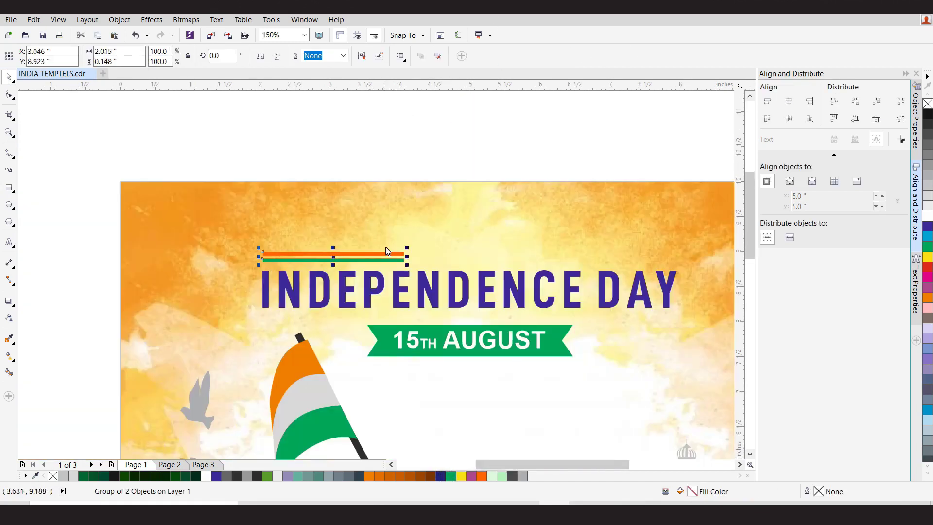
Step: Shorten the orange and green bars above the headline and place about 1.49-inch-wide copies on both sides of the date banner
drag(409, 256, 673, 344)
key(ctrl+d)
key(Delete)
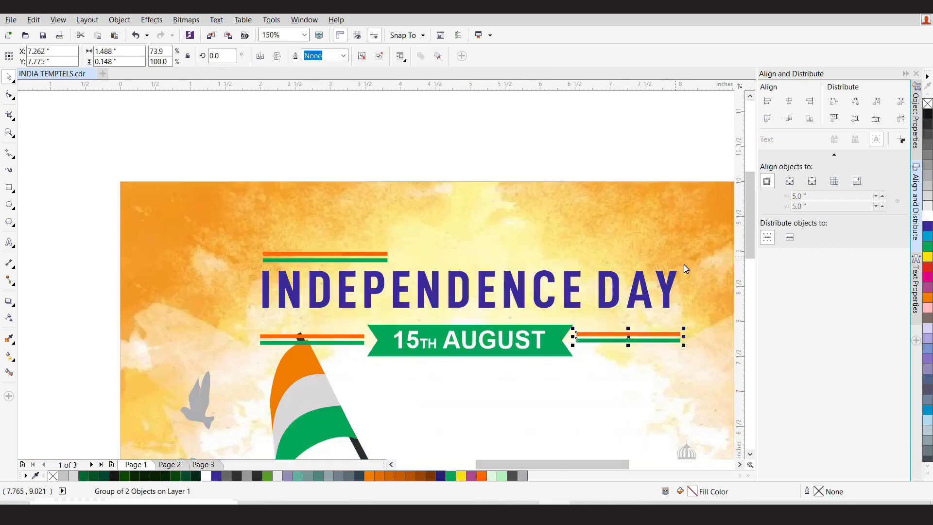
Step: Shrink the green date banner slightly to leave a small gap before the side bars
click(567, 338)
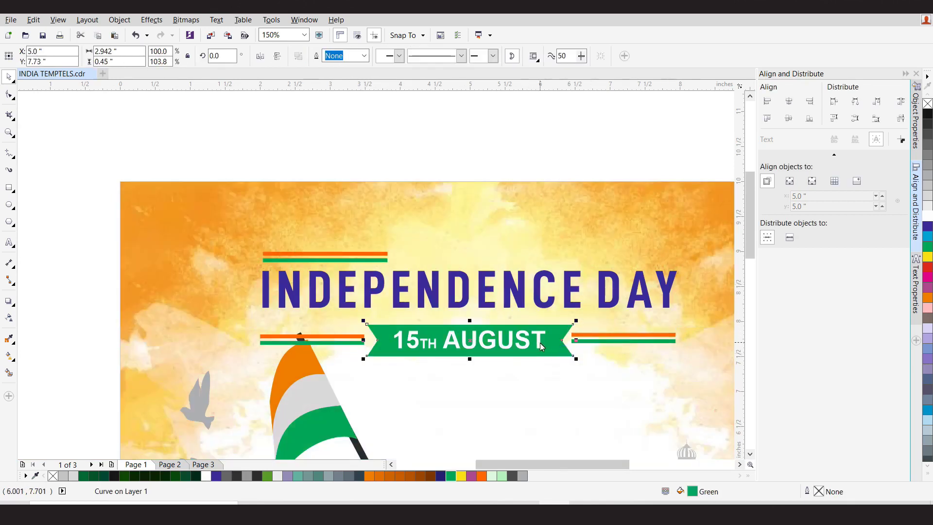
drag(578, 323, 570, 325)
click(483, 120)
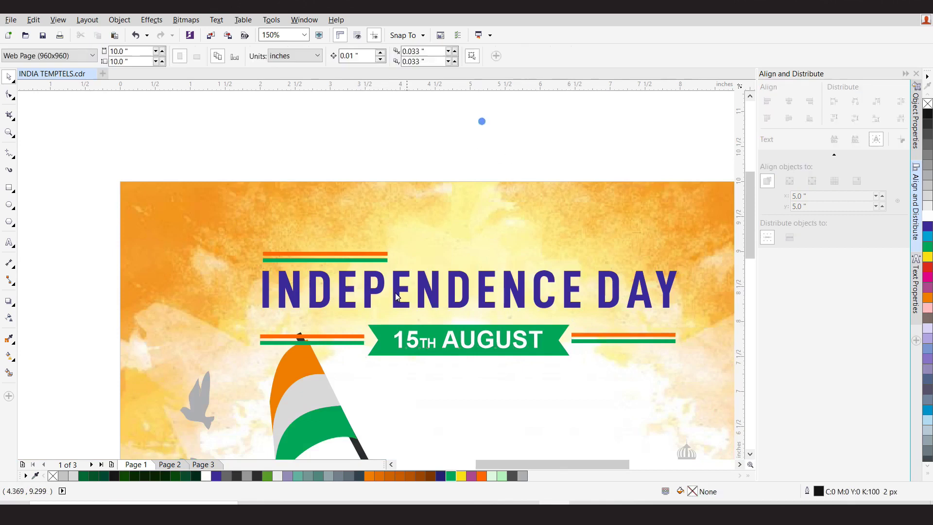
Step: Bring the flag and its pole in front of the side bars and group them with the boy
click(300, 335)
shift+click(364, 457)
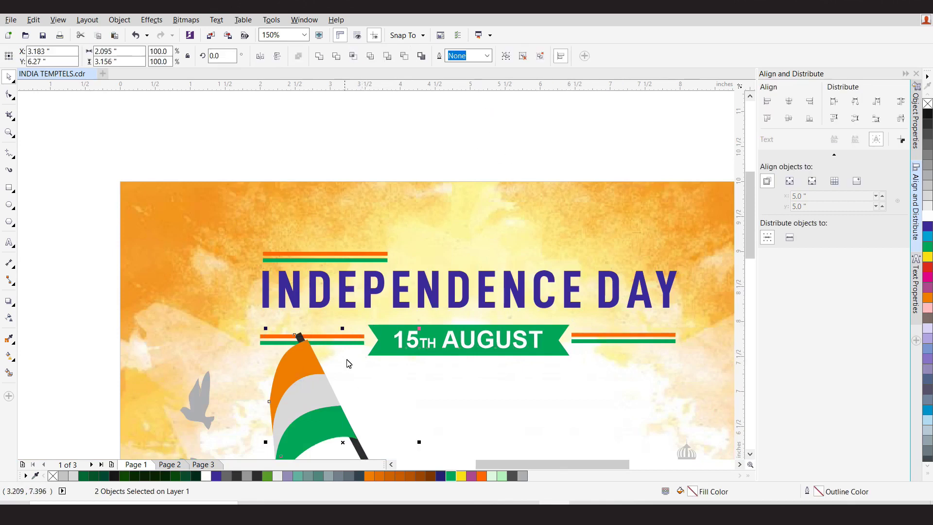
scroll(349, 364, down, 3)
scroll(408, 363, up, 1)
click(506, 56)
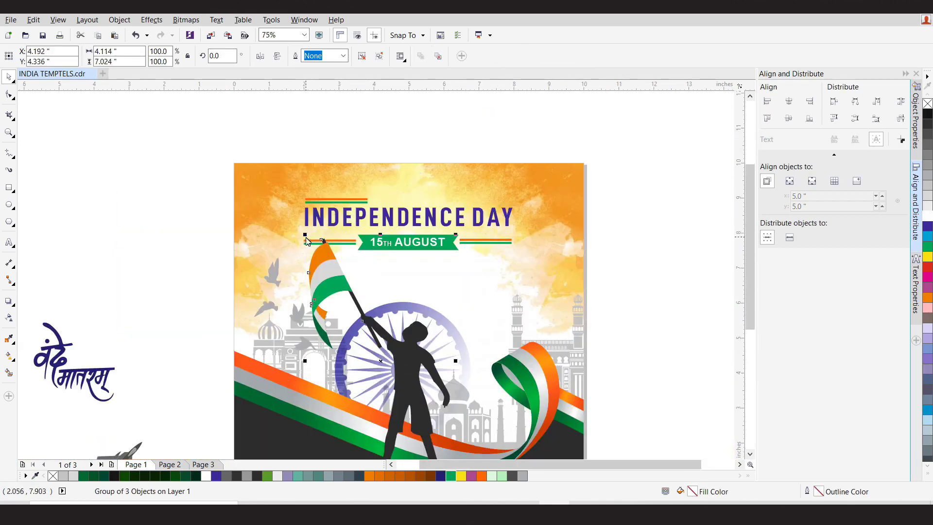
Step: Nudge the INDEPENDENCE DAY headline slightly down towards the date banner
click(433, 130)
click(416, 227)
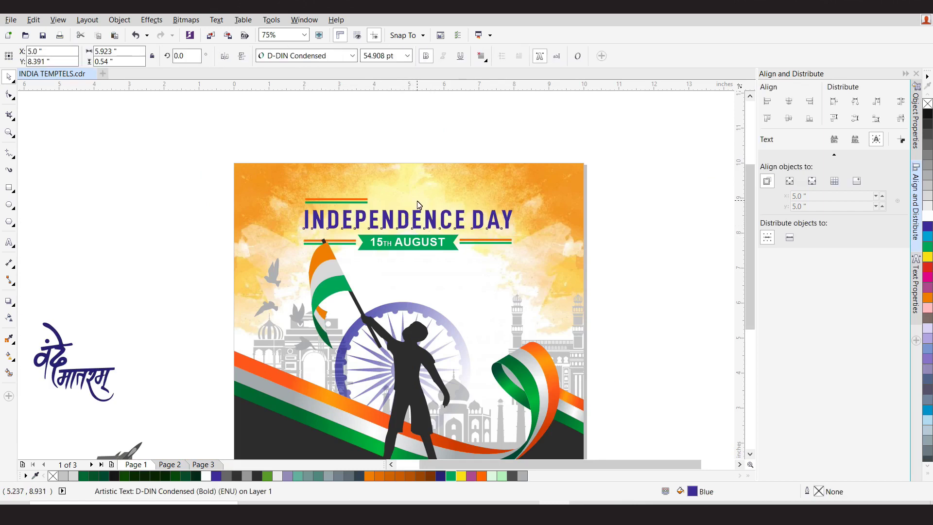
click(422, 139)
Step: Draw a rectangle about 2.61 by 0.54 inches in the empty area above the poster and convert it to curves
scroll(423, 139, up, 1)
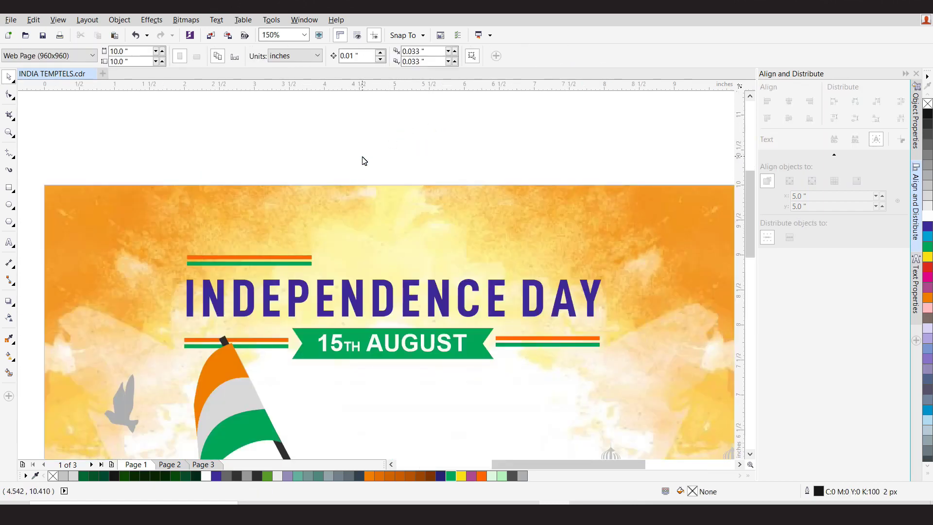
click(9, 189)
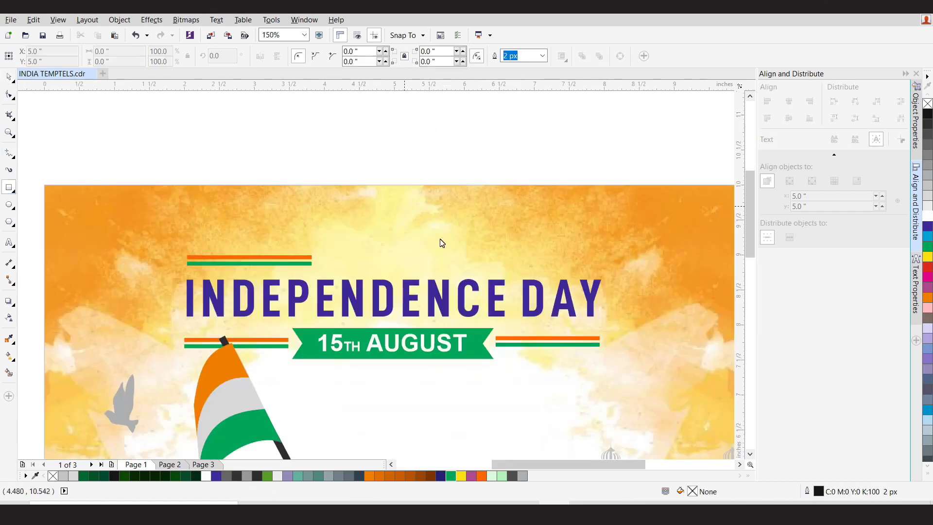
drag(751, 250, 751, 230)
mouse_move(258, 136)
mouse_down()
mouse_move(344, 168)
mouse_move(441, 174)
mouse_up()
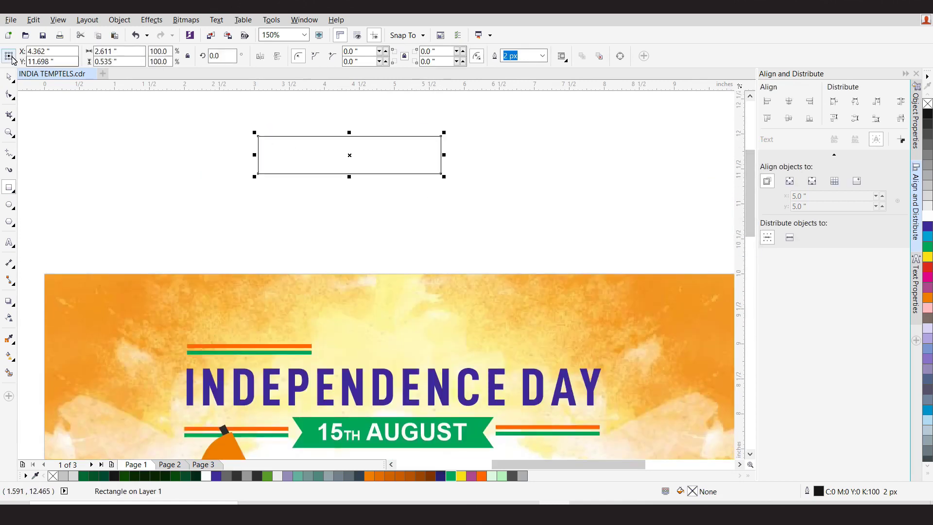
click(9, 94)
key(ctrl+q)
Step: Convert the rectangle's upper and lower edges to curves and bend both upward into an arched ribbon
click(338, 136)
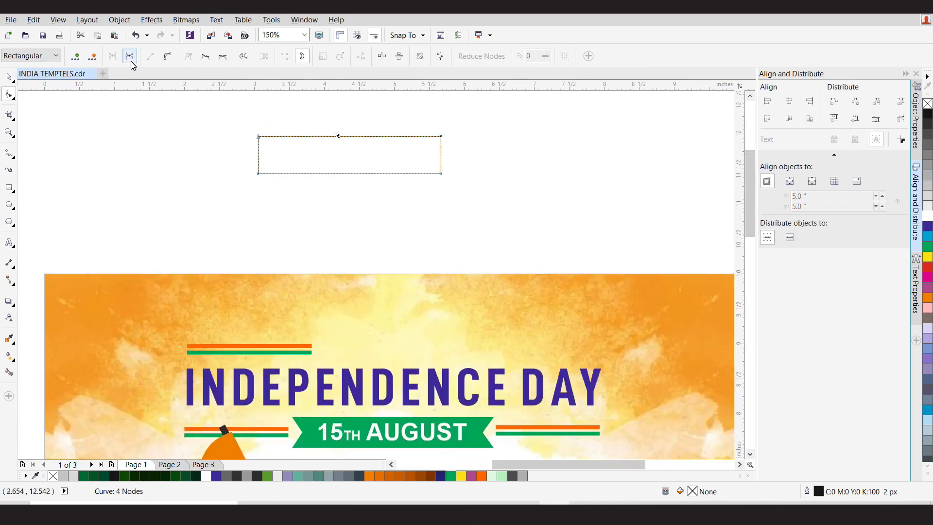
click(176, 59)
drag(342, 138, 344, 121)
click(343, 173)
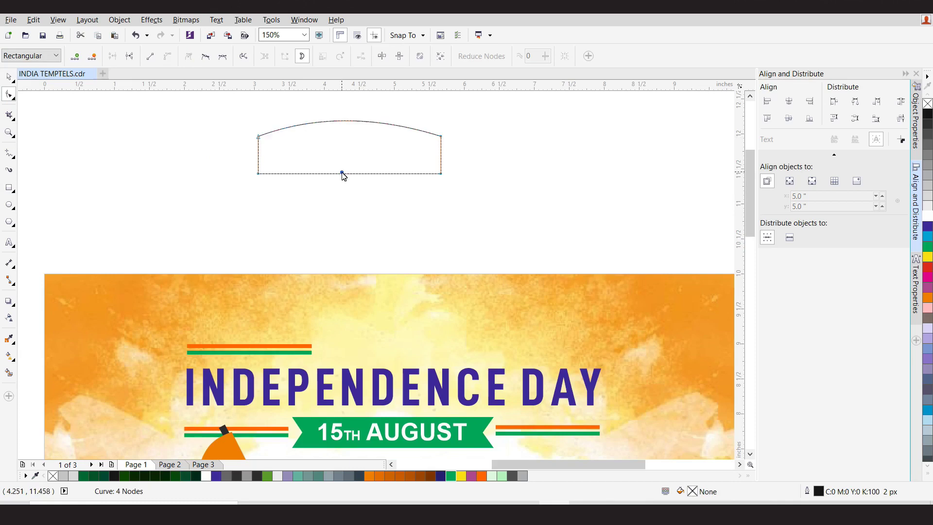
click(167, 55)
drag(344, 173, 345, 159)
click(347, 122)
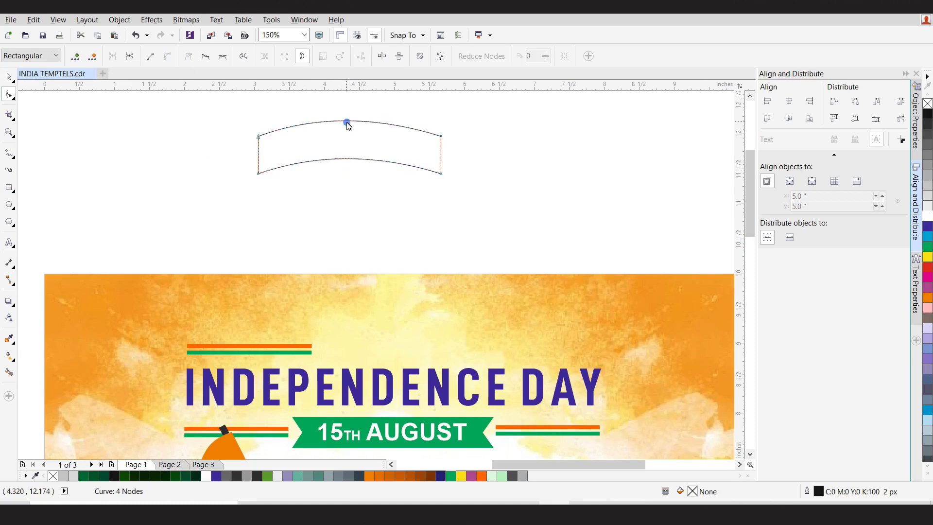
drag(346, 121, 346, 122)
Step: Taper the arched ribbon by nudging the corner nodes at both ends inward, the lower corners further than the upper ones
drag(227, 209, 281, 162)
key(Right)
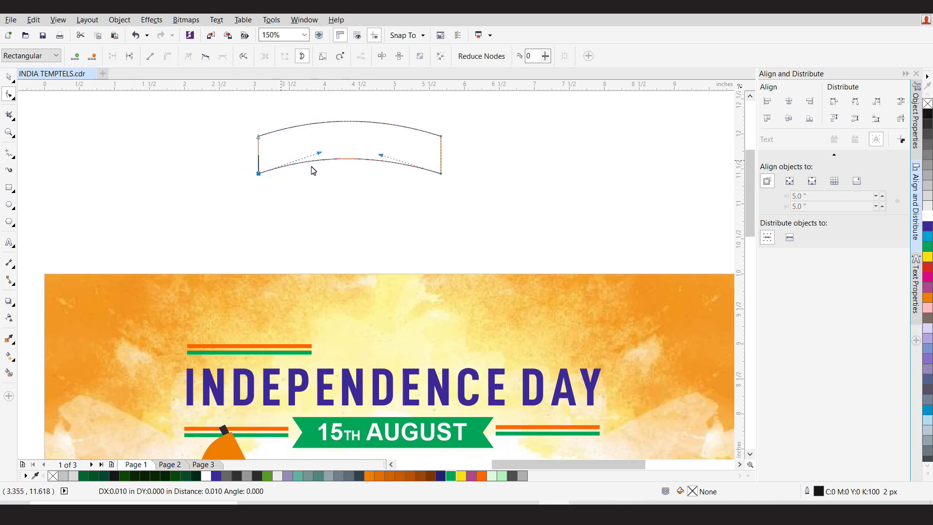
drag(463, 202, 425, 159)
key(Left)
key(Left)
key(Left)
key(Left)
key(Left)
key(Left)
key(Left)
drag(504, 225, 394, 106)
key(Left)
key(Left)
key(Left)
key(Left)
key(Left)
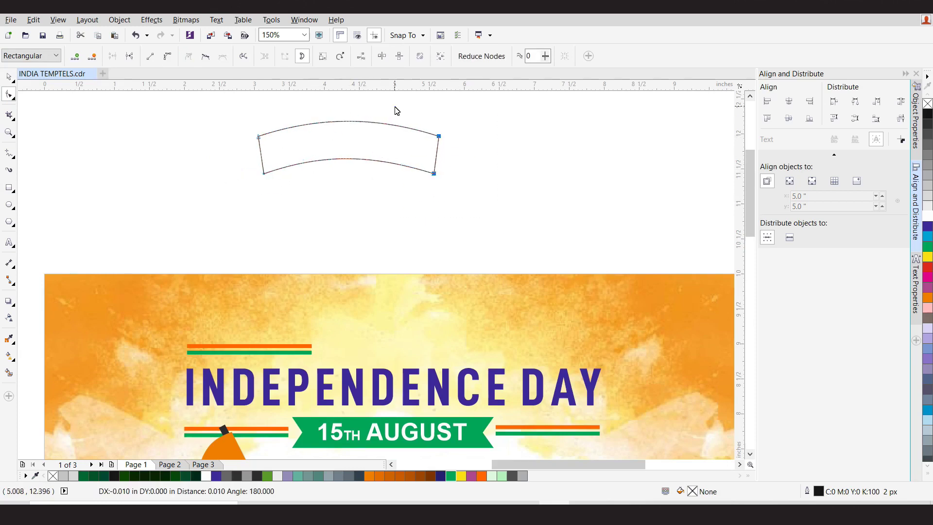
drag(222, 106, 301, 194)
key(Right)
key(Right)
key(Right)
key(Right)
key(Right)
drag(491, 212, 408, 114)
key(Left)
key(Left)
key(Left)
key(Left)
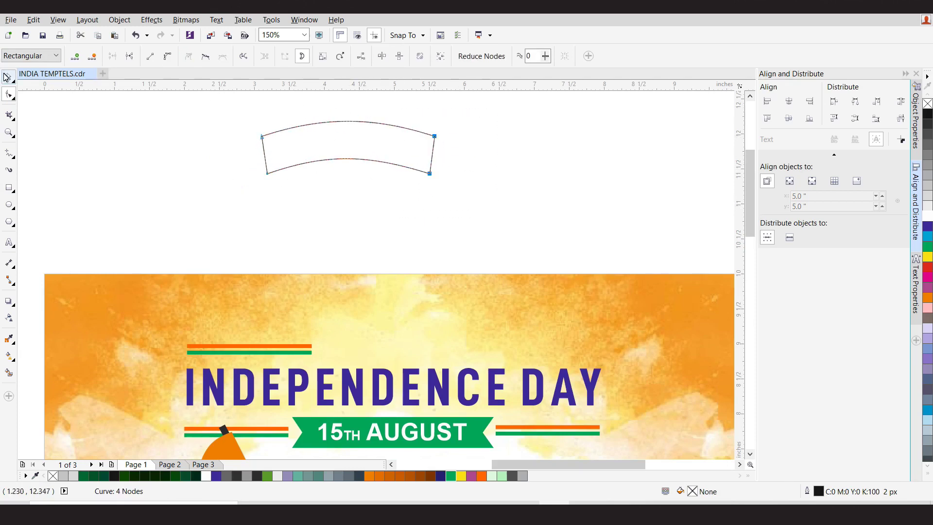
Step: Fill the arched ribbon with Orange and remove its outline
click(9, 77)
click(371, 477)
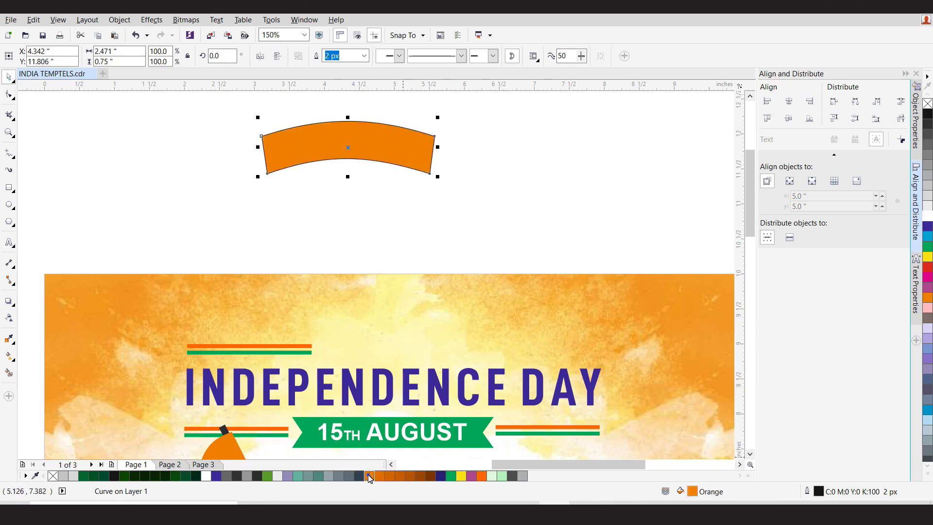
right_click(53, 476)
Step: Draw a triangular fold about 0.32 by 0.33 inches at the ribbon's lower-left corner, filled C9 M69 Y100 K41 without outline
scroll(282, 160, up, 2)
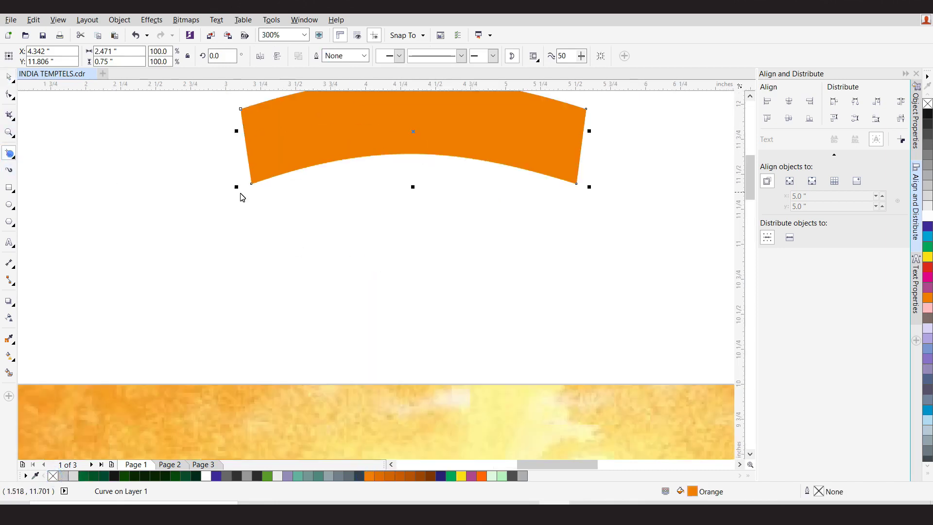
key(F5)
click(253, 184)
click(297, 193)
click(283, 147)
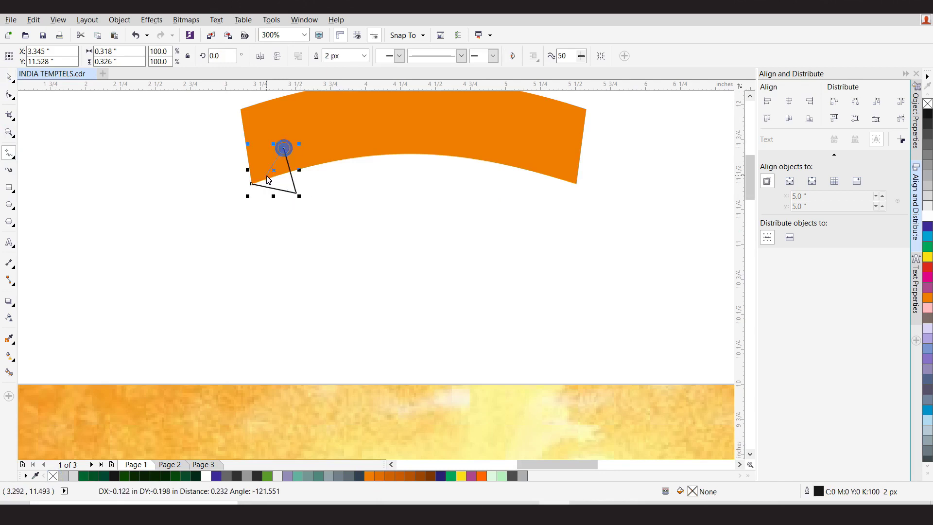
click(252, 184)
click(421, 478)
right_click(53, 476)
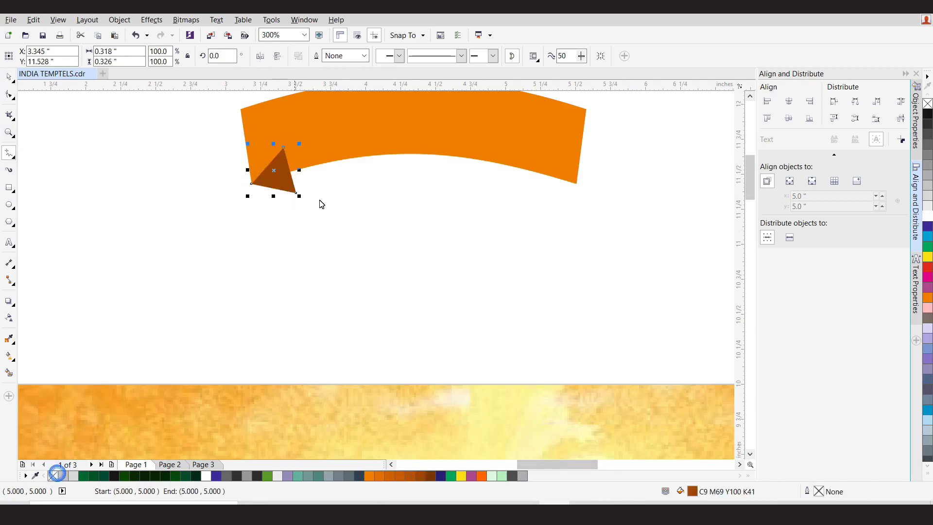
Step: With the fold behind the ribbon, draw a closed notched ribbon tail about 0.69 by 0.66 inches extending outward from it
click(294, 195)
click(232, 228)
click(243, 199)
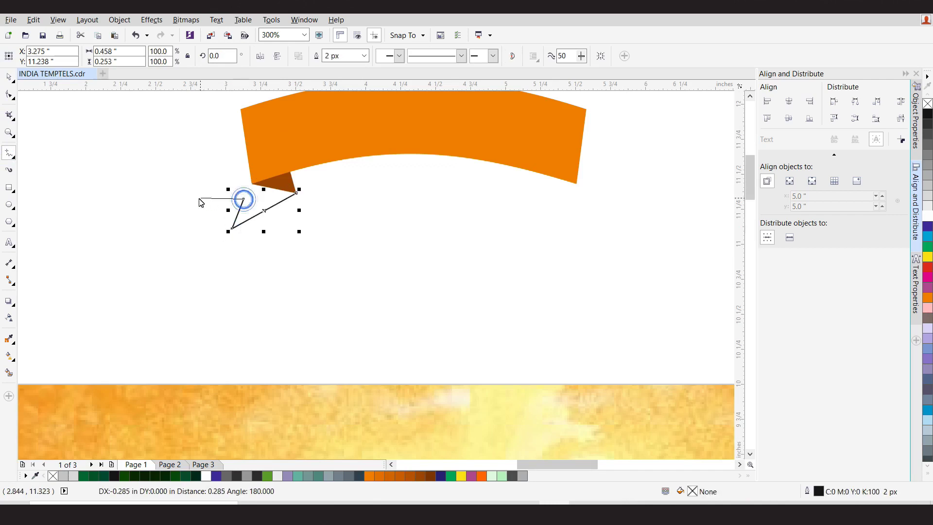
click(199, 198)
click(274, 138)
click(296, 195)
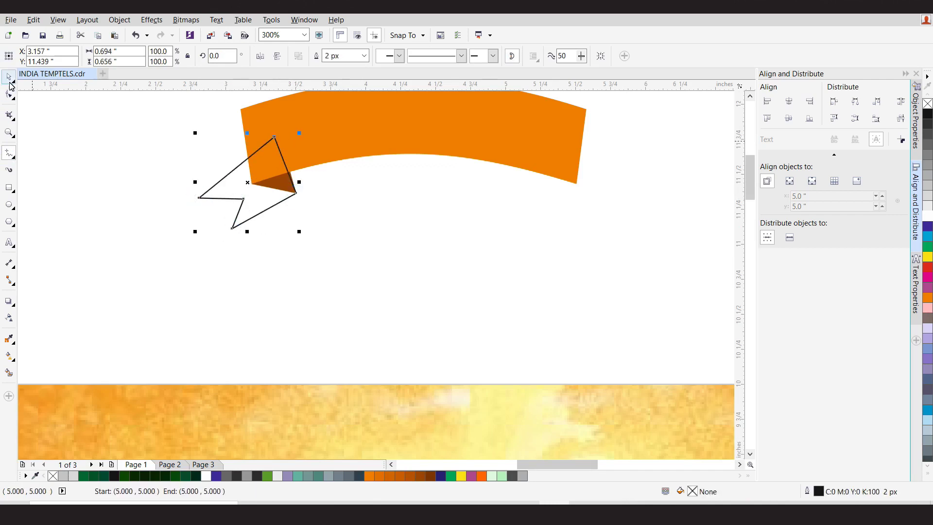
Step: Reshape the ribbon tail by moving its tips and notch outward and curving its two long edges
click(9, 95)
drag(200, 197, 194, 187)
drag(234, 229, 221, 234)
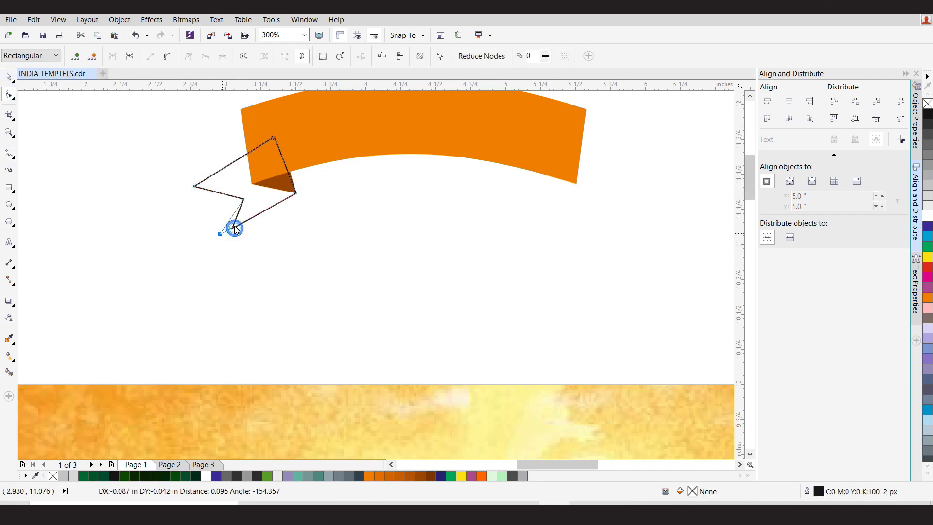
drag(242, 198, 231, 154)
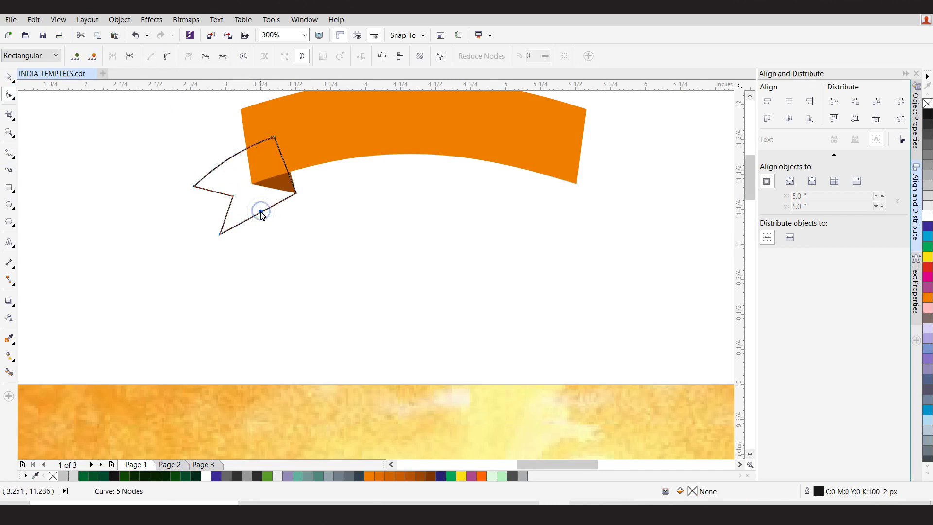
click(169, 56)
drag(260, 215, 254, 207)
key(space)
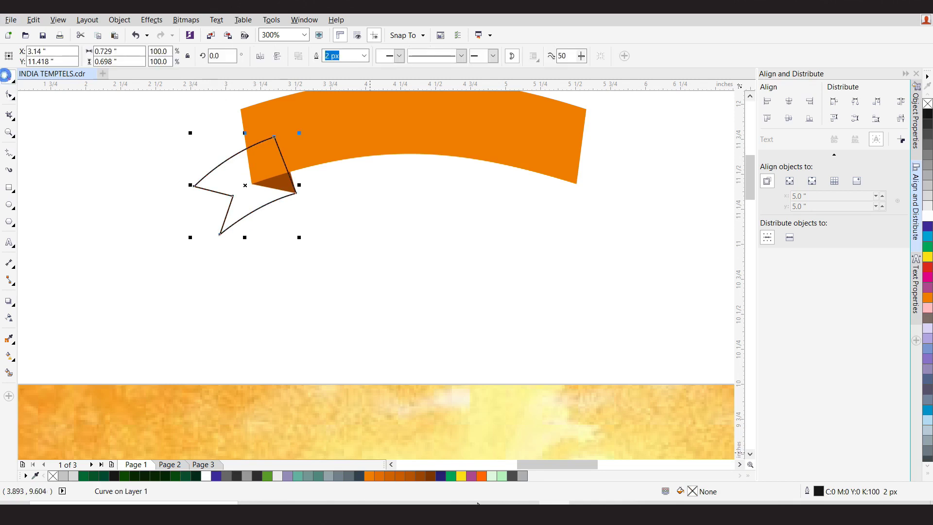
Step: Fill the ribbon tail with C3 M65 Y100 K16, send it behind the other ribbon pieces and remove its outline
click(400, 476)
click(390, 476)
key(shift+Page_Down)
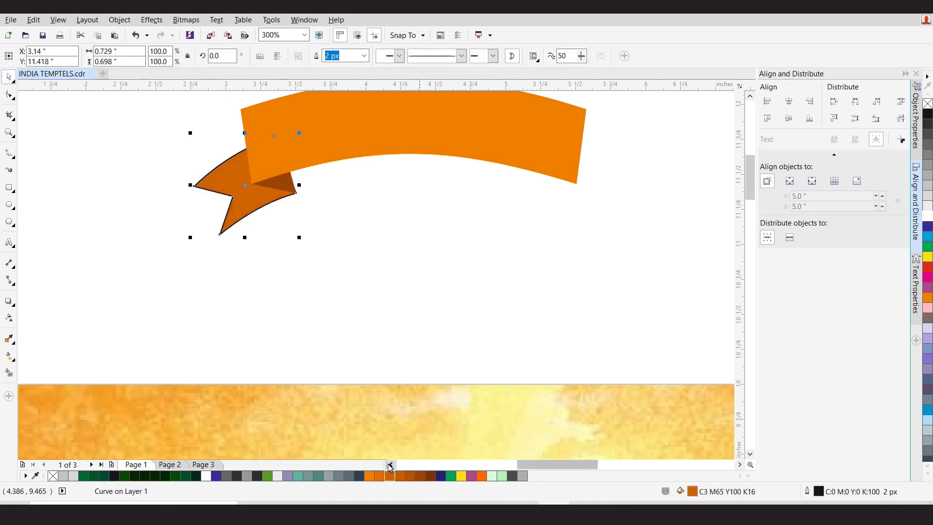
right_click(51, 475)
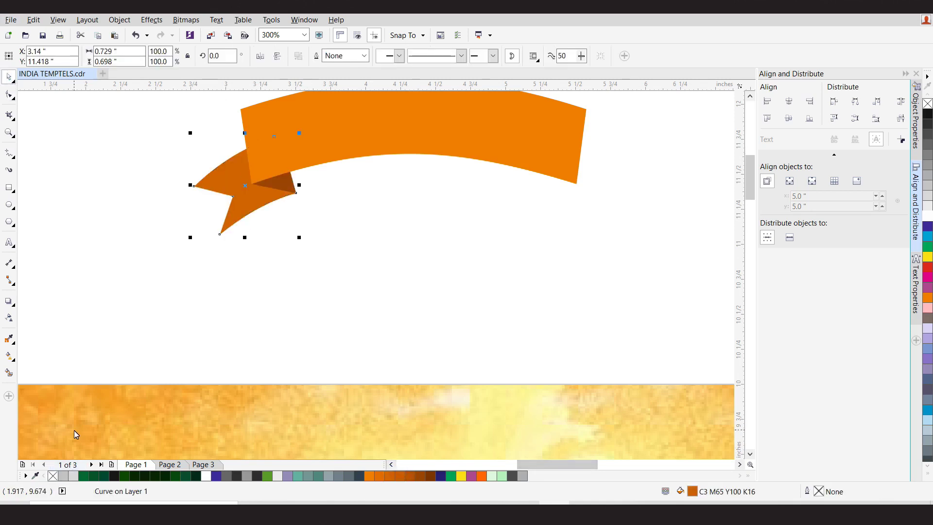
Step: Group the ribbon tail with its dark triangular fold
click(300, 320)
scroll(271, 232, down, 1)
drag(306, 247, 191, 160)
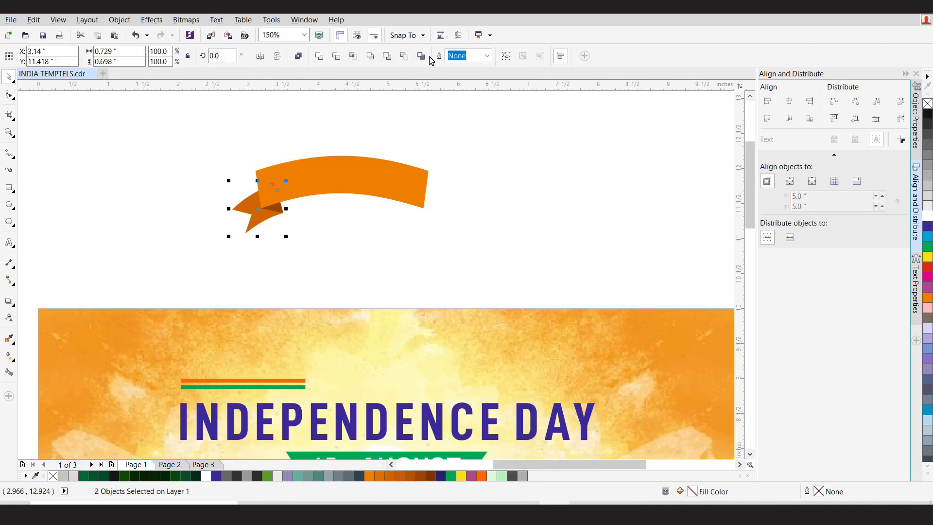
click(505, 56)
Step: Place a horizontally mirrored copy of the tail group at the ribbon's right end, matching its fold to the lower corner
scroll(219, 214, up, 2)
drag(307, 211, 664, 214)
click(260, 56)
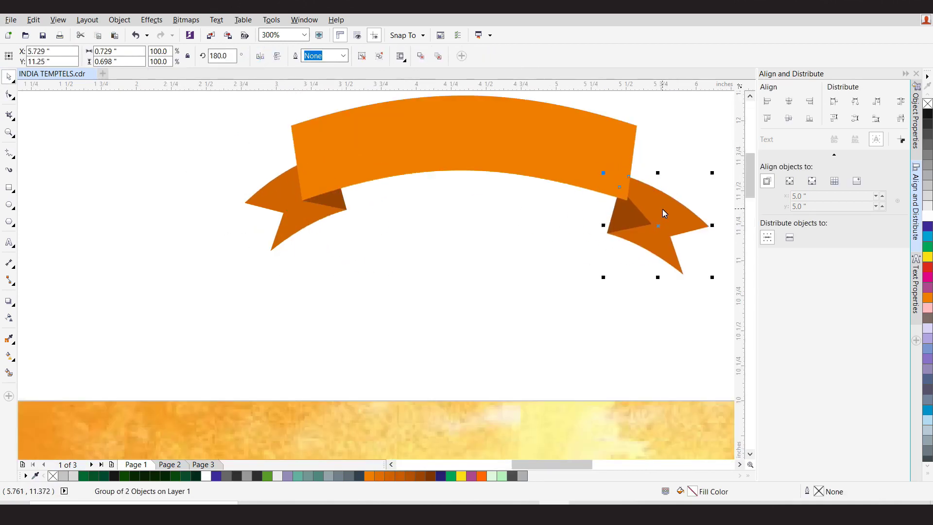
key(Up)
key(Up)
key(Up)
key(Left)
key(Left)
key(Left)
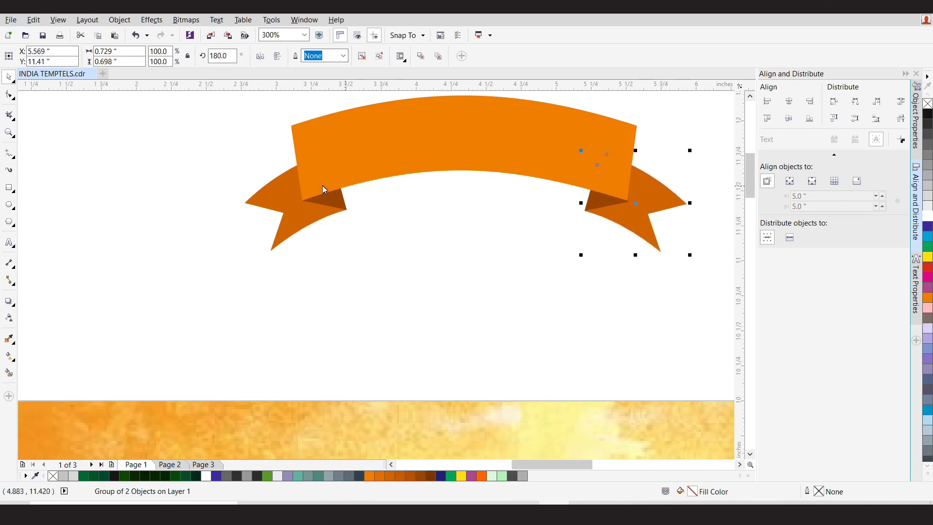
scroll(632, 203, up, 3)
drag(665, 201, 657, 197)
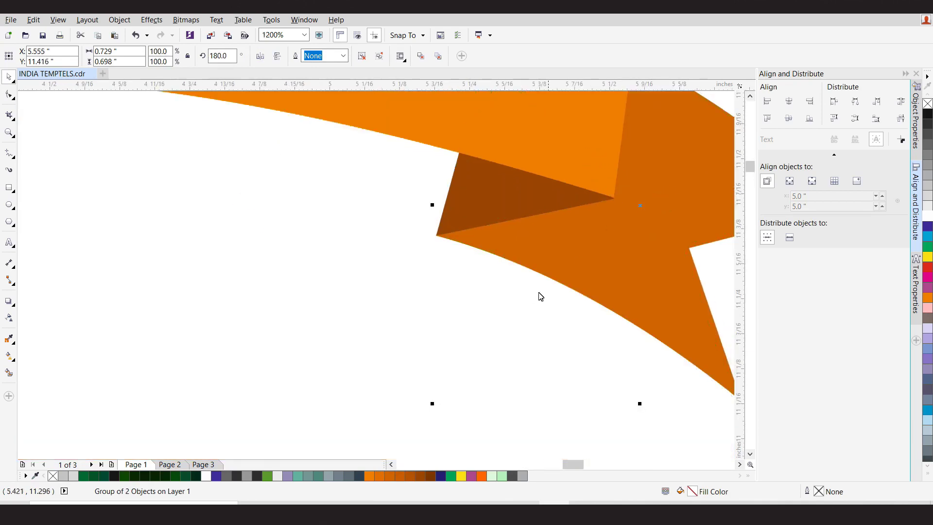
Step: Align the two ribbon tail groups along their bottom edges
scroll(541, 296, down, 2)
scroll(246, 278, up, 2)
scroll(255, 285, down, 2)
shift+click(241, 293)
click(809, 120)
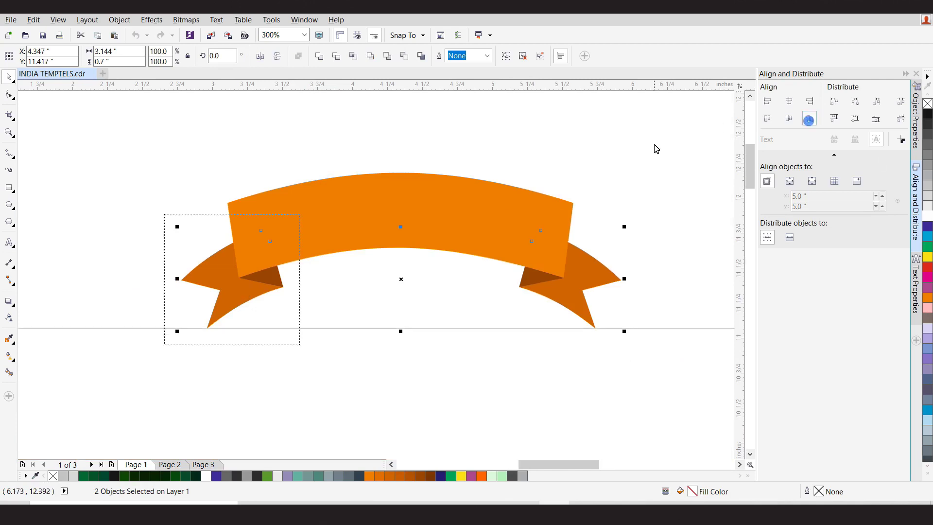
click(656, 149)
Step: Add the text HAPPY in bold 24 pt Arial, place it on the ribbon and widen its letter spacing
scroll(338, 210, down, 2)
scroll(375, 214, up, 2)
click(9, 242)
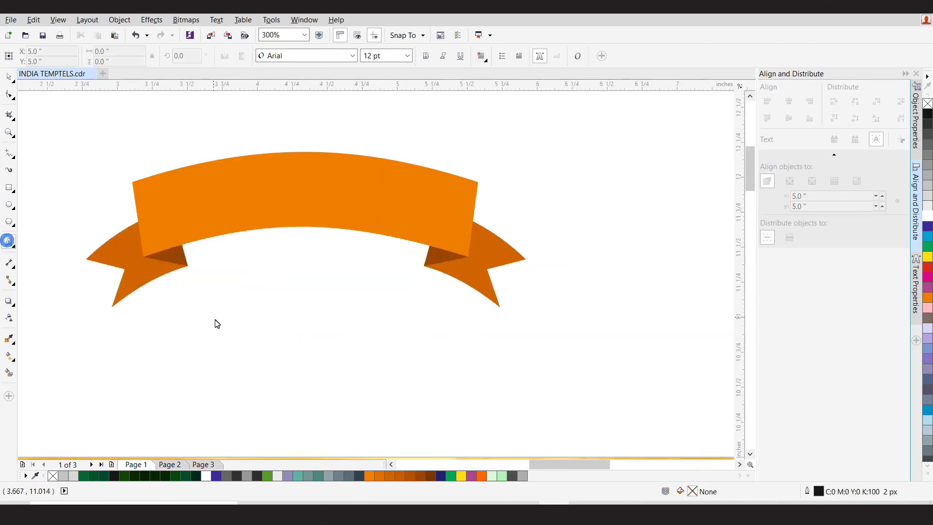
click(265, 334)
text(HAPPY)
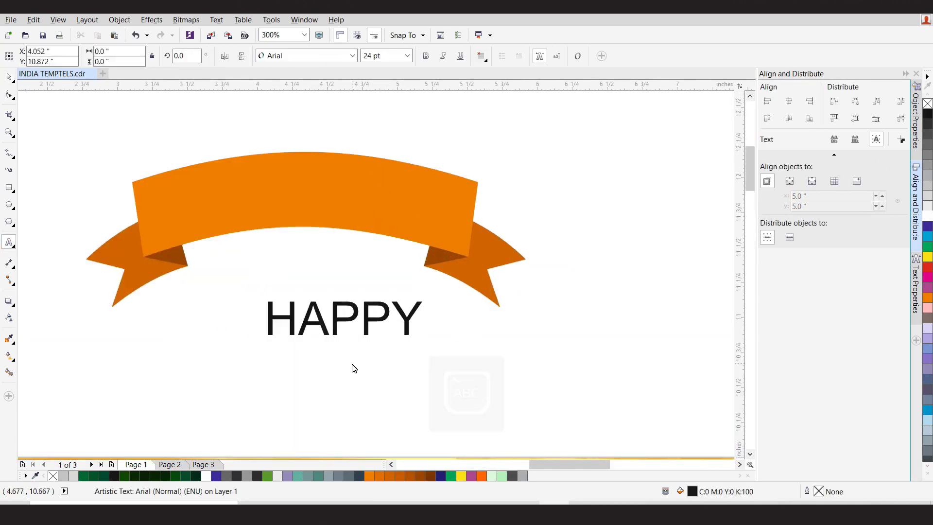
drag(408, 319, 388, 221)
click(9, 95)
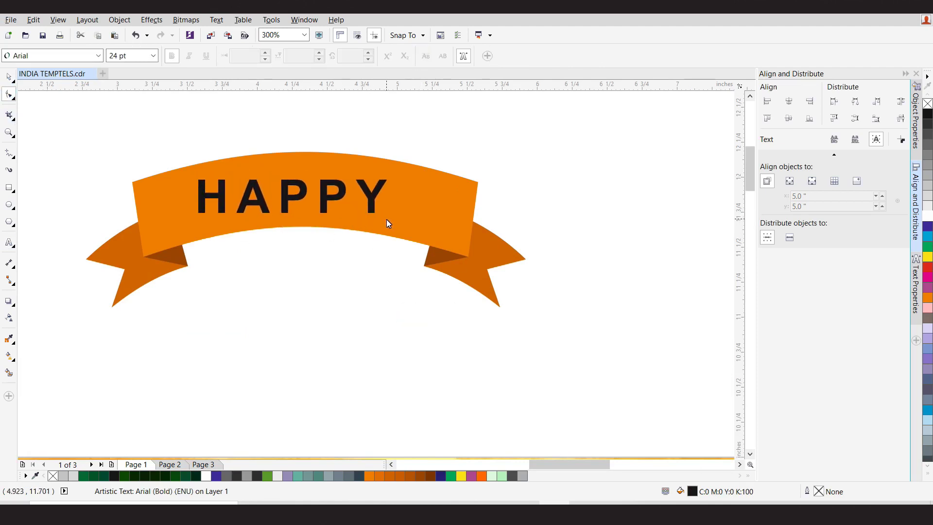
Step: Enlarge the HAPPY text to about 30.5 pt and fill it white
click(9, 77)
drag(390, 176, 424, 168)
drag(400, 199, 437, 172)
click(207, 476)
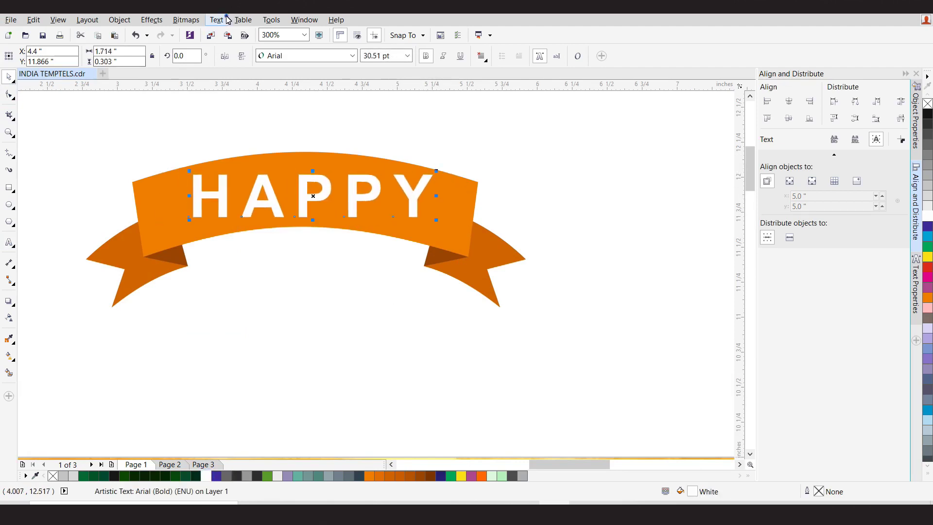
Step: Fit the HAPPY text to the arched top edge of the orange ribbon
click(243, 19)
click(248, 199)
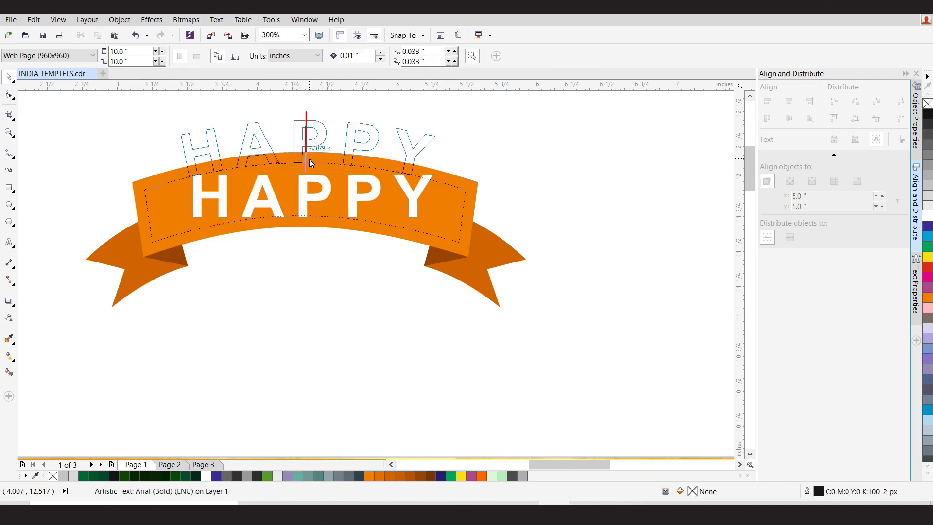
click(310, 161)
Step: Break the curved HAPPY text apart from its path and move it down to the centre of the ribbon
click(88, 19)
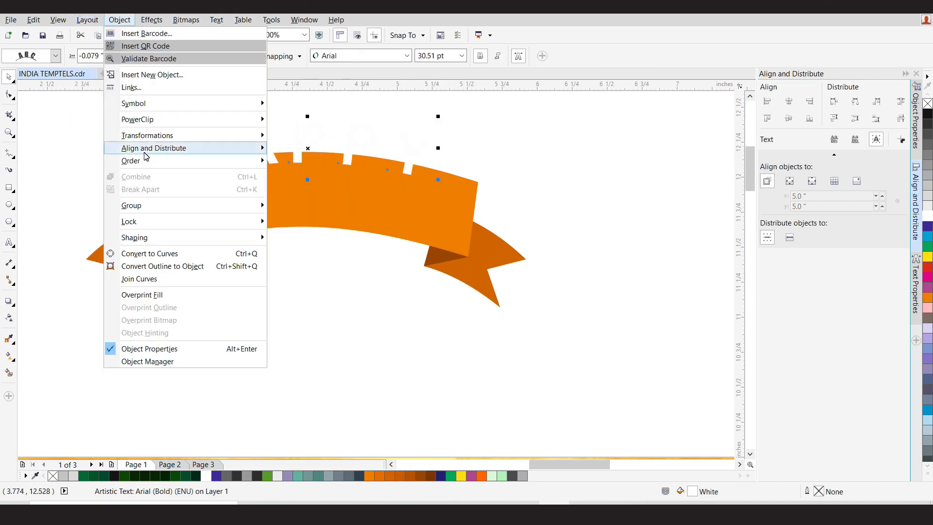
click(405, 134)
click(225, 210)
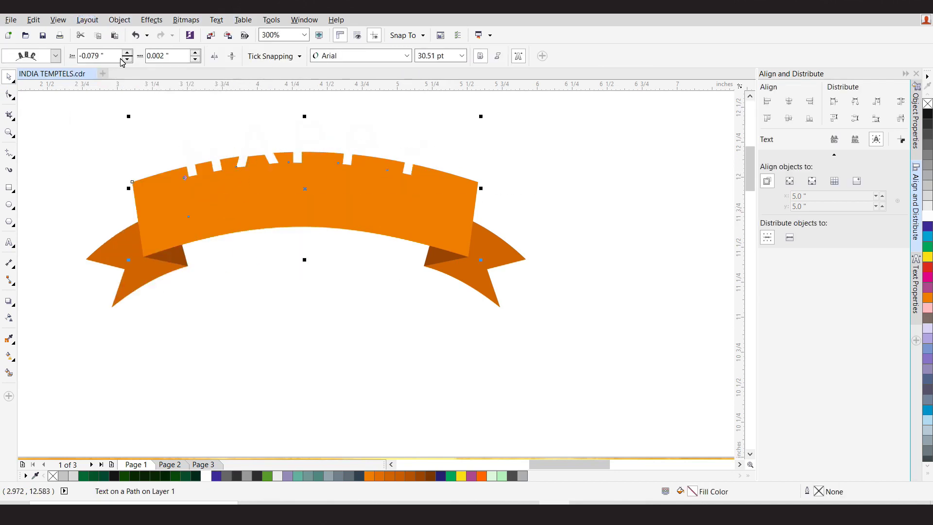
click(120, 20)
click(155, 189)
click(561, 189)
drag(411, 160, 410, 208)
key(Left)
key(Left)
click(400, 250)
Step: Group the ribbon parts with the HAPPY text and move the group onto the poster above the INDEPENDENCE DAY headline
scroll(358, 221, down, 1)
drag(192, 165, 490, 294)
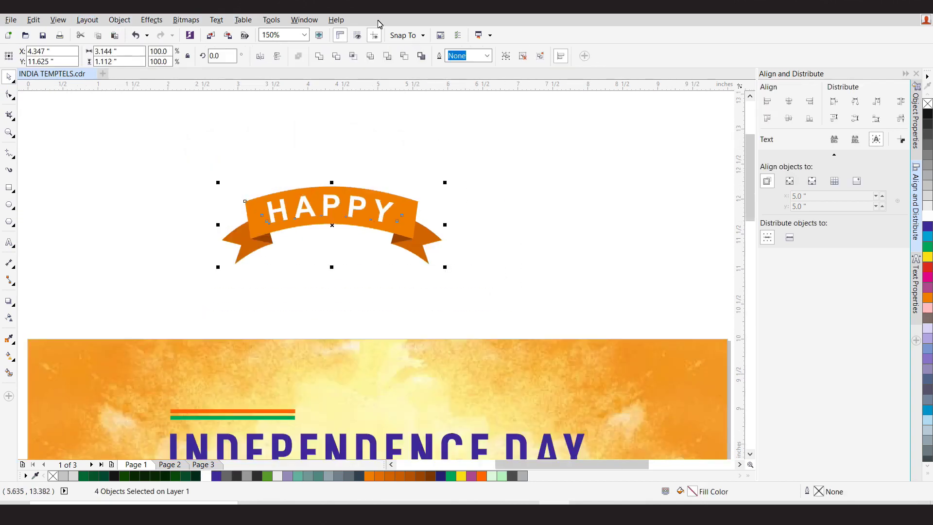
click(506, 57)
scroll(452, 139, down, 2)
scroll(429, 155, up, 1)
drag(429, 137, 454, 217)
Step: Scale the HAPPY ribbon group down to about 2.4 in wide and nudge it down towards the headline
scroll(455, 218, up, 2)
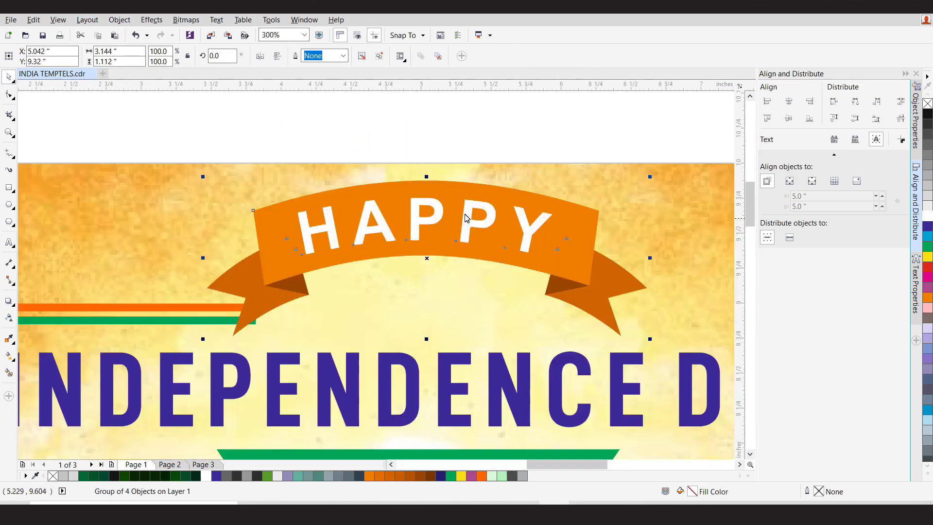
drag(652, 179, 598, 197)
scroll(422, 193, down, 1)
key(Down)
key(Down)
key(Down)
key(Down)
key(Down)
key(Down)
key(Down)
key(Down)
key(Down)
key(Down)
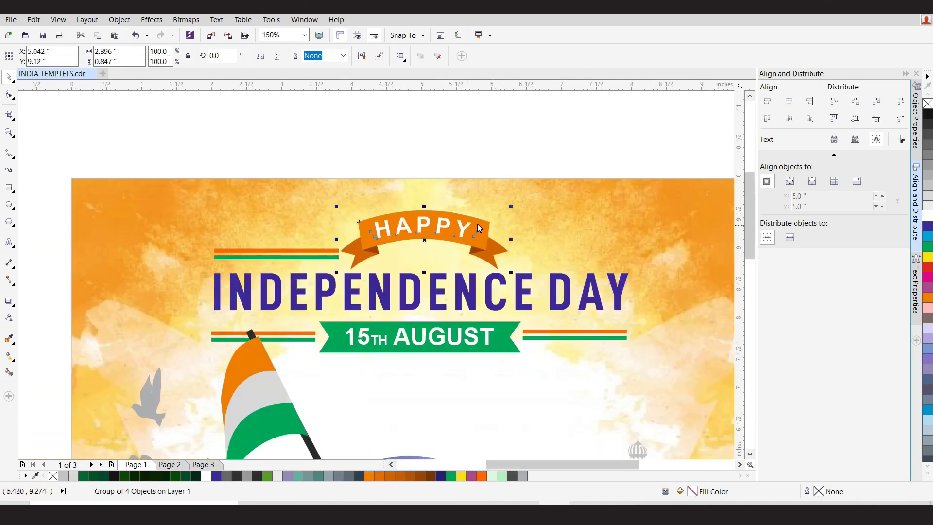
Step: Shrink the HAPPY ribbon slightly more and centre it horizontally on the INDEPENDENCE DAY headline
drag(511, 208, 486, 220)
key(Left)
key(Left)
key(Left)
key(Left)
shift+click(488, 278)
click(788, 103)
click(508, 146)
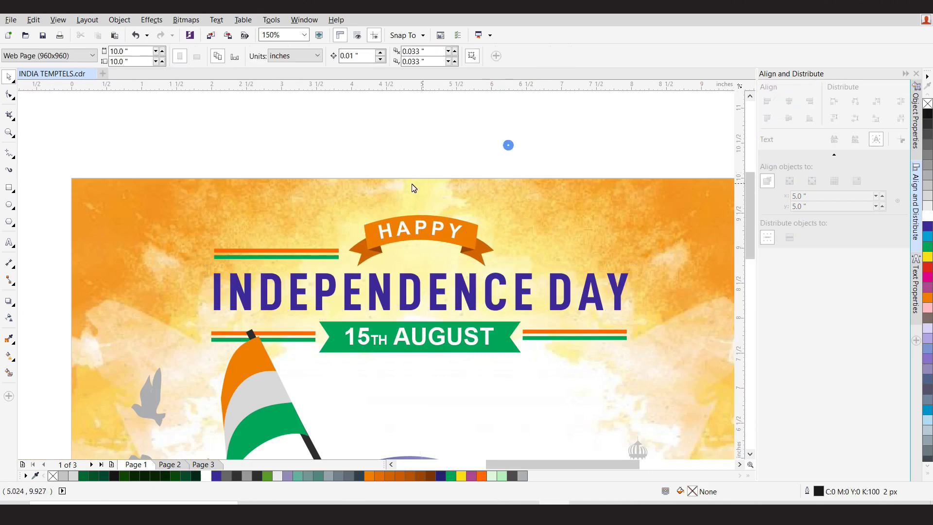
Step: Copy the upper tricolour bars to the other side of the HAPPY ribbon and align them with the headline's right edge
click(323, 258)
drag(316, 261, 599, 257)
shift+click(623, 279)
click(811, 102)
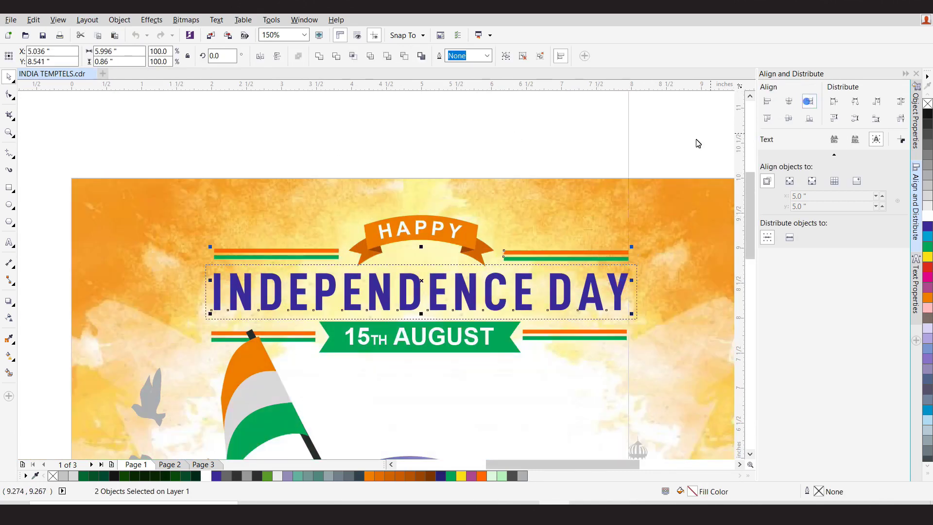
click(628, 133)
click(409, 235)
click(376, 145)
scroll(375, 143, down, 1)
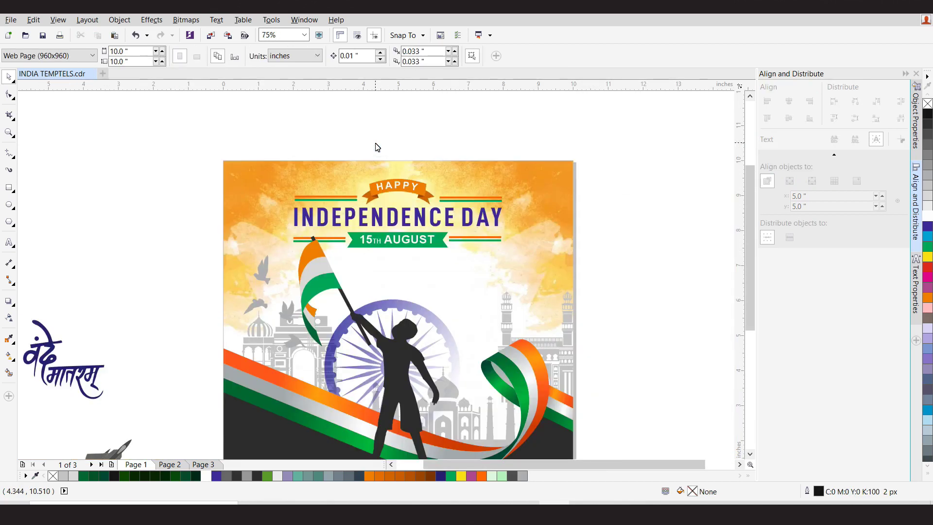
Step: Open the poster background's PowerClip contents for editing and select the orange texture bitmap
click(545, 208)
click(367, 146)
click(321, 196)
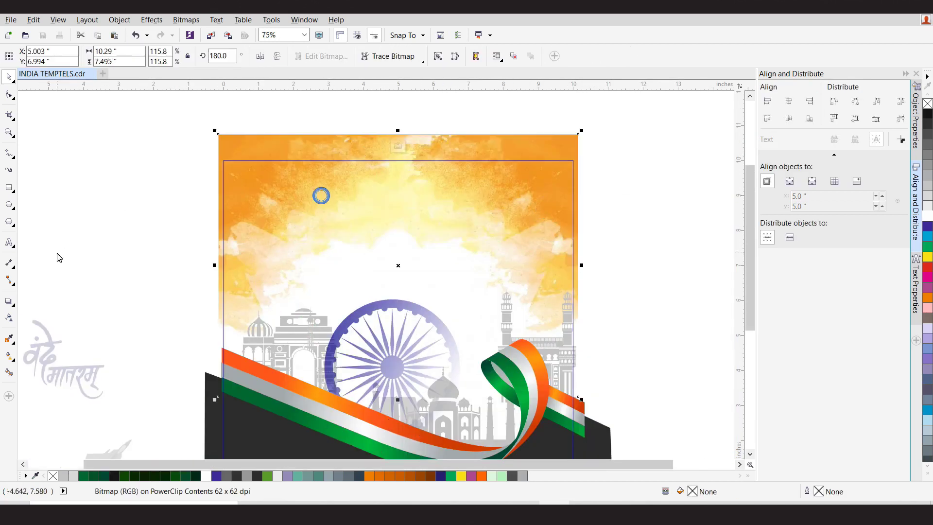
click(10, 317)
drag(250, 83, 249, 82)
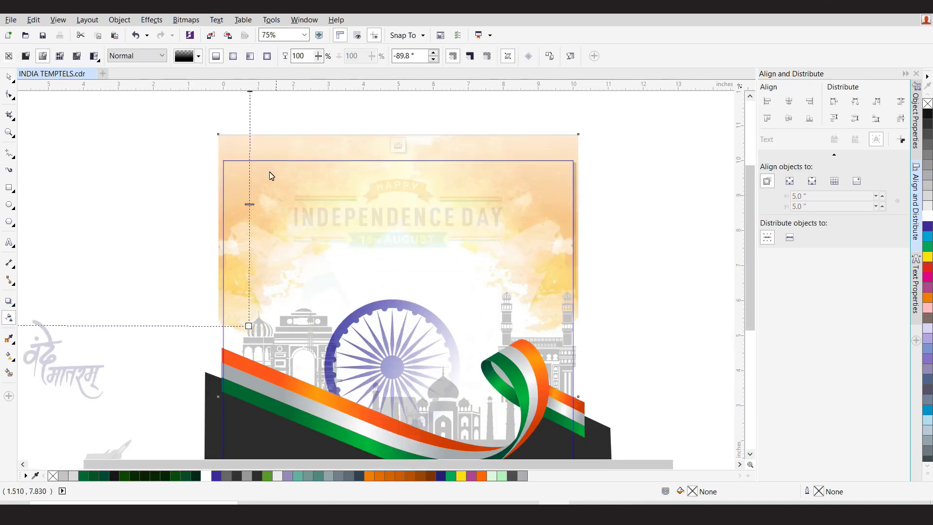
scroll(273, 230, down, 1)
key(ctrl+z)
Step: Apply a vertical linear transparency to the orange texture so it fades out downwards, and finish editing the PowerClip
drag(310, 161, 300, 144)
mouse_move(302, 283)
mouse_down()
mouse_move(307, 291)
mouse_move(291, 290)
mouse_up()
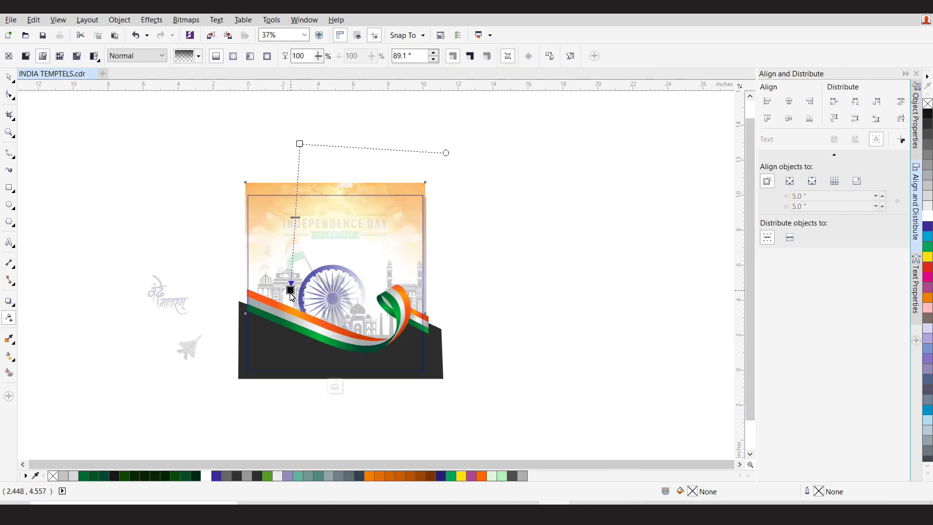
drag(301, 145, 294, 162)
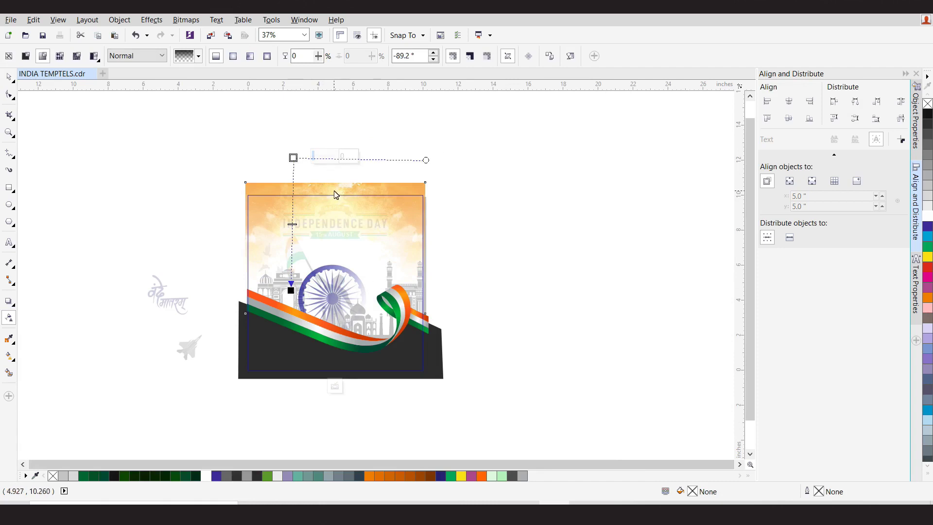
click(324, 179)
scroll(330, 213, up, 1)
click(340, 171)
key(space)
ctrl+click(329, 127)
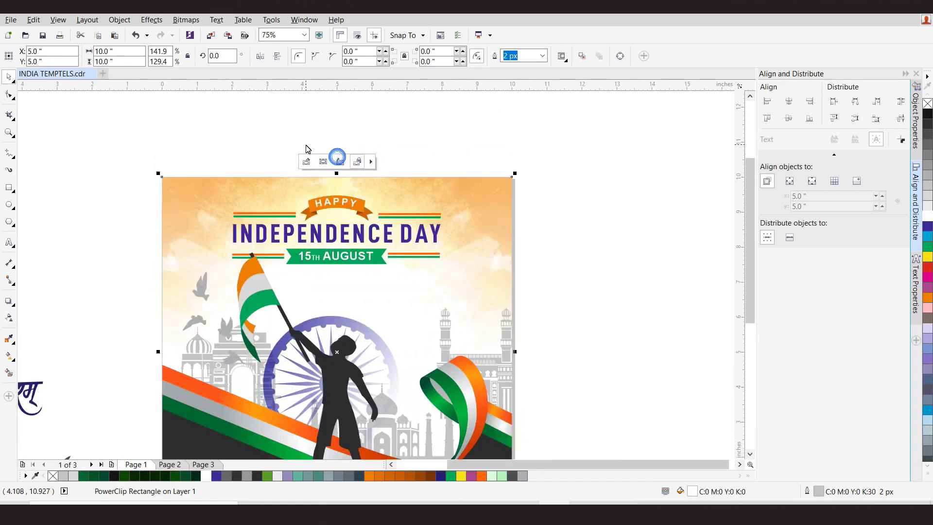
Step: Reopen the background PowerClip and shift both ends of the texture's transparency gradient to adjust the fade, and finish editing
click(306, 162)
click(13, 312)
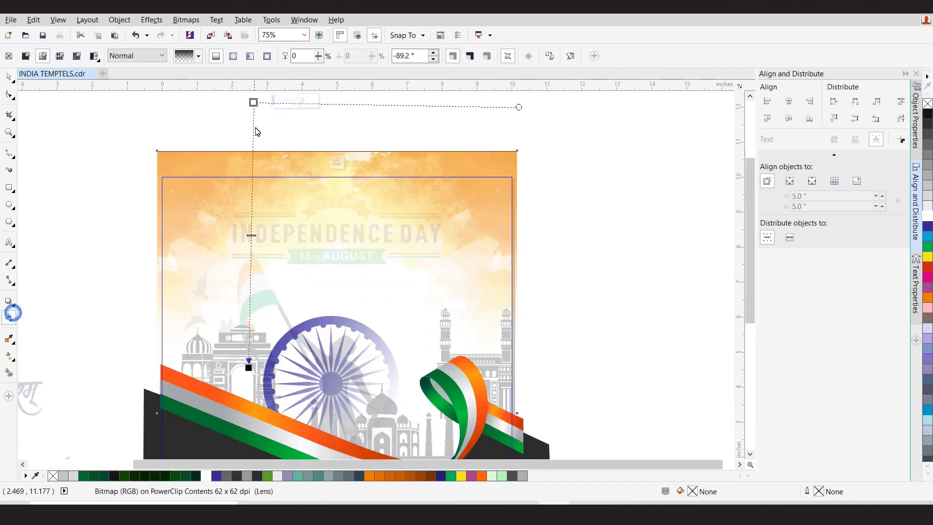
drag(253, 103, 255, 131)
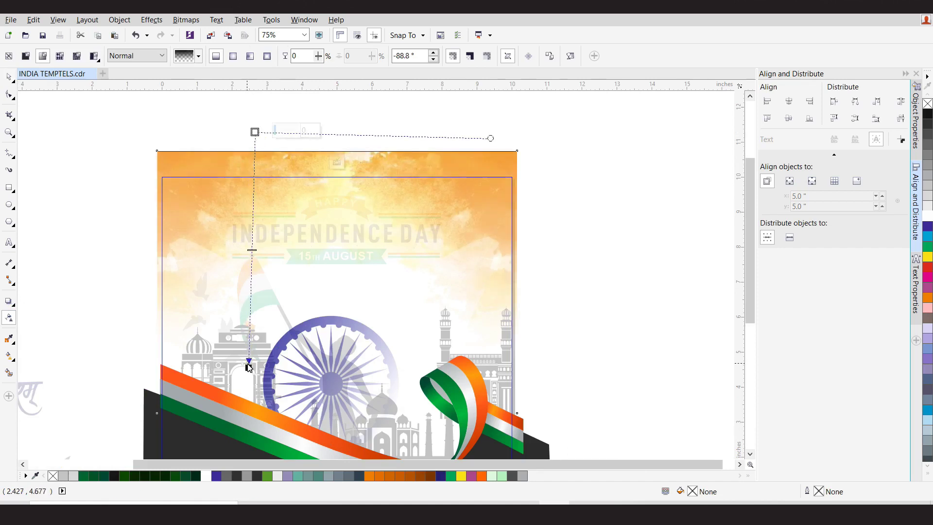
drag(249, 367, 247, 347)
click(337, 162)
scroll(308, 126, down, 1)
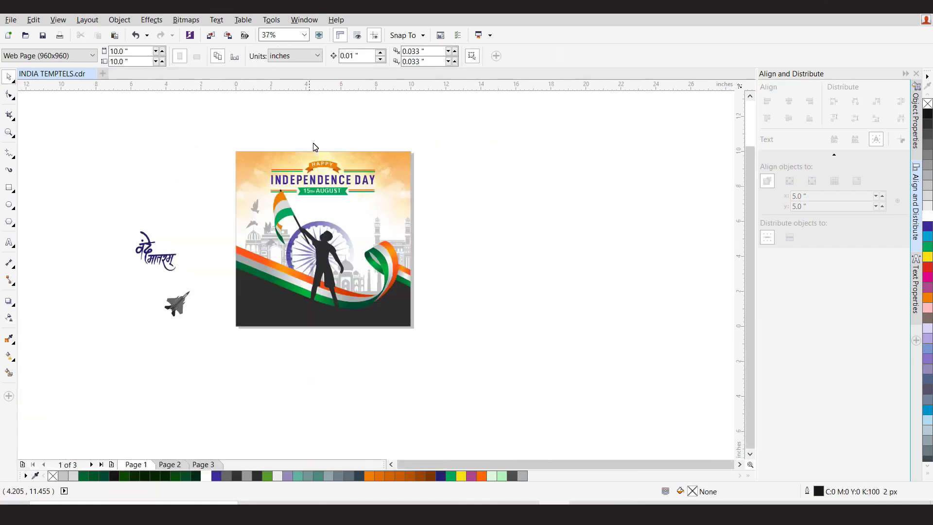
Step: Move the Vande Mataram lettering onto the poster above the figure, scale it to about 2.28 in wide and nudge it up
scroll(314, 156, up, 1)
scroll(494, 214, down, 1)
scroll(592, 206, up, 1)
scroll(500, 212, down, 1)
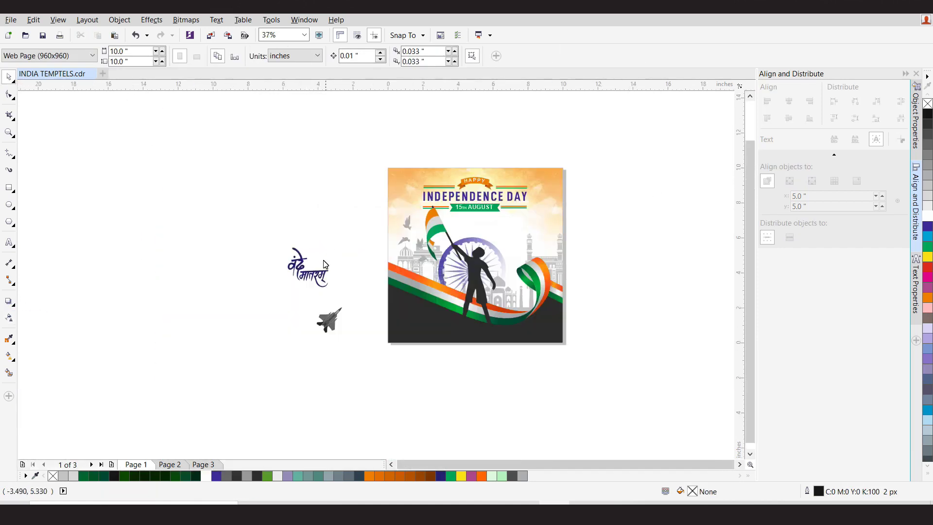
drag(333, 265, 474, 262)
scroll(474, 263, up, 2)
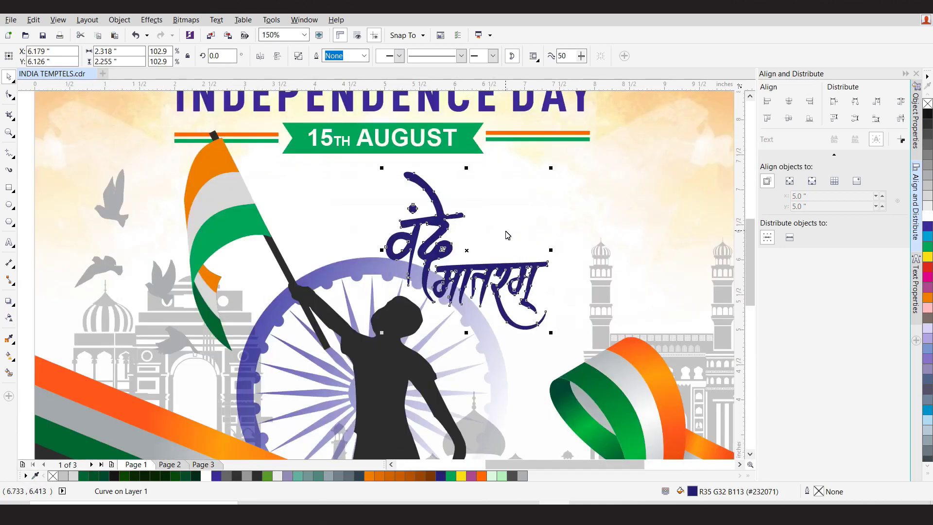
drag(547, 330, 545, 327)
key(Up)
key(Up)
key(Up)
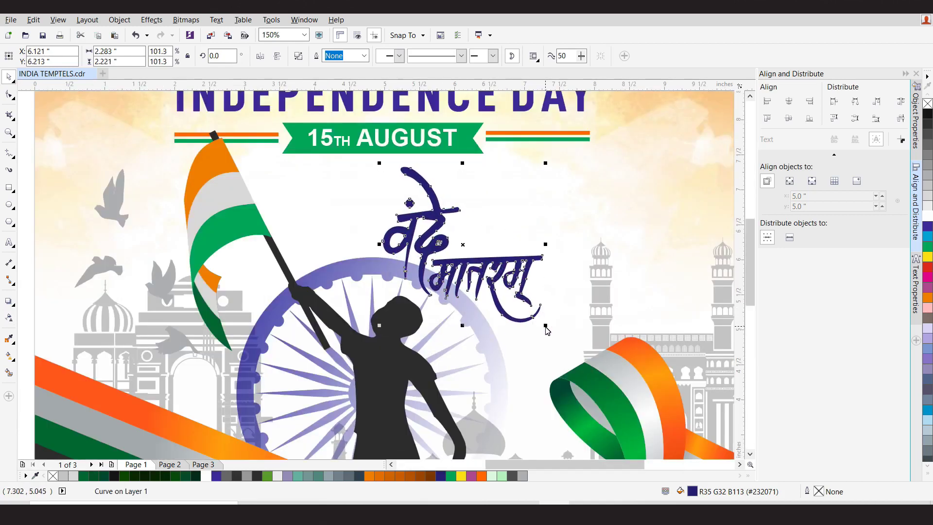
Step: Duplicate the Vande Mataram lettering beside the original and give the copy a white fill and a white 25 px outline
scroll(450, 287, down, 1)
scroll(463, 283, up, 1)
drag(465, 287, 573, 263)
click(927, 215)
right_click(928, 215)
click(363, 56)
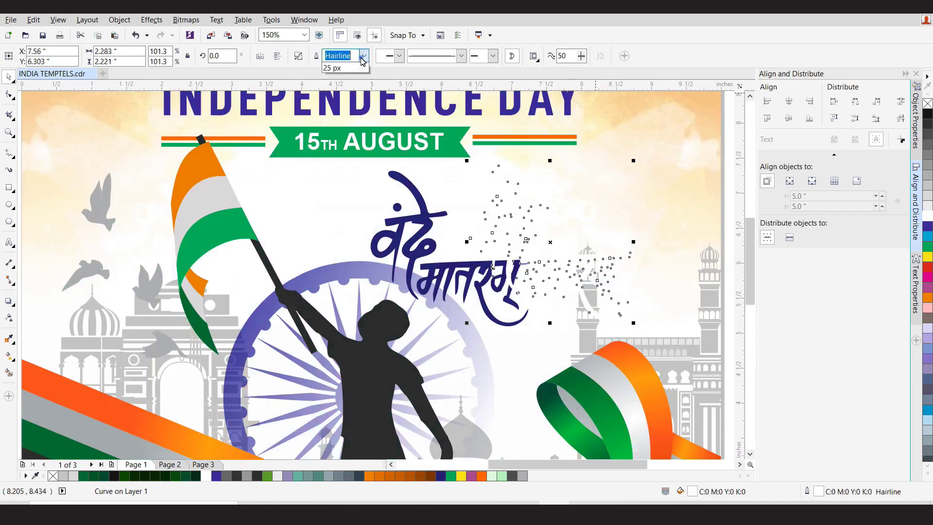
click(341, 66)
Step: Place the white copy behind the blue Vande Mataram lettering and align their centres horizontally and vertically
click(524, 269)
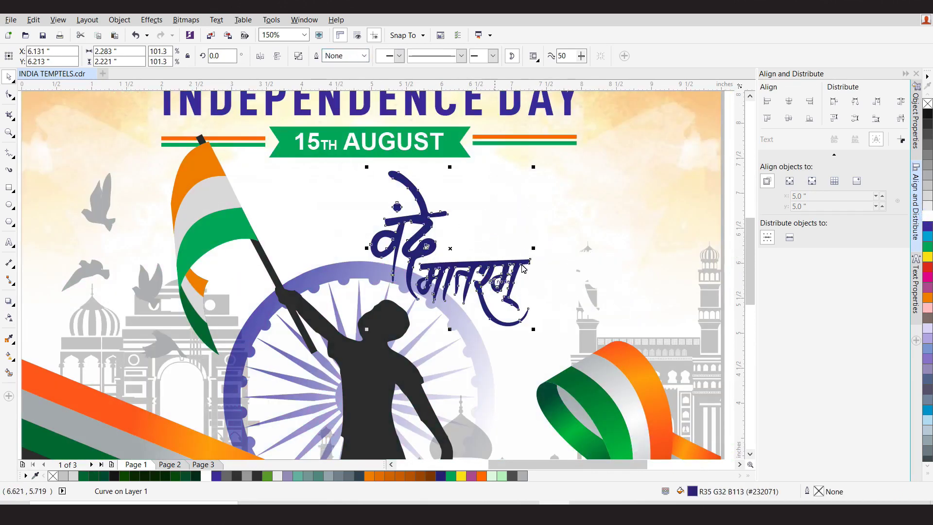
click(583, 250)
drag(584, 250, 502, 306)
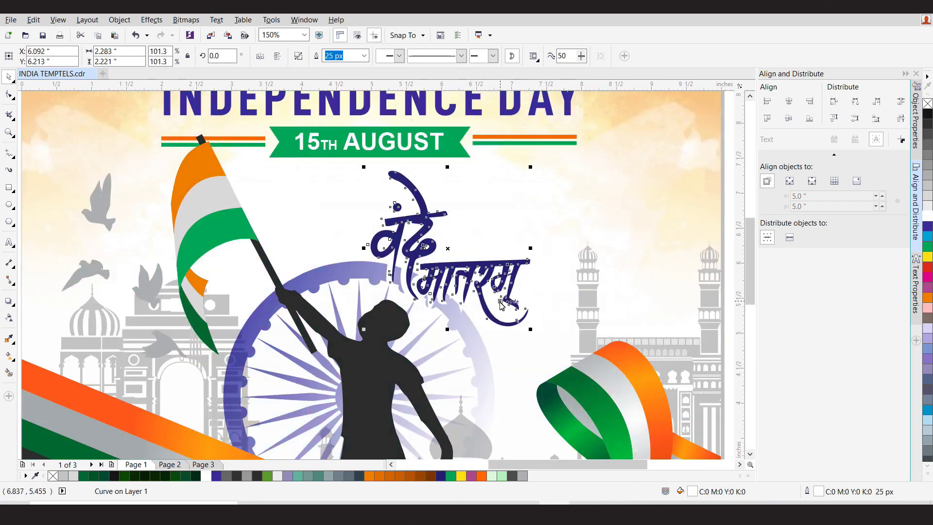
scroll(502, 305, up, 2)
shift+click(499, 302)
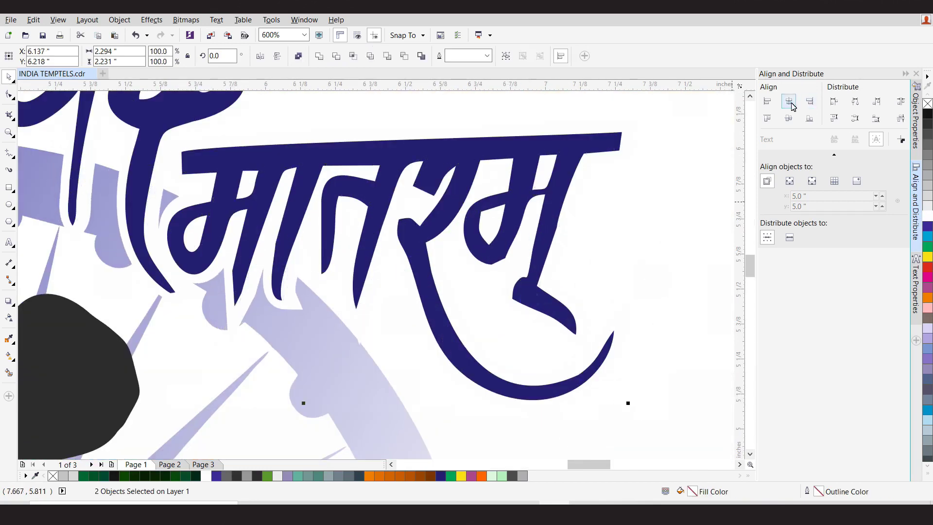
click(793, 105)
click(791, 118)
scroll(379, 265, down, 2)
click(662, 256)
scroll(354, 249, down, 1)
scroll(298, 268, up, 2)
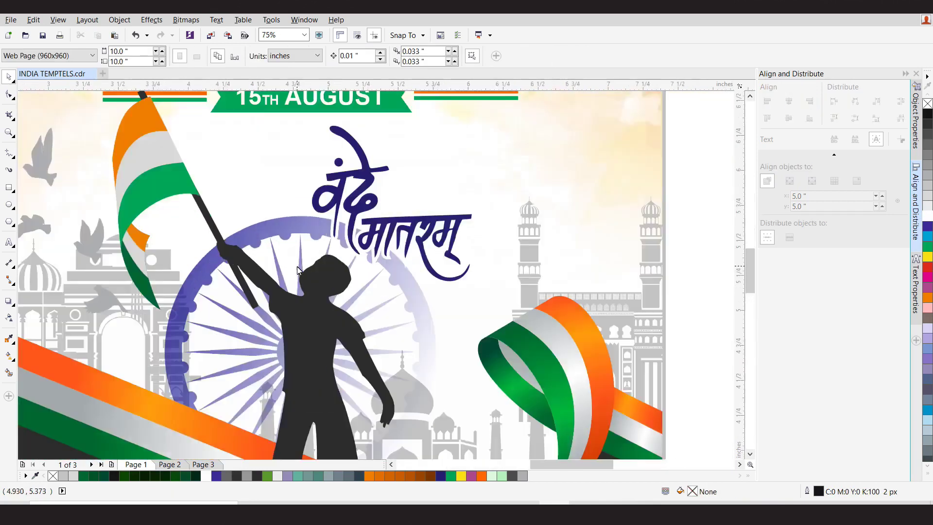
Step: Add a preset drop shadow to the white backing of the Vande Mataram lettering
scroll(298, 270, up, 3)
click(443, 163)
click(8, 301)
drag(440, 151, 412, 164)
key(ctrl+z)
click(54, 56)
click(35, 92)
Step: Offset the lettering's shadow by about -0.039 in and -0.044 in, with opacity 19 and feathering 1
scroll(35, 92, down, 2)
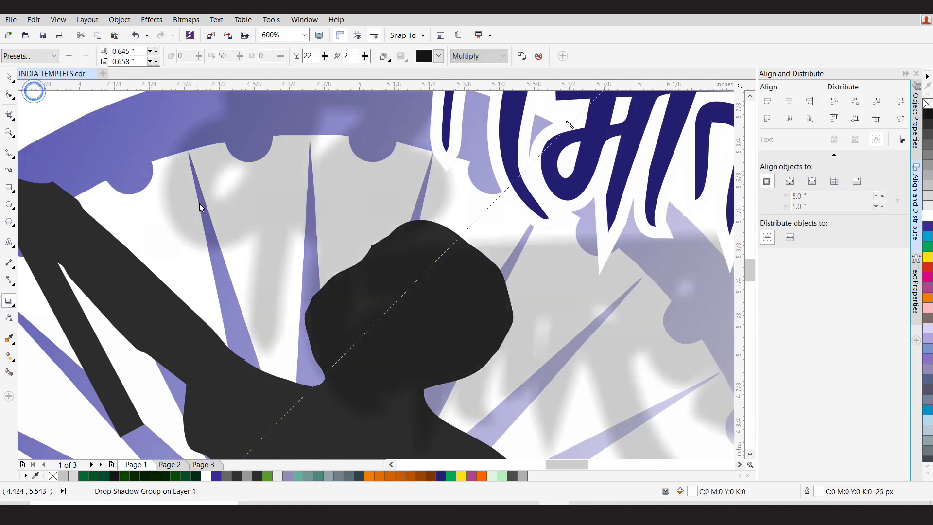
drag(275, 280, 321, 236)
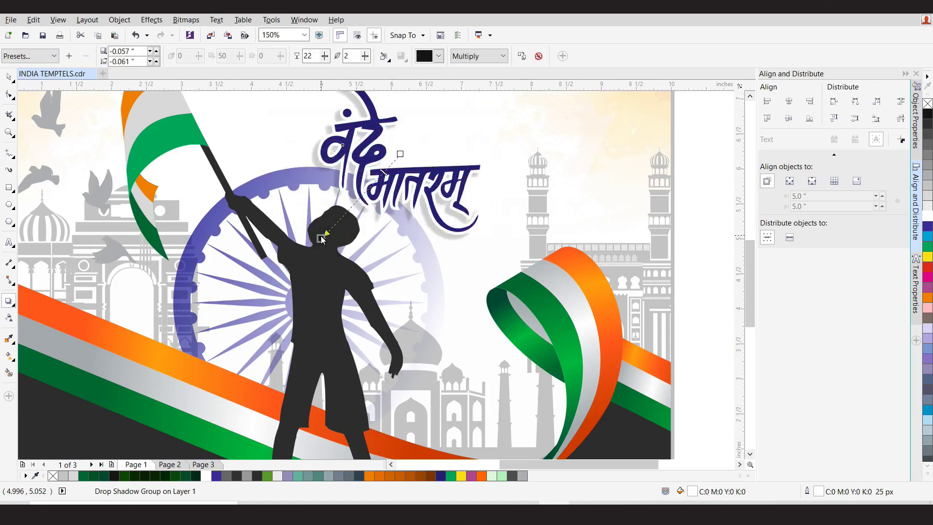
scroll(358, 205, up, 1)
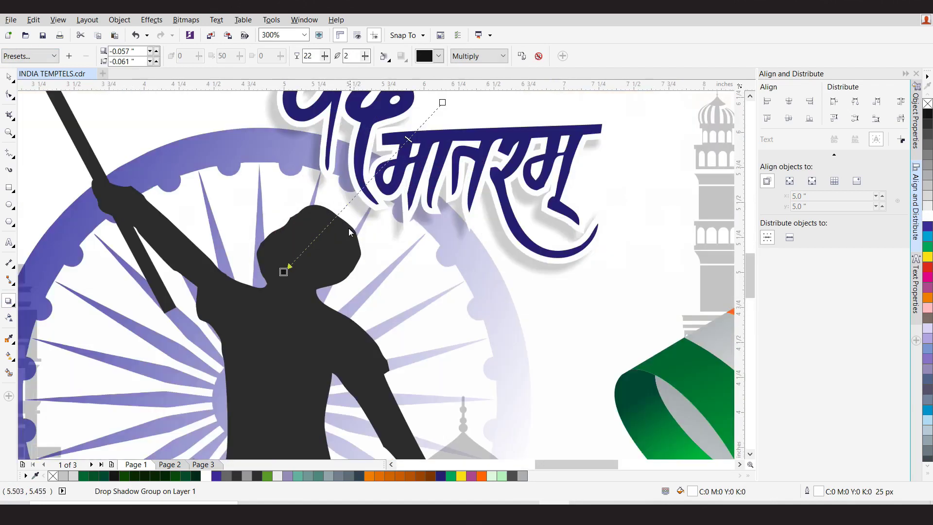
click(326, 59)
drag(357, 57, 339, 58)
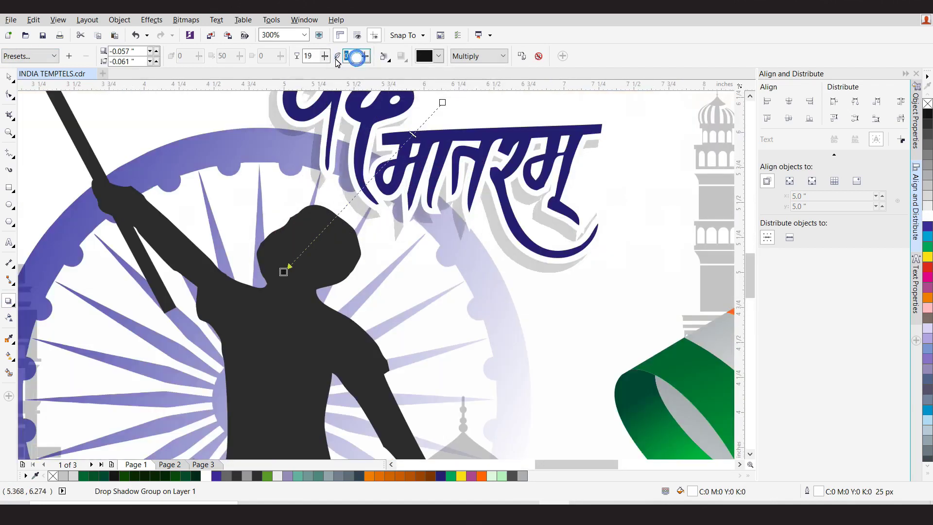
text(1)
key(Return)
drag(285, 277, 287, 275)
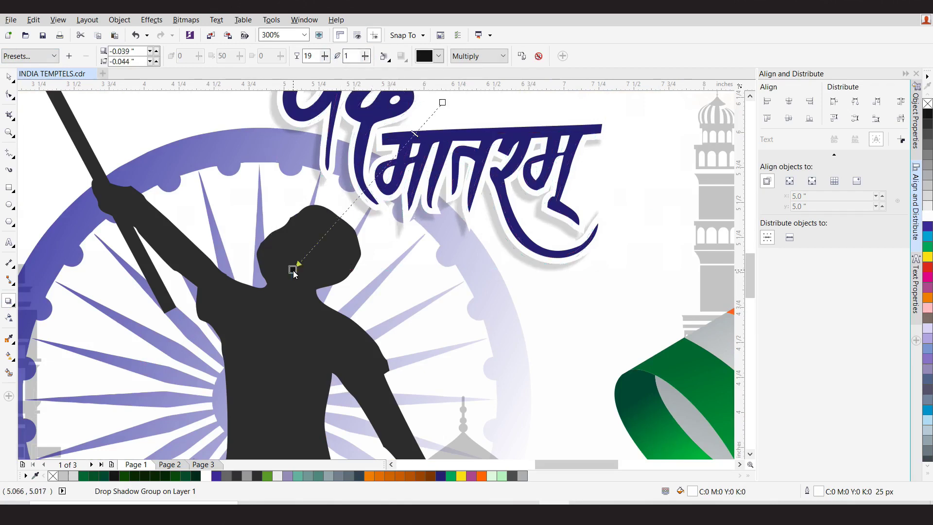
scroll(313, 318, down, 1)
click(6, 74)
scroll(457, 202, down, 1)
click(457, 202)
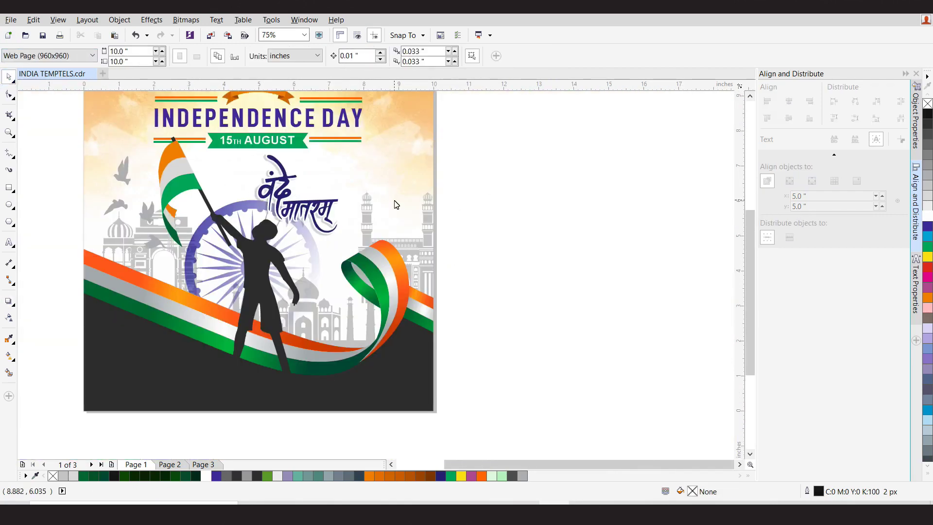
Step: Scale the grey birds group down to about 1.67 in wide and nudge it up beside the flag
scroll(512, 250, down, 1)
scroll(322, 214, up, 1)
click(351, 285)
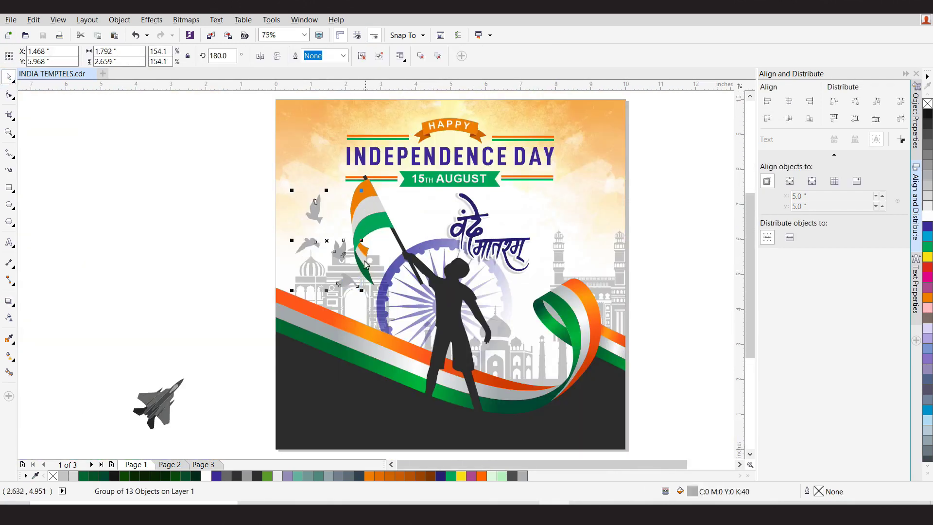
drag(362, 190, 357, 190)
key(Up)
key(Up)
key(Up)
key(Up)
key(Up)
key(Up)
key(Up)
key(Up)
key(Up)
key(Up)
key(Up)
key(Up)
key(Up)
key(Up)
key(Up)
key(Up)
key(Up)
key(Up)
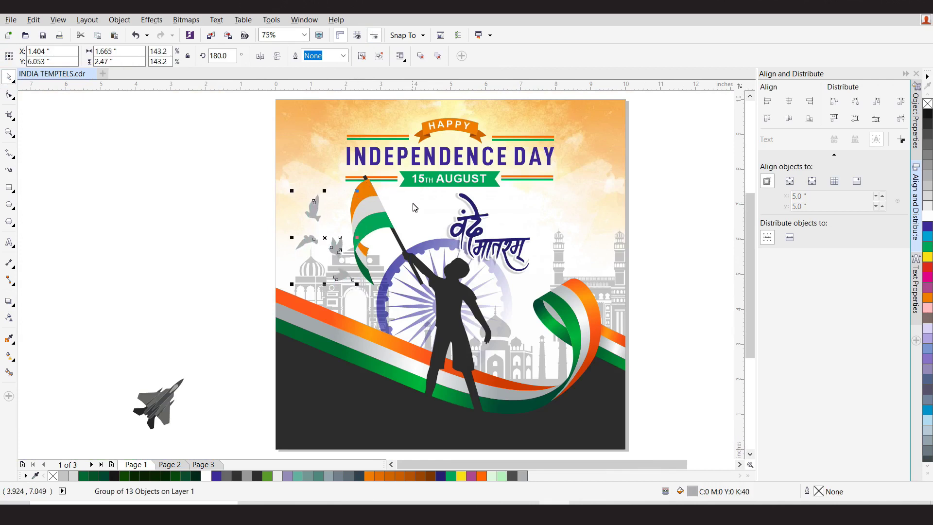
Step: Recolour the three monument groups inside the poster's PowerClip to a lighter grey and finish editing the contents
click(371, 294)
scroll(447, 197, down, 1)
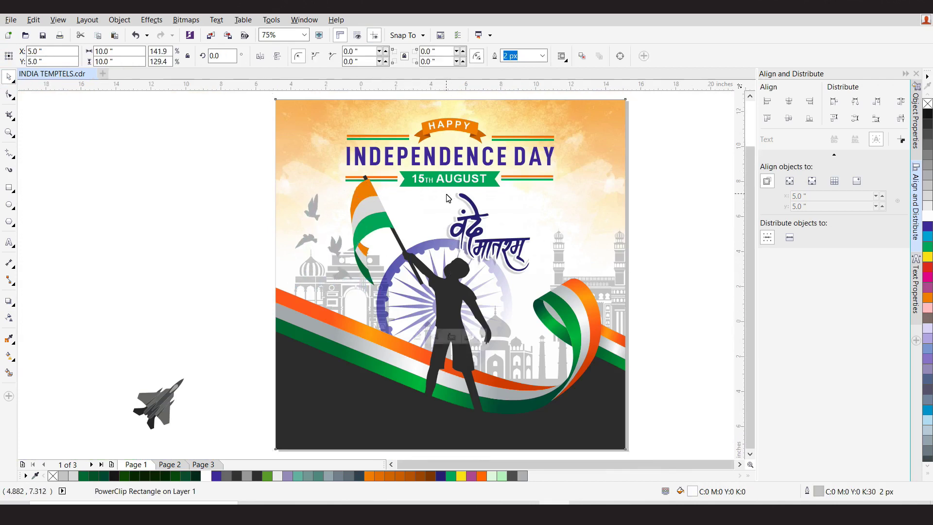
click(418, 336)
scroll(409, 232, up, 2)
click(408, 232)
click(277, 230)
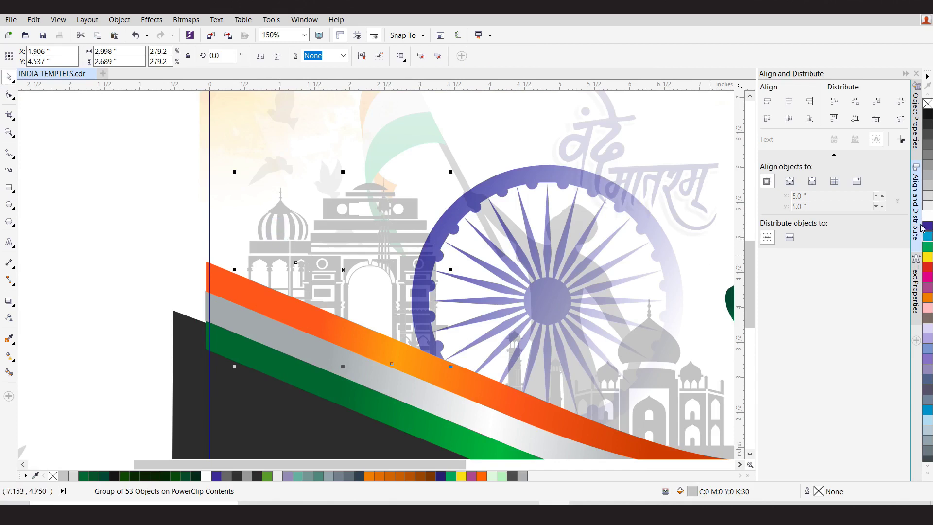
scroll(360, 219, down, 1)
click(614, 226)
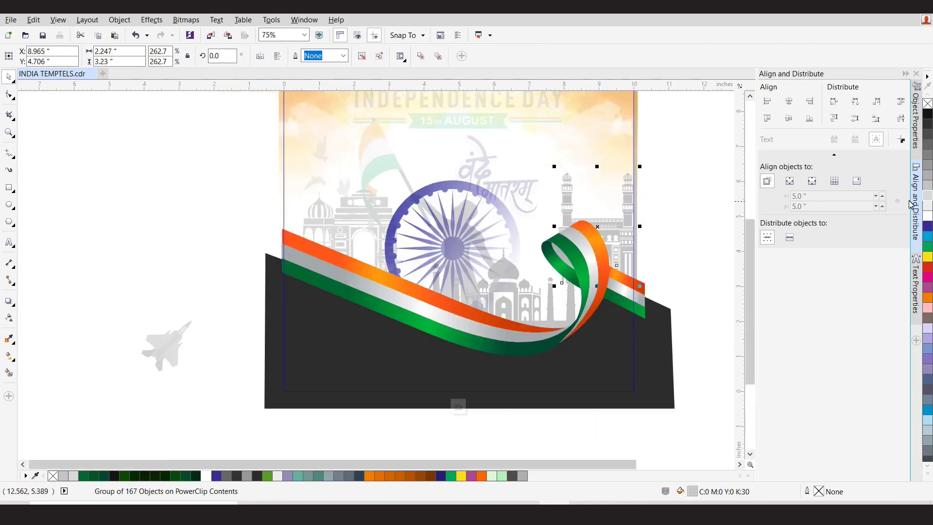
click(508, 293)
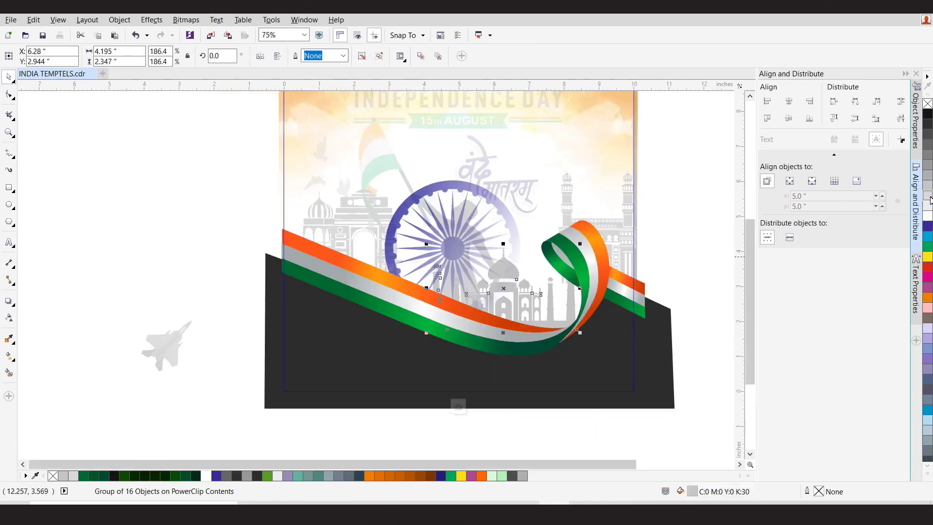
click(458, 406)
Step: Nudge the grey birds group up and left beside the flag, to X 1.204 in and Y 6.353 in
click(349, 217)
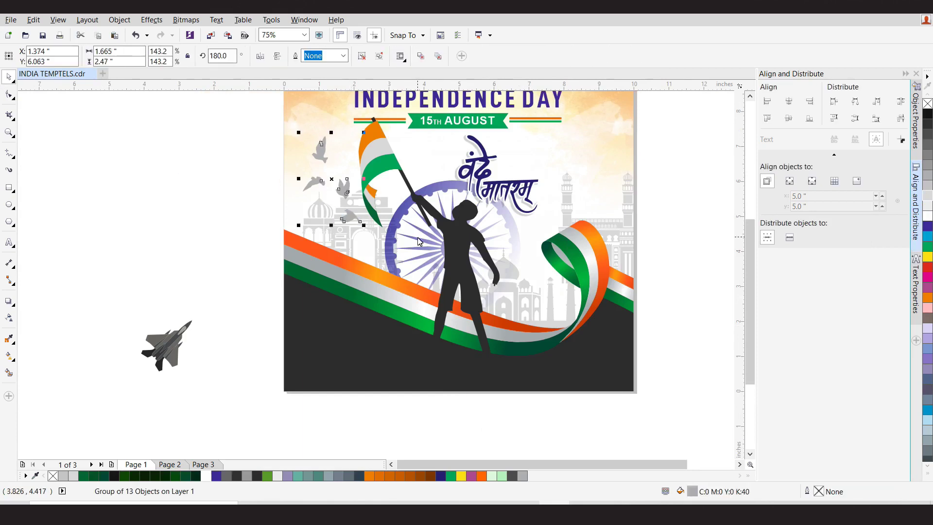
key(Up)
key(Up)
key(Up)
key(Up)
key(Up)
key(Up)
key(Up)
key(Up)
key(Up)
key(Up)
key(Up)
key(Up)
key(Up)
key(Up)
key(Up)
key(Up)
key(Up)
key(Up)
key(Up)
key(Left)
key(Left)
key(Left)
key(Left)
key(Left)
key(Left)
key(Left)
key(Left)
key(Left)
key(Left)
key(Left)
key(Left)
key(Left)
key(Left)
key(Left)
key(Left)
key(Left)
key(Up)
key(Up)
key(Up)
key(Up)
key(Up)
key(Up)
key(Up)
key(Up)
key(Up)
key(Up)
key(Up)
key(Up)
key(Up)
key(Up)
key(Up)
key(Up)
key(Up)
key(Up)
key(Up)
key(Up)
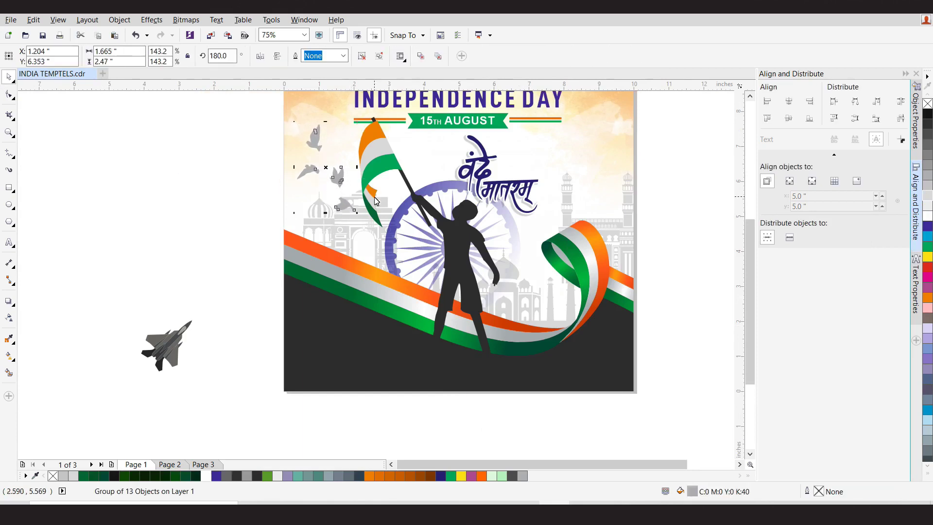
click(209, 215)
Step: Redraw the Ashoka Chakra's linear transparency inside the PowerClip so it is solid at the upper-left rim and fades toward the lower right
drag(752, 288, 751, 269)
scroll(379, 262, up, 1)
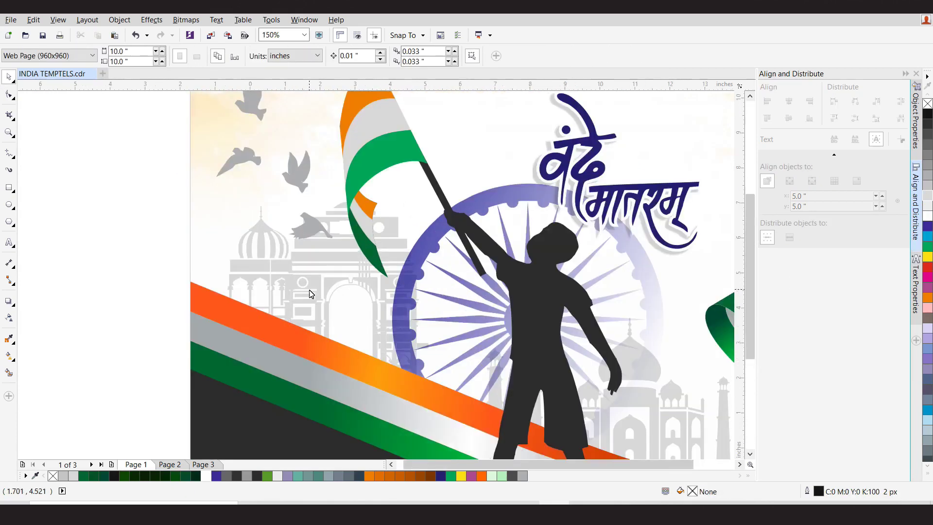
scroll(310, 290, down, 1)
click(403, 245)
scroll(404, 297, down, 1)
click(387, 388)
scroll(419, 296, up, 2)
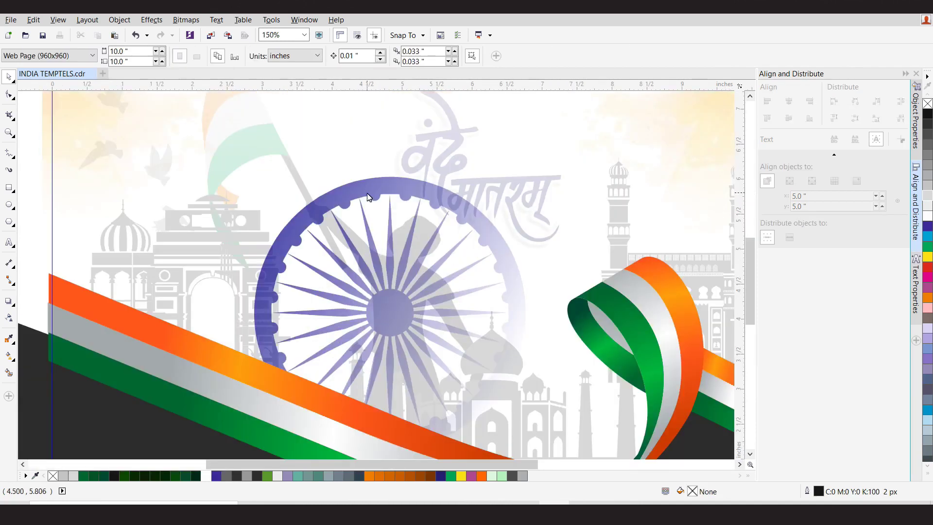
click(367, 194)
scroll(368, 197, down, 2)
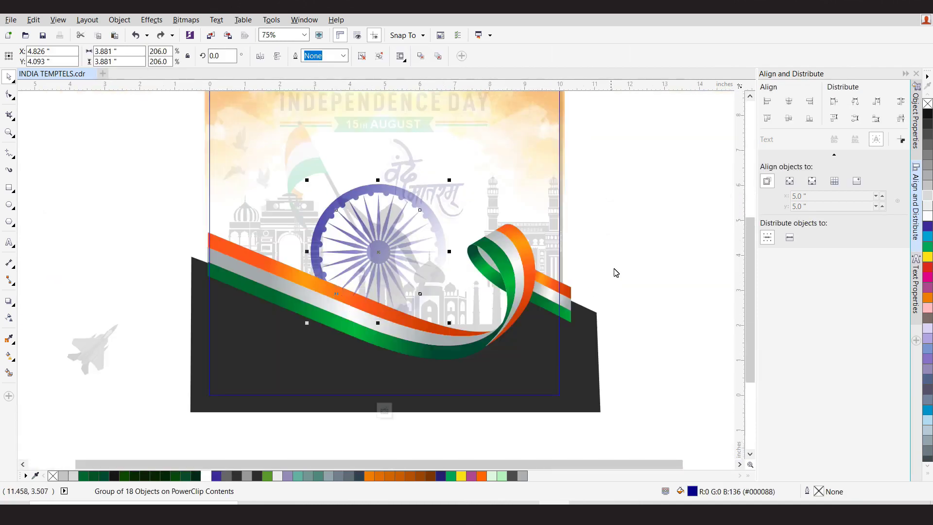
click(614, 271)
click(376, 197)
click(8, 317)
drag(437, 285, 334, 214)
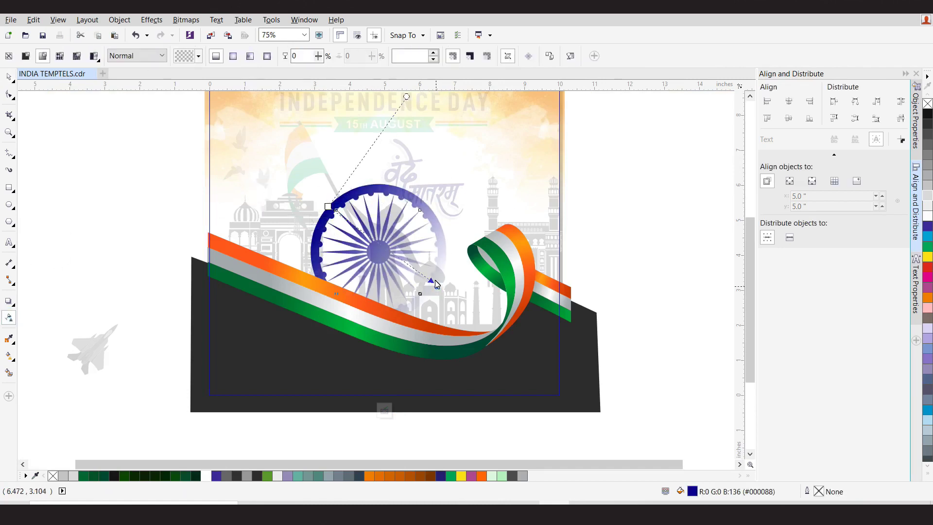
drag(436, 284, 429, 265)
click(384, 411)
click(640, 228)
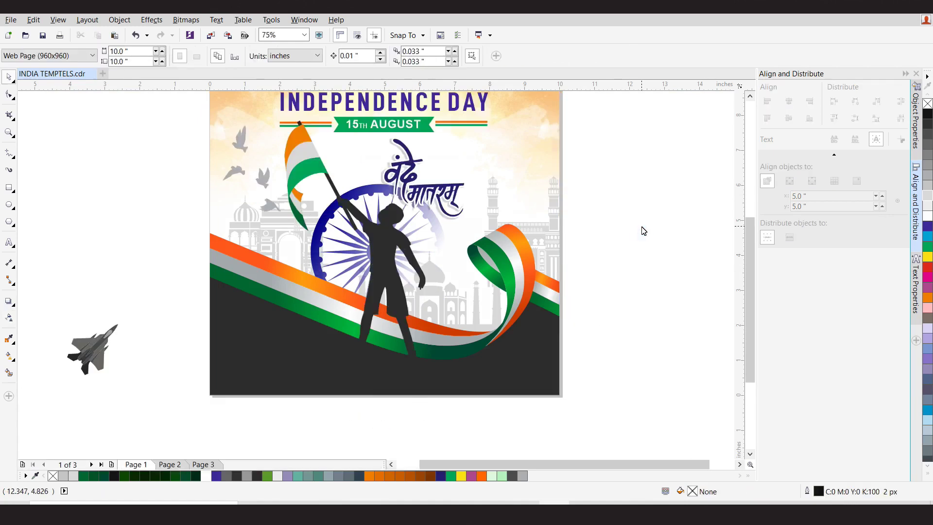
Step: Recolour the Ashoka Chakra inside the PowerClip with the violet-blue of the headline and finish editing the contents
click(322, 221)
click(357, 410)
click(333, 210)
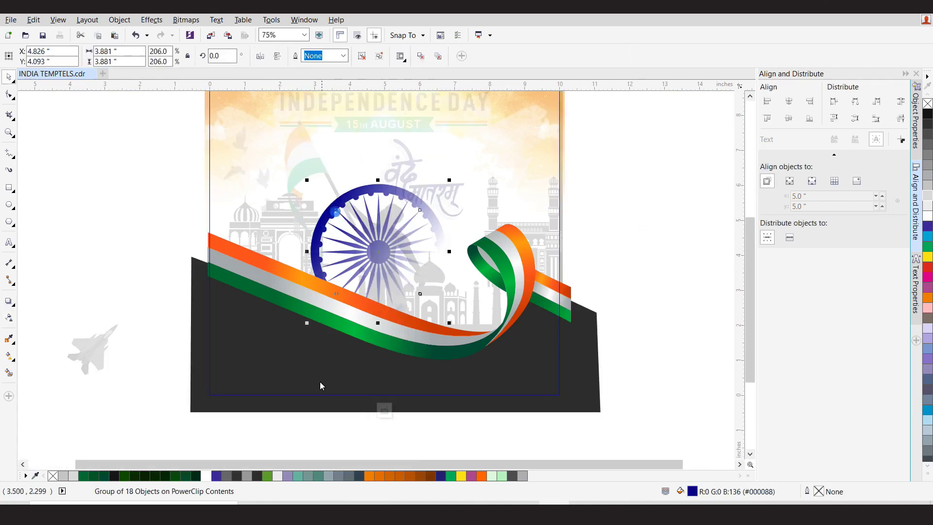
click(217, 476)
click(384, 410)
click(639, 242)
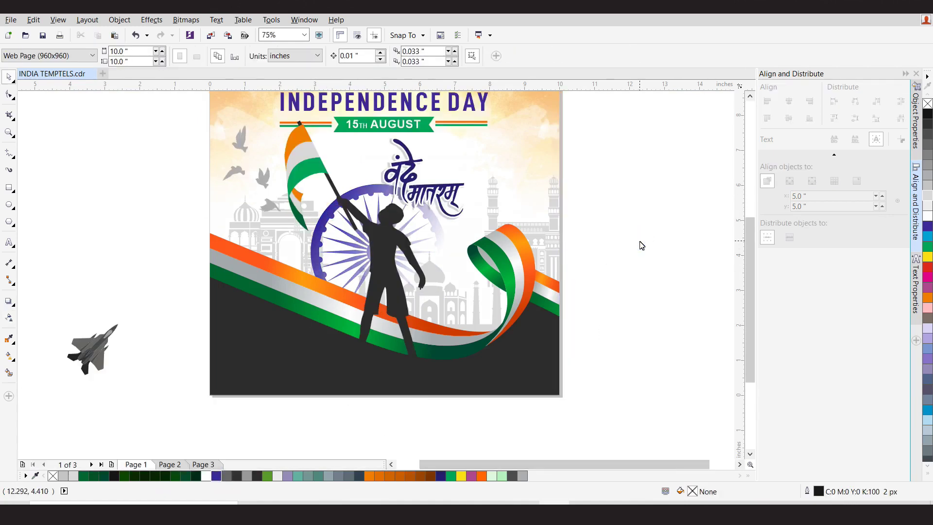
Step: Scale the fighter jet down to about 0.97 in wide and move it up beside the page's left edge
click(113, 335)
drag(113, 335, 147, 216)
drag(120, 236, 154, 178)
scroll(155, 178, down, 2)
scroll(139, 179, up, 2)
scroll(156, 200, up, 1)
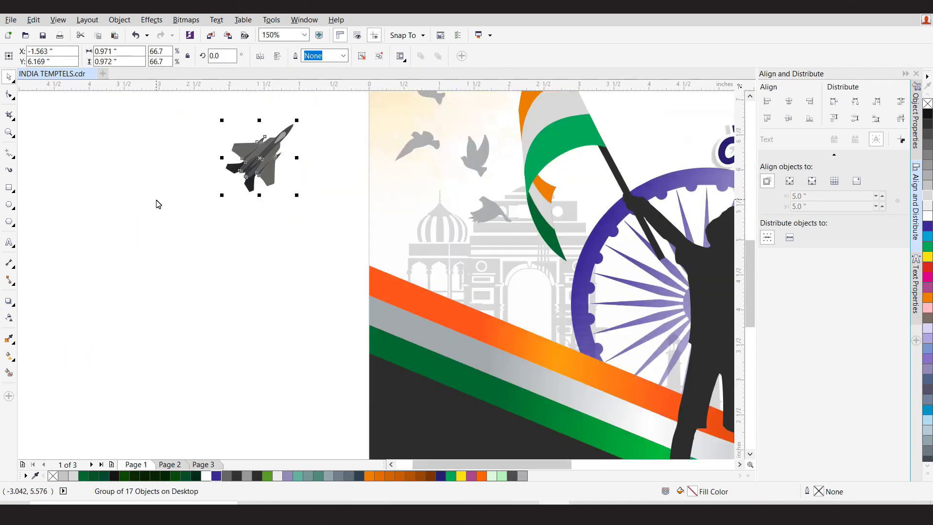
click(159, 202)
Step: Draw a long thin tapering triangle below the jet, about 3.67 in wide and 3.19 in high, as a smoke trail
click(12, 154)
click(46, 150)
click(74, 389)
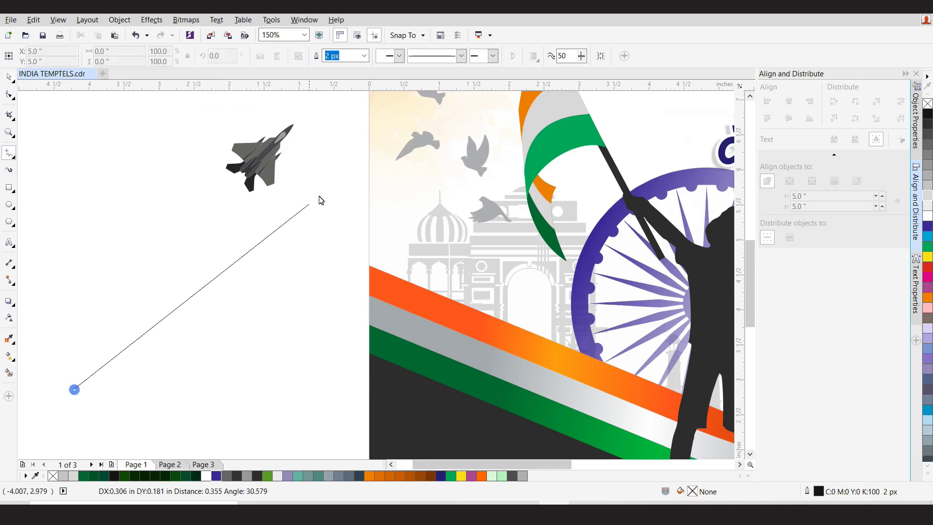
click(325, 166)
double_click(331, 172)
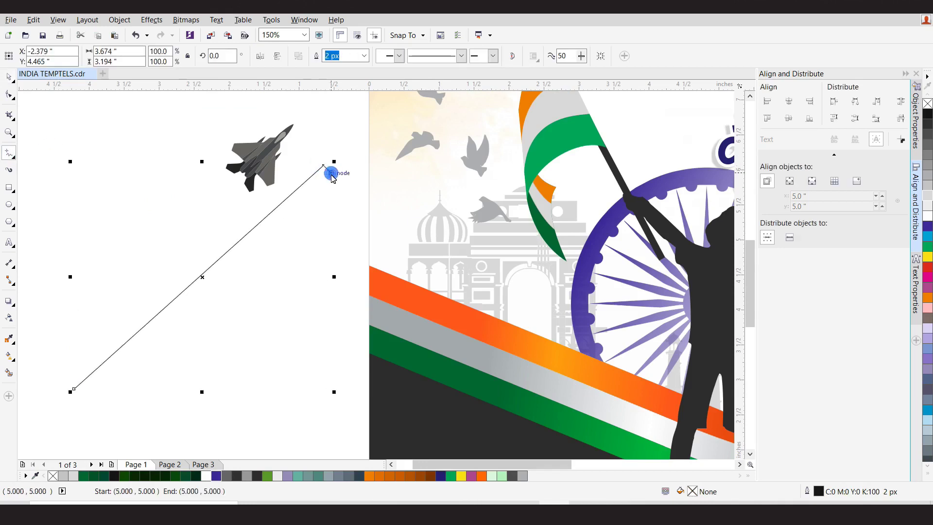
click(74, 389)
Step: Fill the trail triangle with dark grey C7 M7 Y4 K91 and remove its outline
click(403, 479)
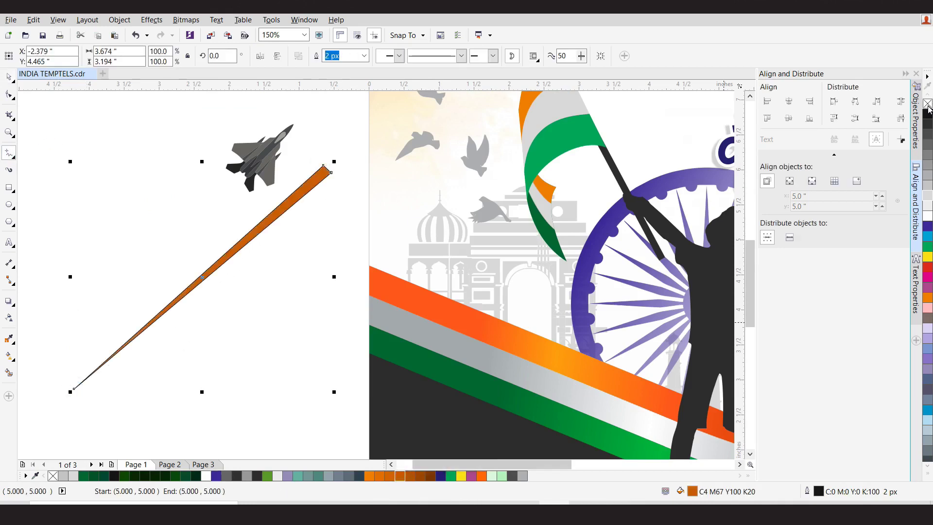
right_click(928, 104)
click(258, 477)
click(96, 19)
mouse_move(122, 20)
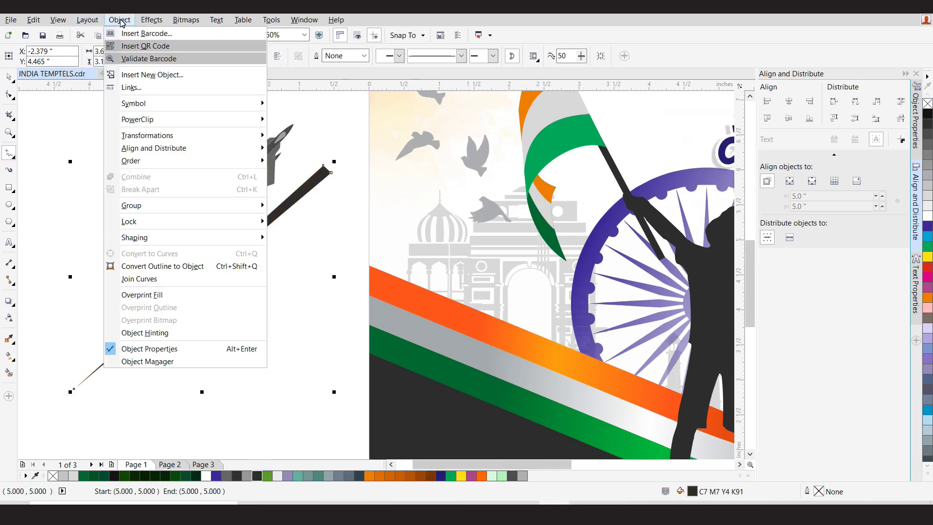
click(70, 156)
Step: Add a preset drop shadow to the dark triangle and break the shadow apart from it
click(8, 302)
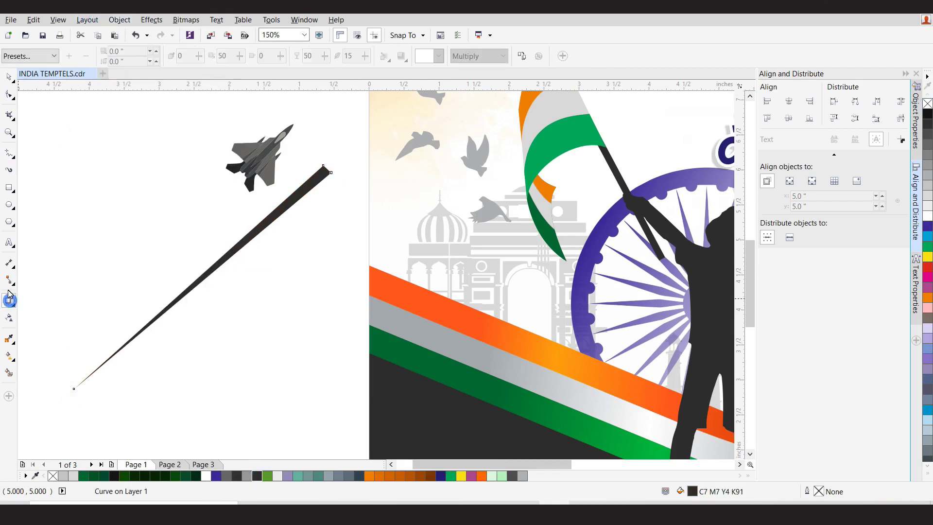
click(29, 55)
click(51, 98)
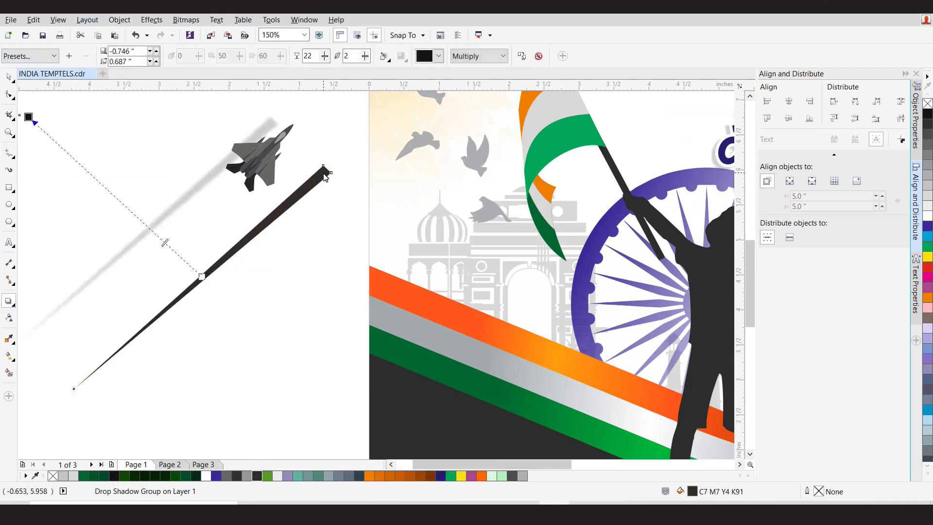
click(119, 19)
click(165, 188)
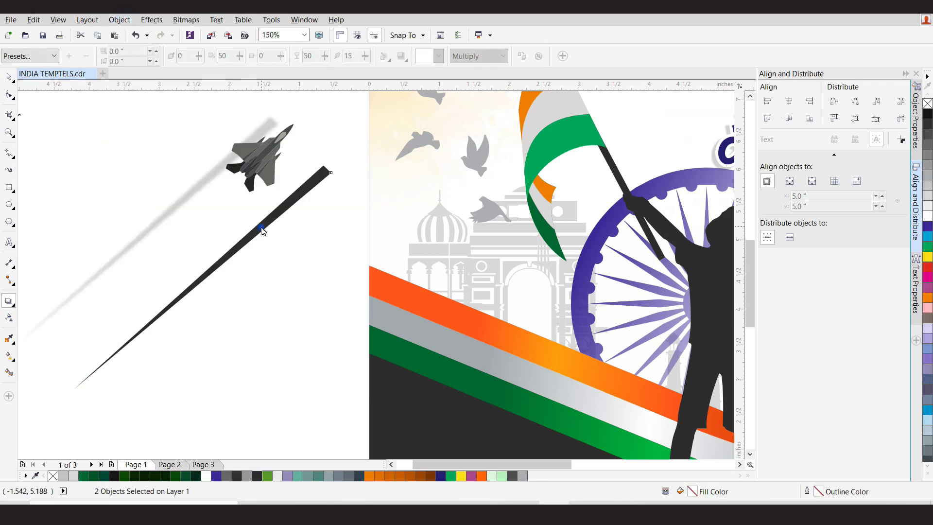
Step: Delete the dark triangle, keeping only its detached soft shadow as the smoke trail
click(6, 74)
key(Delete)
key(ctrl+z)
click(118, 21)
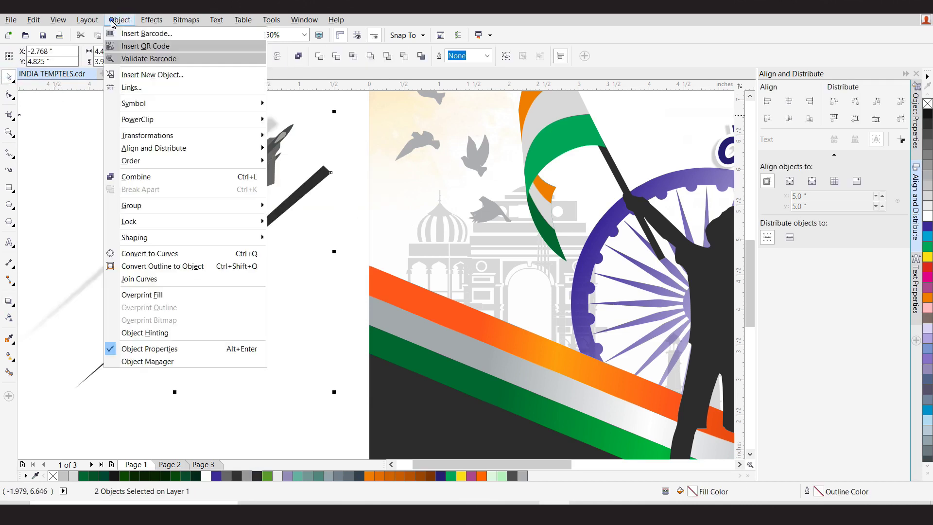
click(86, 199)
click(258, 244)
click(273, 211)
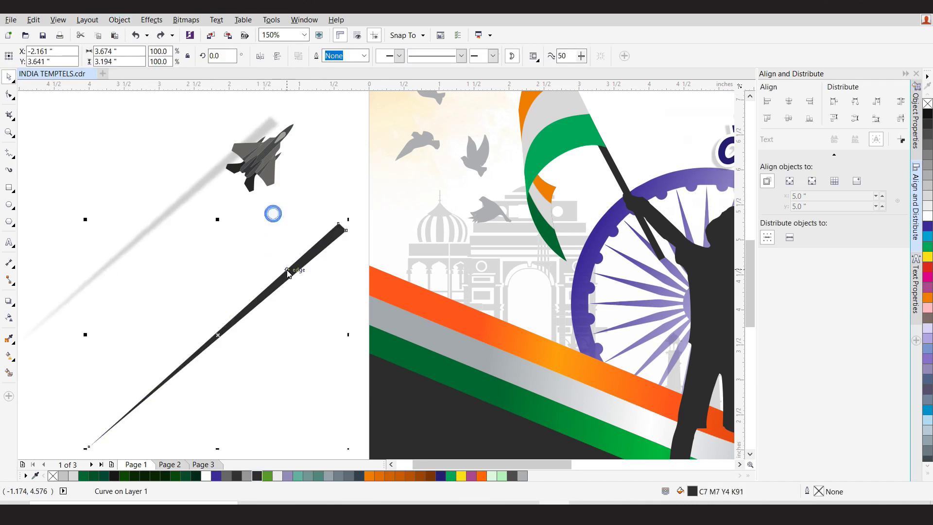
key(Delete)
Step: Place the grey shadow trail behind the jet, duplicate it to the lower right and fill the copy with green
click(229, 243)
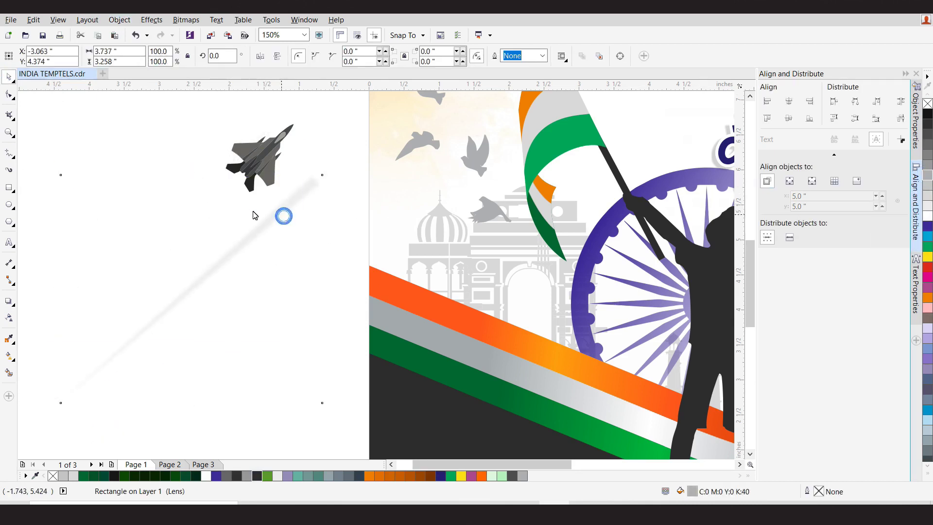
drag(256, 215, 278, 236)
click(455, 477)
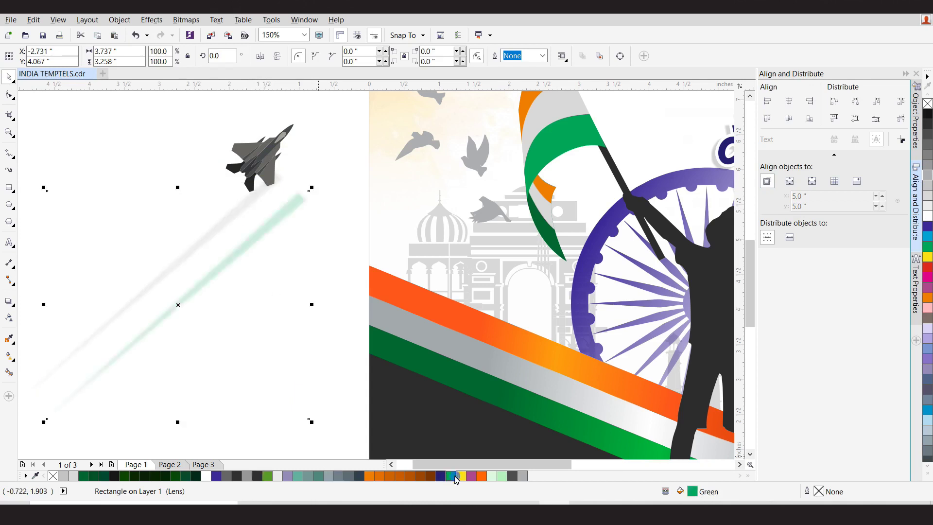
key(Left)
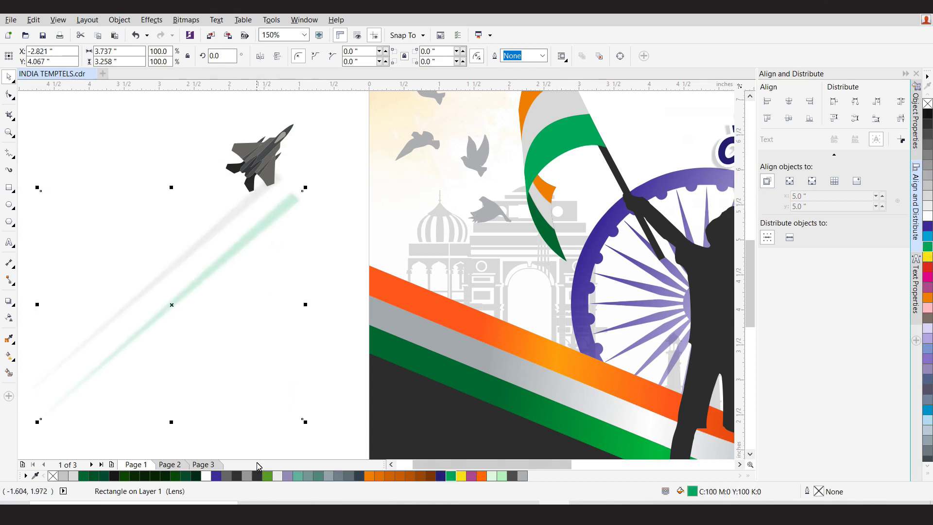
Step: Try an olive green on the lower smoke trail and return its fill to green
click(270, 474)
click(92, 466)
scroll(245, 263, down, 2)
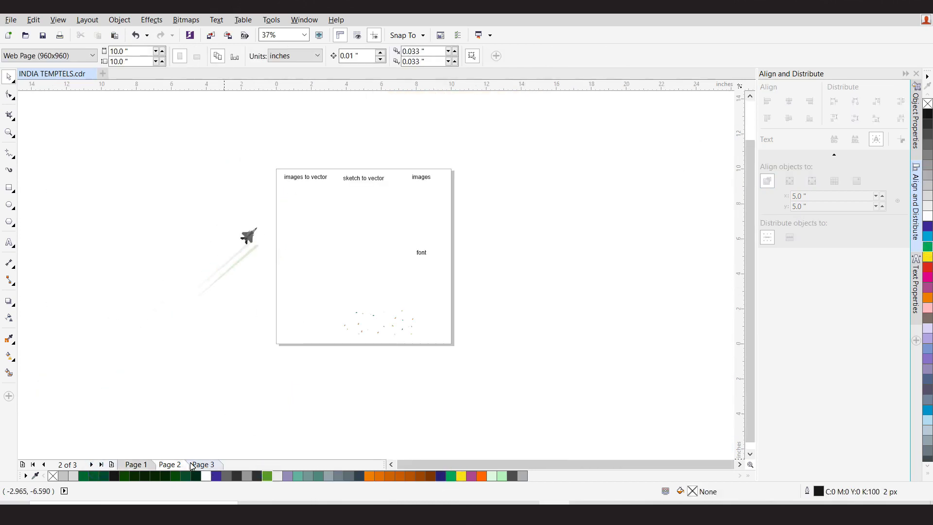
click(141, 465)
scroll(223, 288, up, 4)
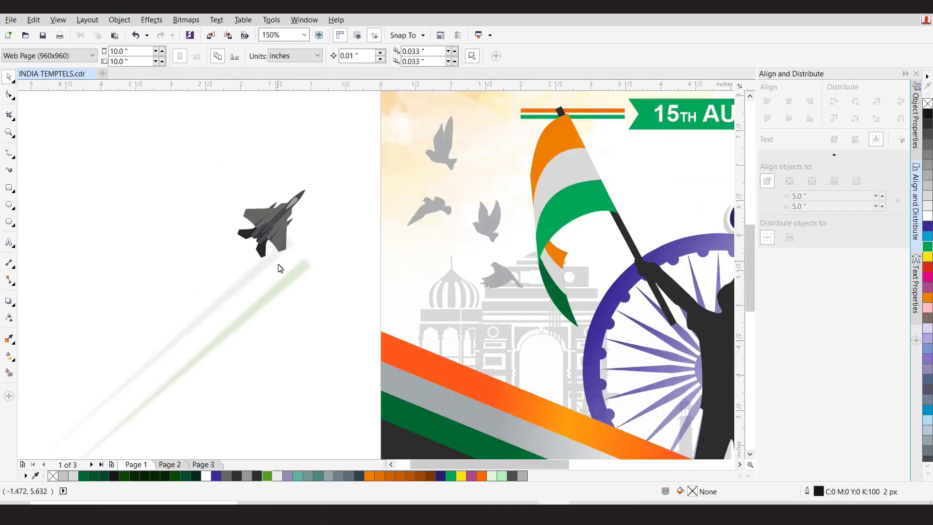
click(295, 283)
click(452, 476)
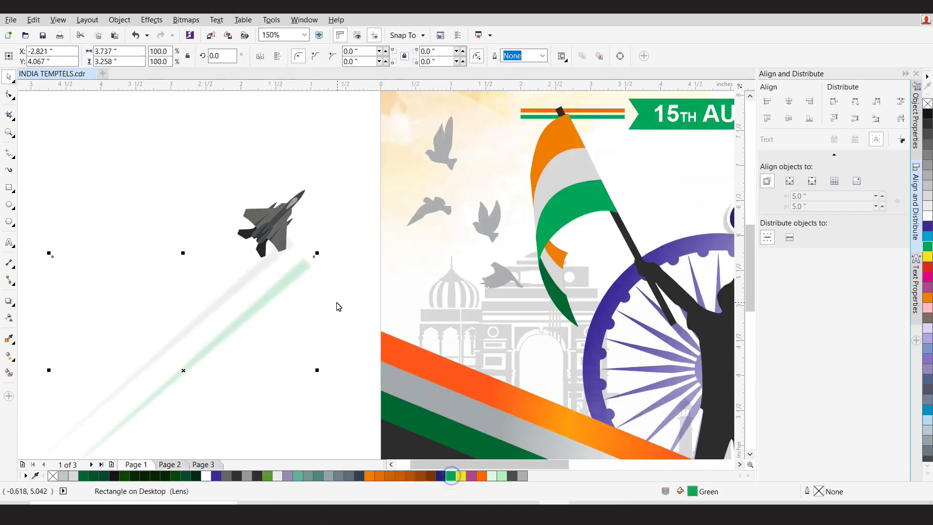
Step: Duplicate the green trail to the upper left of the grey one, fill the copy with orange C0 M60 Y100 K0 and nudge it right
drag(287, 281, 230, 227)
click(355, 219)
click(247, 272)
right_click(230, 227)
click(928, 298)
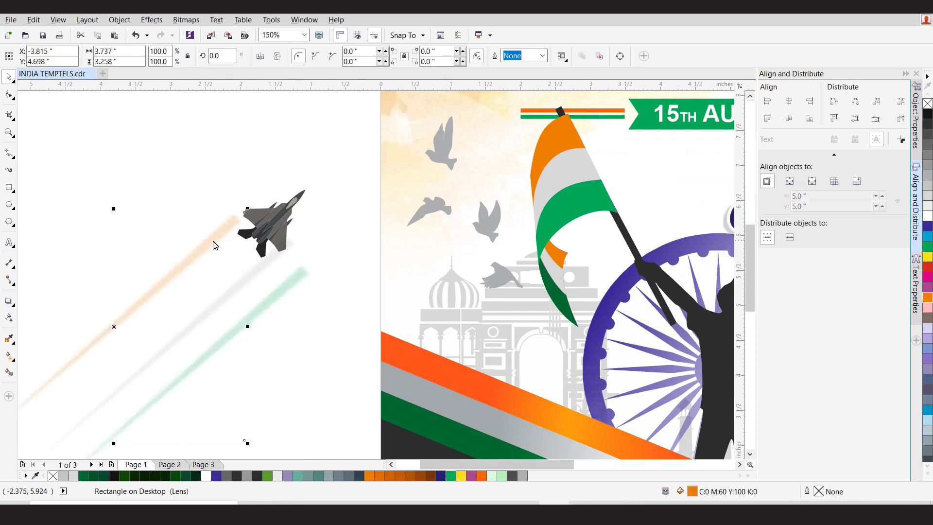
key(Right)
key(Right)
click(8, 317)
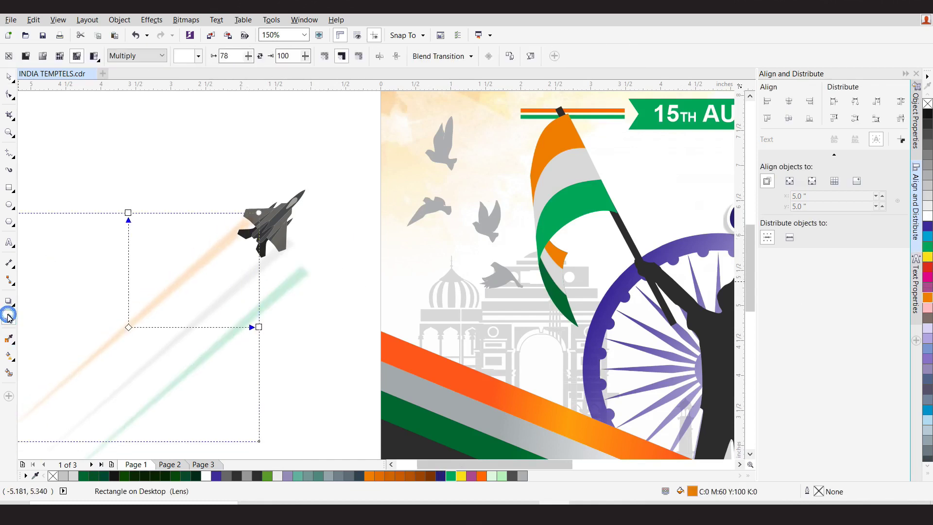
Step: Move the jet to the front end of the grey trail and scale it to about 0.92 in wide
click(8, 76)
drag(277, 228, 310, 240)
drag(342, 200, 333, 210)
drag(320, 227, 340, 194)
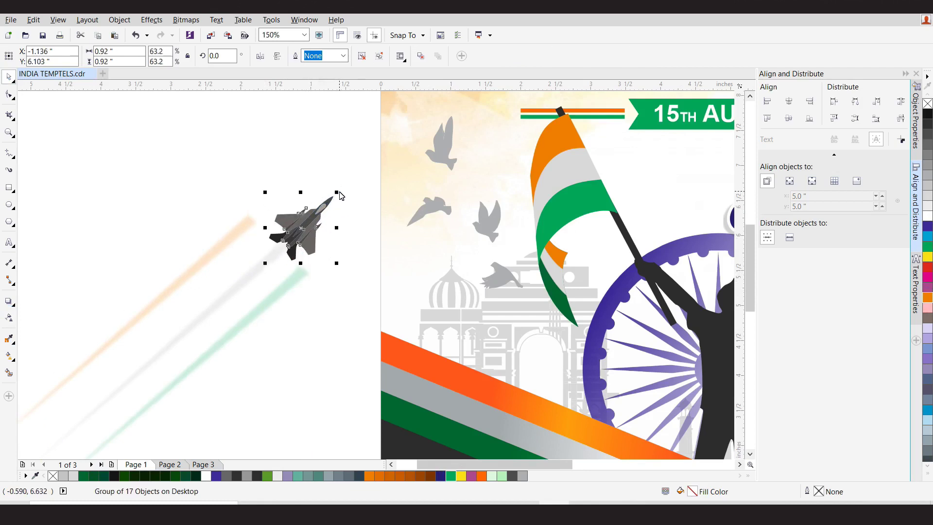
Step: Duplicate the jet for the orange and green trails and shift both trails so each starts behind its own jet
click(288, 319)
drag(287, 316, 291, 314)
drag(245, 232, 229, 223)
drag(305, 232, 193, 264)
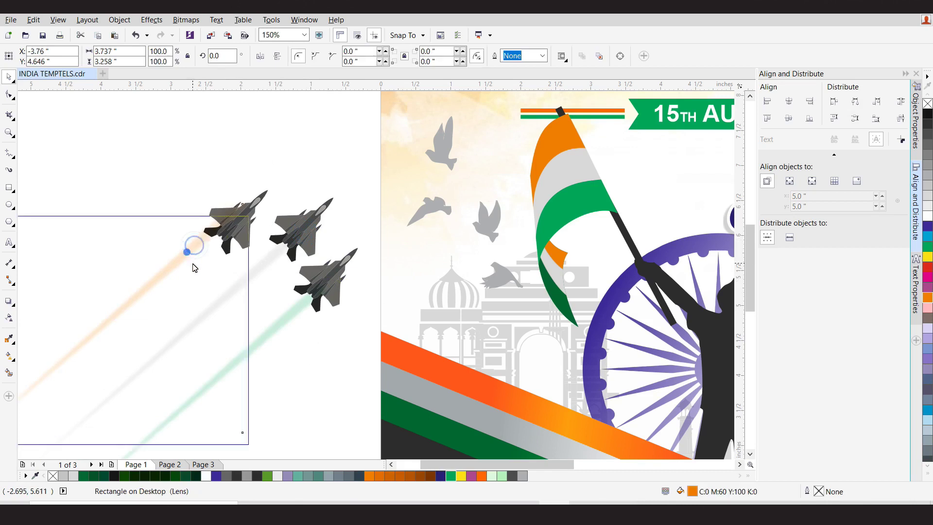
Step: Group the three jets with their trails, place the group beside the Vande Mataram lettering and scale it to about 4.61 in wide
scroll(194, 268, down, 5)
drag(204, 156, 325, 296)
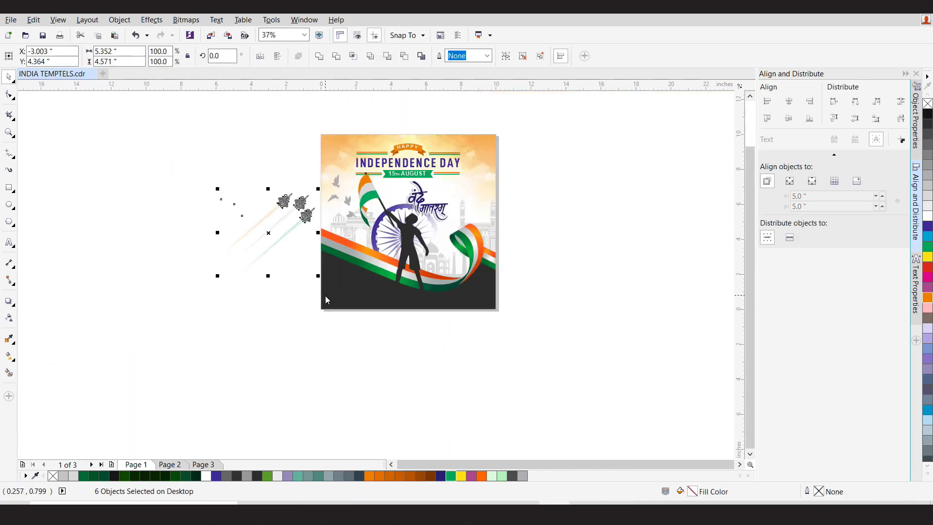
click(506, 56)
drag(305, 199, 478, 182)
scroll(479, 186, up, 1)
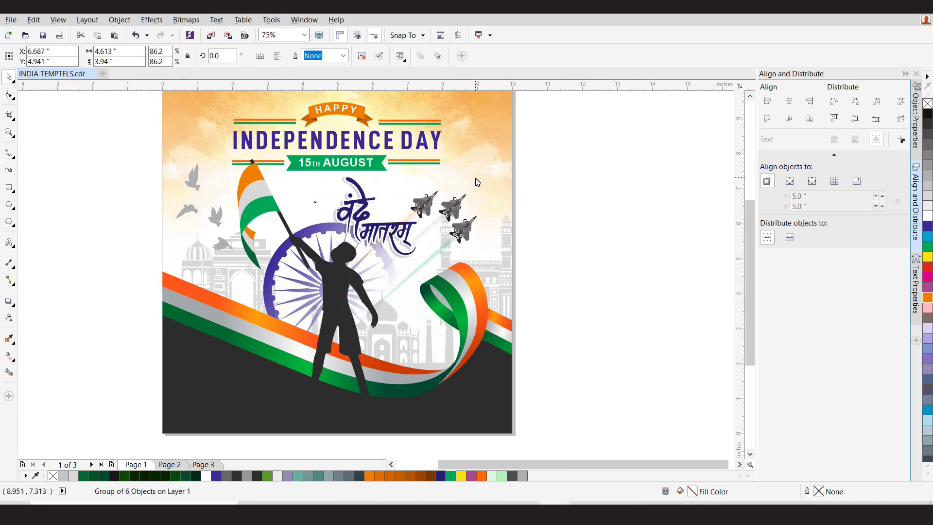
Step: Nudge the group of jets and trails up and slightly to the right beside the Vande Mataram lettering
key(Up)
key(Up)
key(Up)
key(Up)
key(Up)
key(Up)
key(Up)
key(Up)
key(Up)
key(Up)
key(Up)
key(Up)
key(Right)
key(Right)
key(Right)
key(Right)
key(Right)
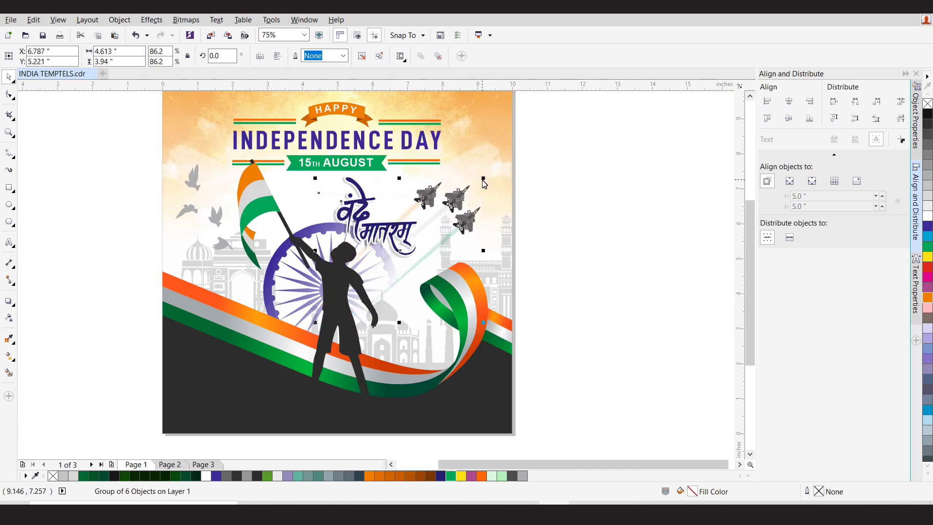
Step: Scale the jet group to about 4.17 in wide and shift it farther up and right
mouse_move(483, 179)
mouse_down()
mouse_move(469, 185)
mouse_move(472, 198)
mouse_move(485, 174)
mouse_up()
key(Up)
key(Up)
key(Up)
key(Up)
key(Up)
key(Up)
key(Up)
key(Up)
key(Up)
key(Up)
key(Up)
key(Right)
key(Up)
key(Up)
key(Right)
key(Right)
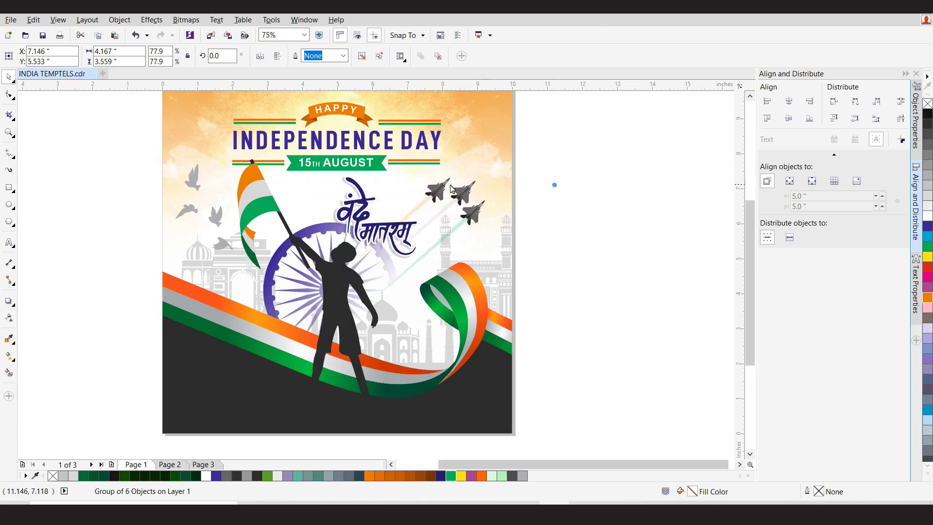
click(553, 182)
Step: Move the confetti group on Page 2 onto the desktop area beside the page and return to Page 1
scroll(425, 187, down, 2)
click(9, 132)
drag(319, 143, 496, 263)
drag(192, 114, 540, 442)
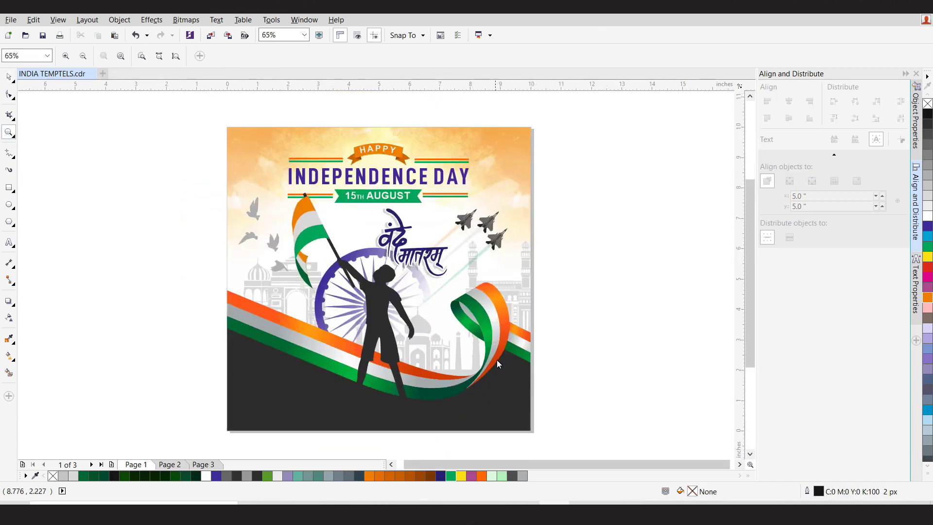
click(11, 78)
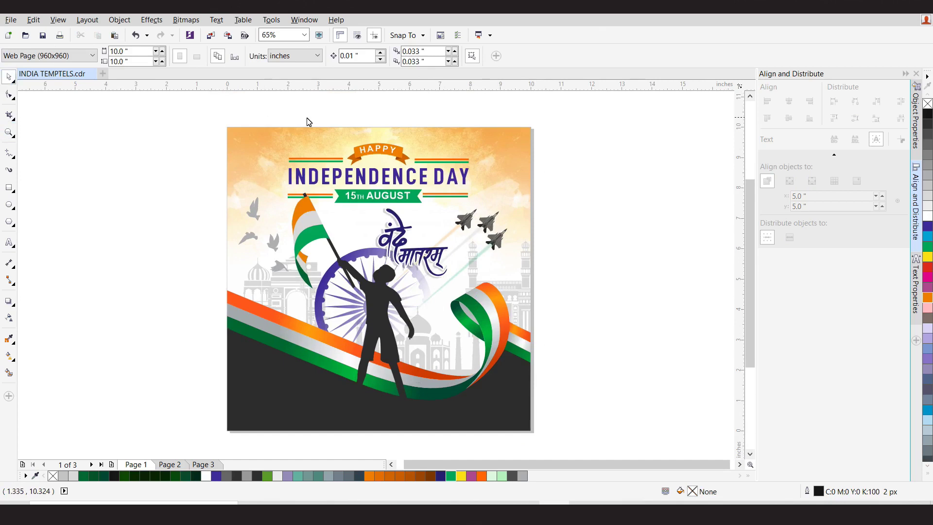
click(213, 465)
click(175, 465)
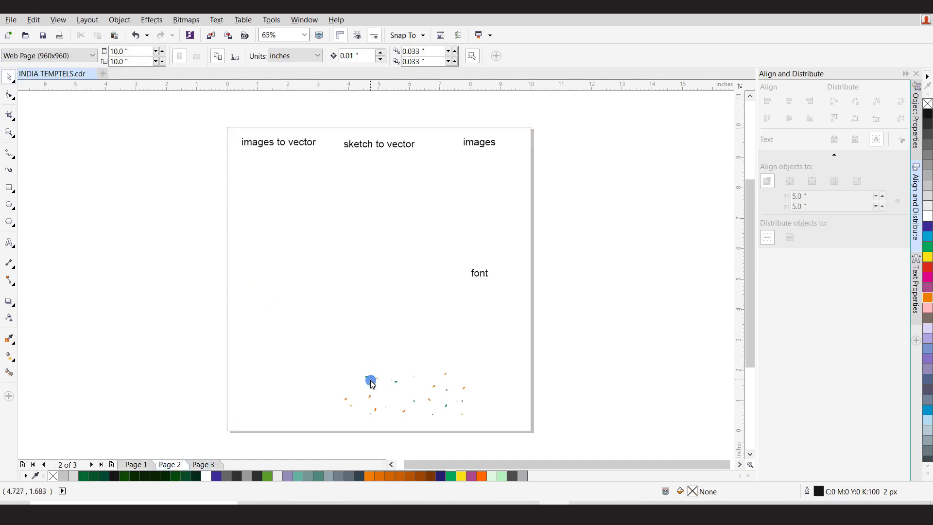
drag(369, 402, 87, 292)
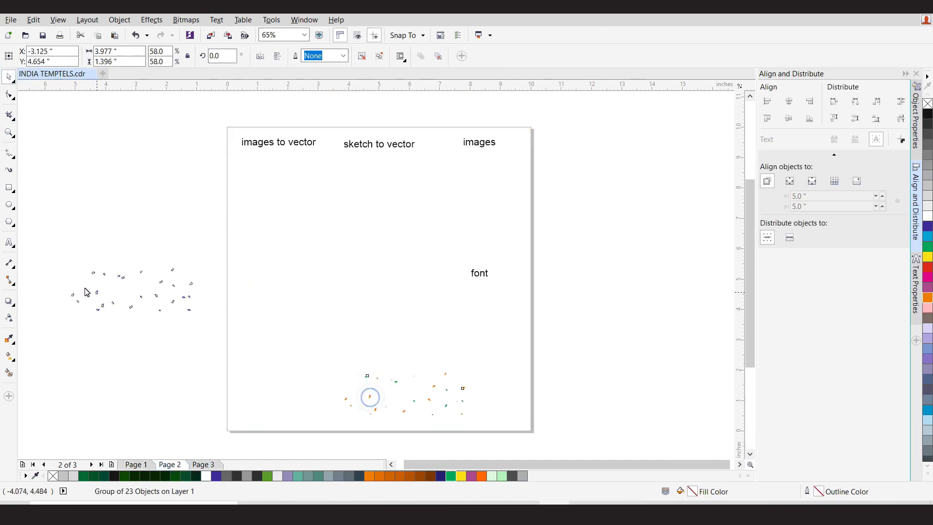
click(138, 464)
Step: Place the confetti group over the tricolour ribbon on Page 1 and scale it to about 7.44 in wide
drag(156, 285, 432, 374)
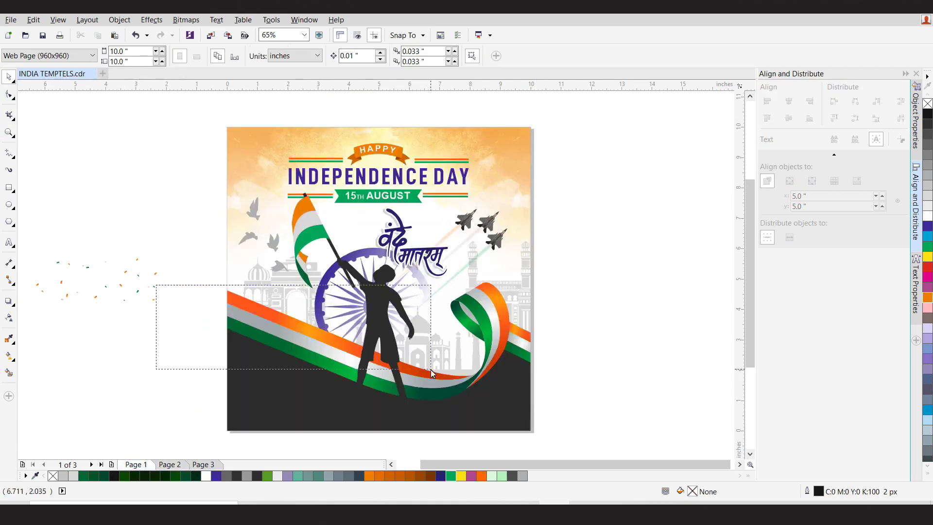
click(154, 289)
drag(145, 303, 311, 342)
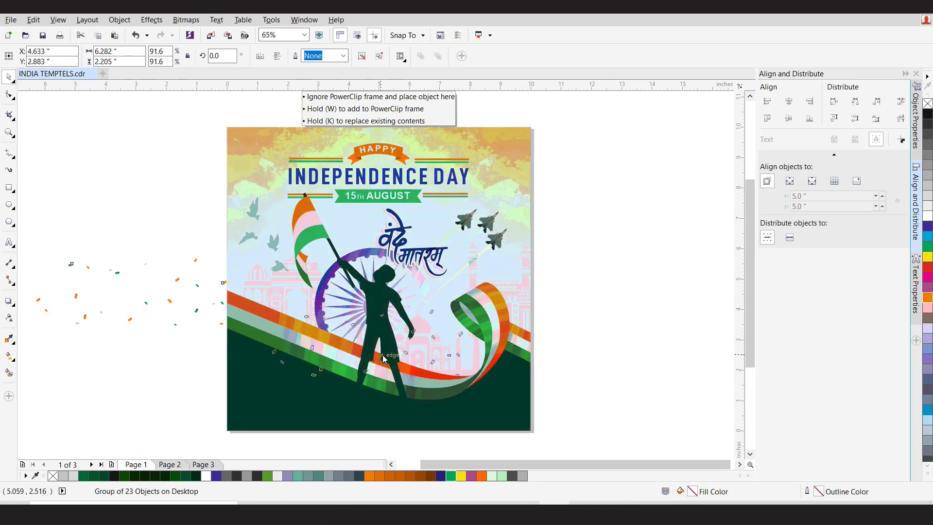
drag(384, 359, 385, 359)
drag(467, 381, 501, 412)
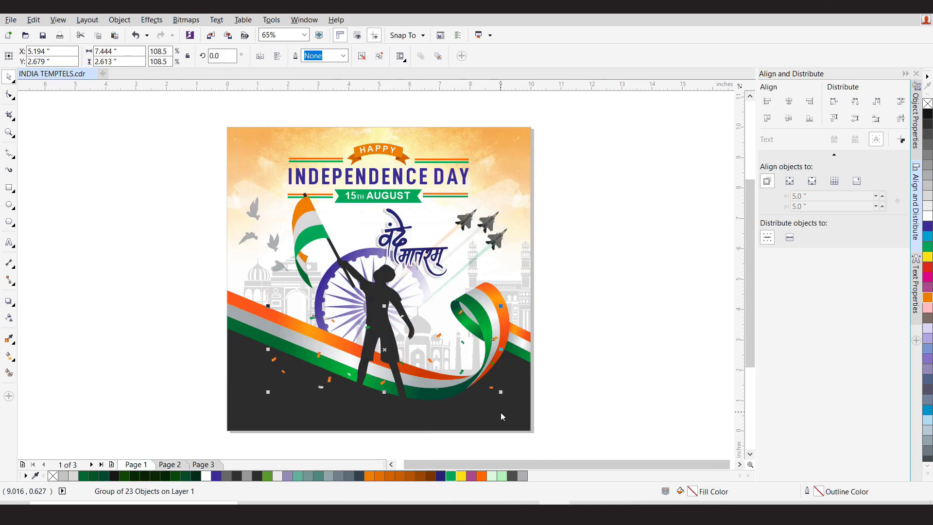
Step: Nudge the confetti group left and up along the ribbon and scale it to about 8.48 in wide
key(Left)
key(Left)
key(Left)
key(Left)
key(Left)
key(Left)
key(Left)
key(Left)
key(Left)
key(Left)
key(Left)
key(Left)
key(Left)
key(Up)
key(Up)
key(Up)
key(Up)
key(Up)
key(Up)
key(Up)
key(Up)
key(Up)
key(Up)
drag(523, 284, 526, 281)
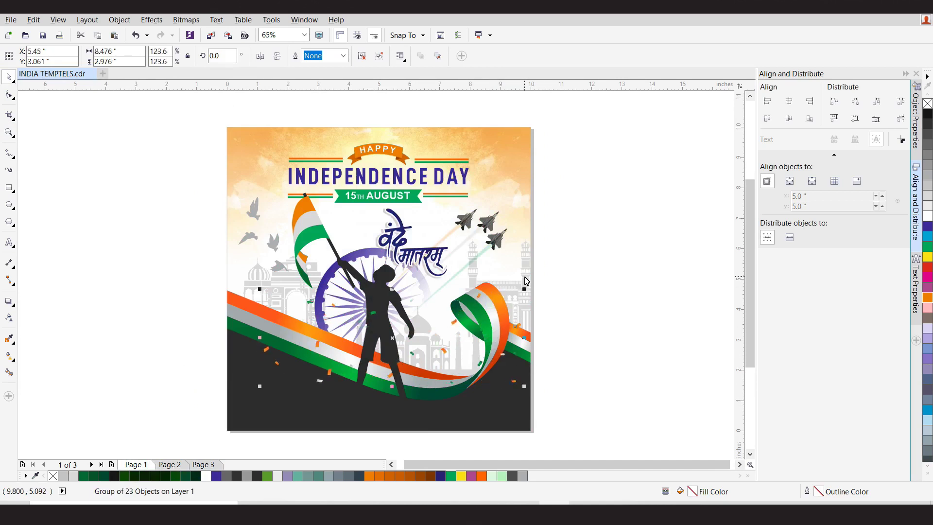
Step: Raise the confetti group until its centre sits at about Y 3.6 in
key(Up)
key(Up)
key(Up)
key(Up)
key(Up)
key(Up)
key(Up)
key(Up)
key(Up)
key(Up)
key(Up)
key(Up)
key(Up)
key(Up)
key(Up)
key(Up)
key(Up)
key(Up)
key(Up)
key(Up)
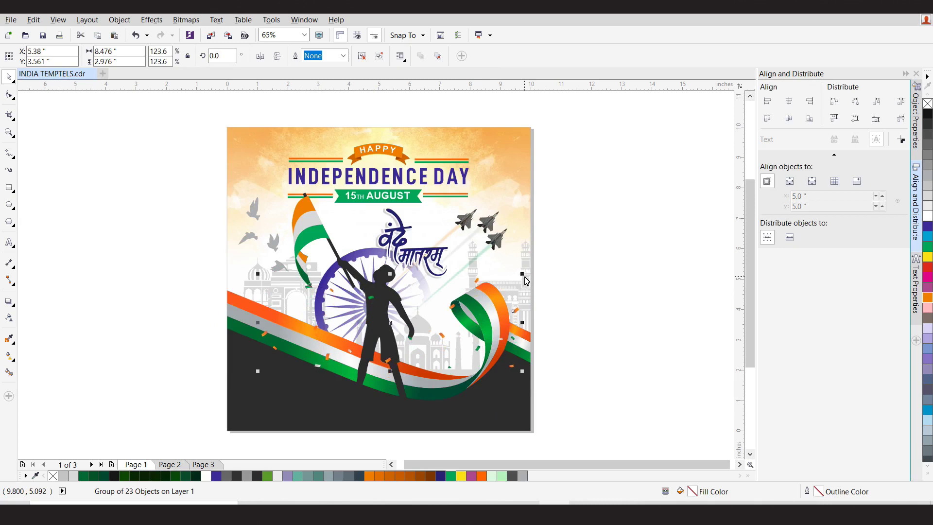
Step: PowerClip the confetti group inside the poster's background frame so that it lies behind the flag bearer's silhouette
right_click(263, 335)
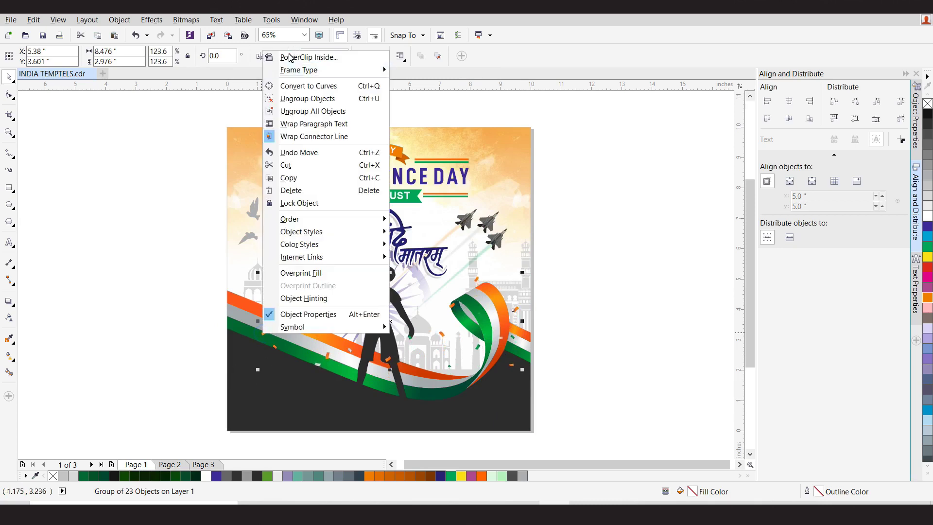
click(291, 57)
click(265, 311)
click(348, 447)
click(380, 308)
click(379, 445)
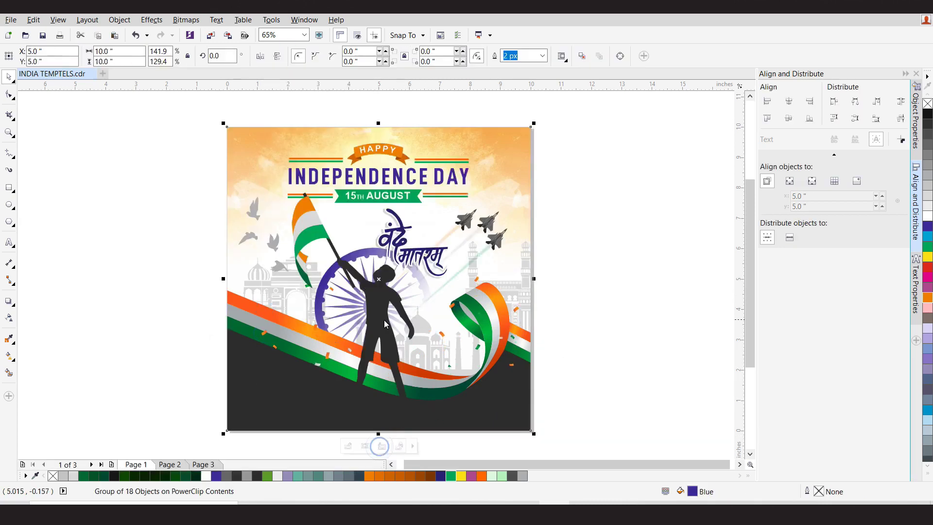
click(599, 295)
drag(752, 310, 753, 319)
click(617, 298)
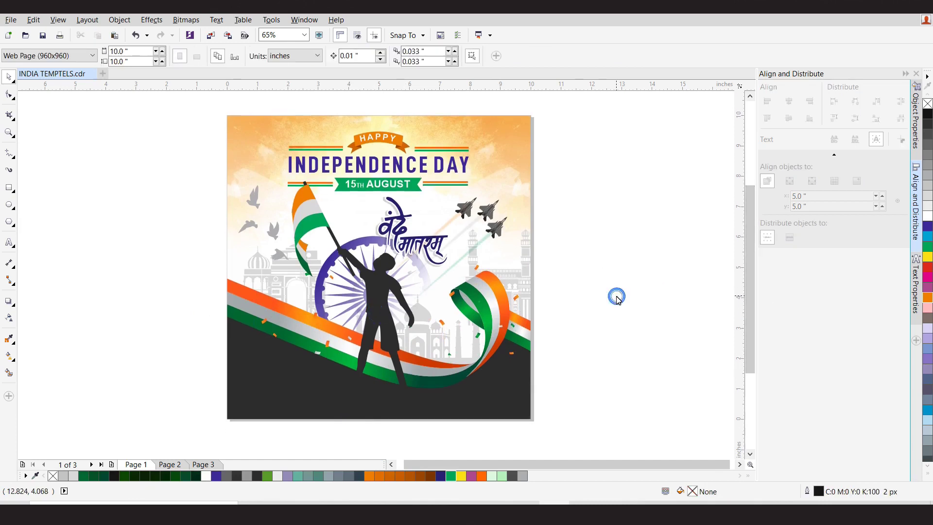
Step: Select the Mera Designer logo and the social media handle group at the foot of the finished poster on Page 3
key(z)
drag(199, 111, 568, 434)
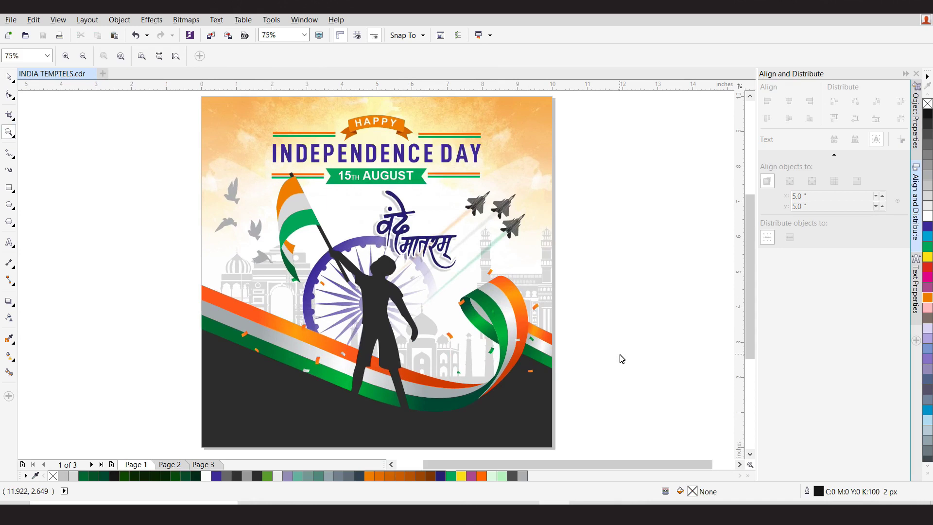
scroll(258, 224, down, 1)
drag(202, 138, 441, 355)
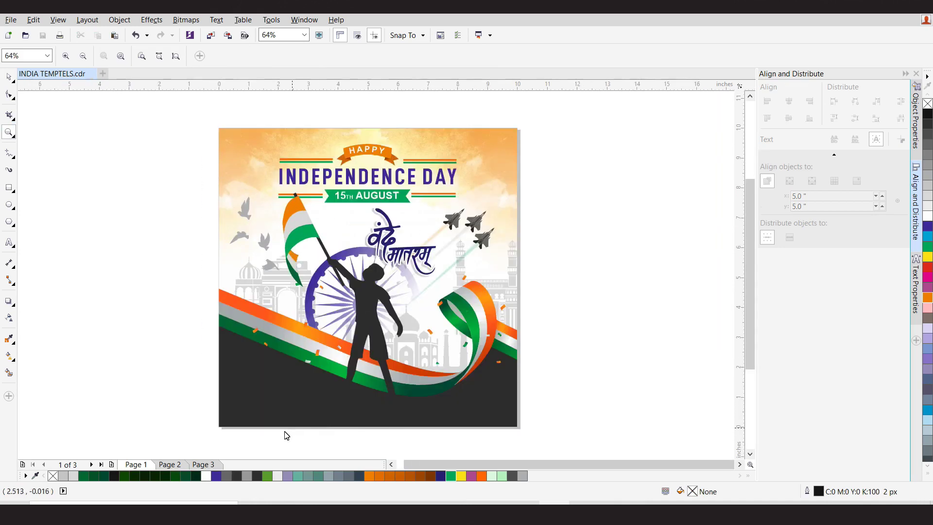
click(201, 465)
mouse_move(202, 125)
mouse_down()
mouse_move(551, 445)
mouse_move(360, 306)
mouse_move(551, 444)
mouse_up()
click(9, 78)
drag(147, 387, 346, 456)
drag(614, 405, 436, 457)
drag(753, 333, 752, 325)
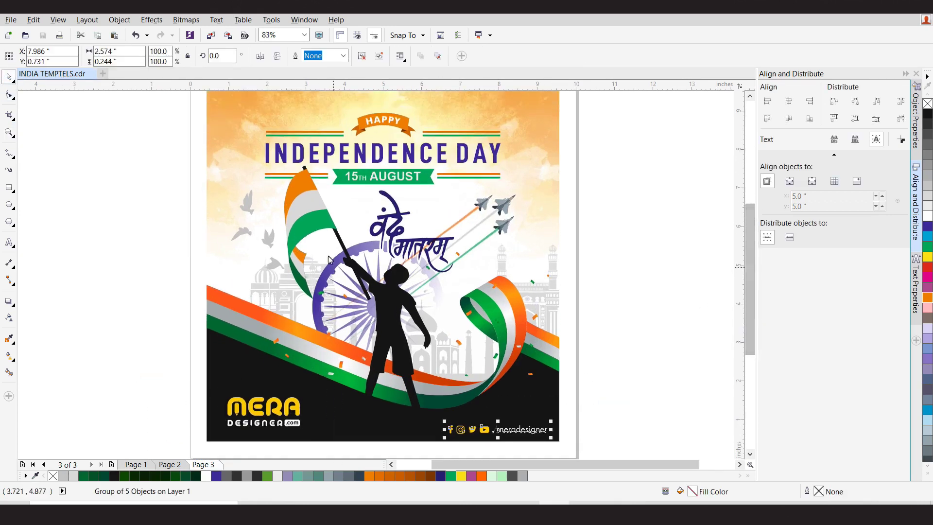